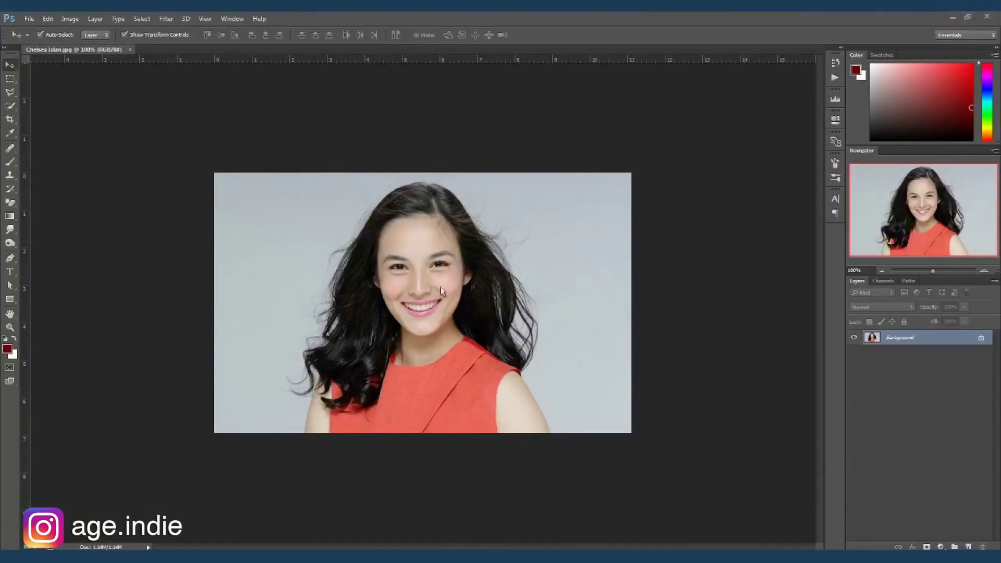
# Zoom the portrait to about 150% around the woman's mouth
pyautogui.click(69, 19)
pyautogui.moveTo(424, 303)
pyautogui.mouseDown()
pyautogui.moveTo(460, 298)
pyautogui.moveTo(399, 305)
pyautogui.mouseUp()
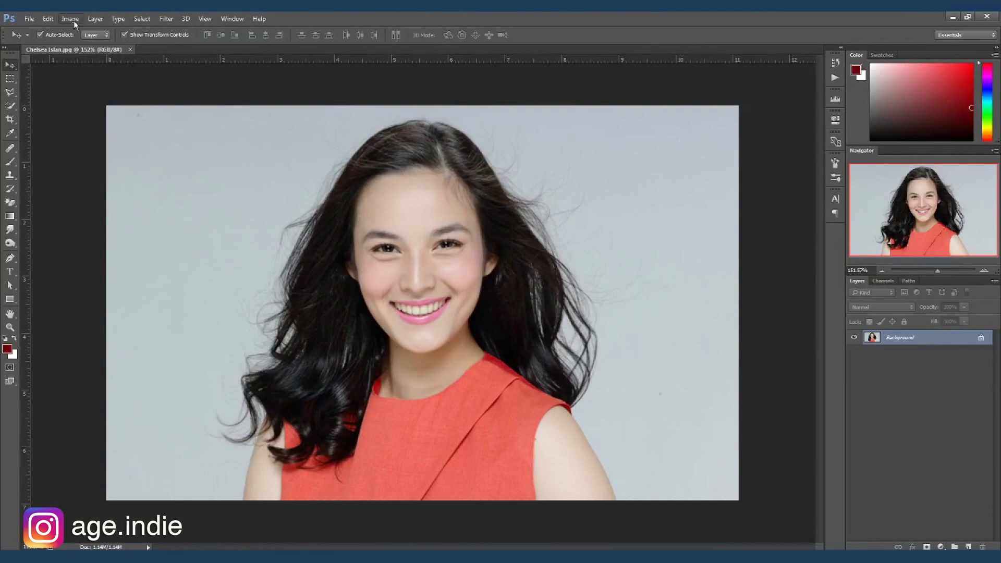
# Set the image resolution to 30 and apply Shadows/Highlights
pyautogui.click(70, 19)
pyautogui.click(84, 90)
pyautogui.write('30')
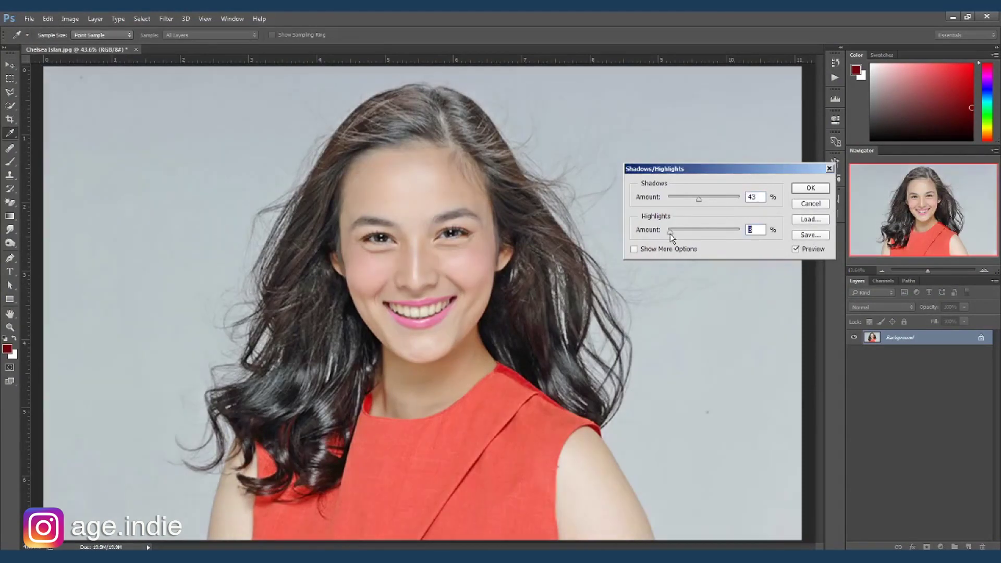
pyautogui.click(811, 188)
# Apply Levels with black input 18 and white input 235
pyautogui.hotkey('ctrl', 'l')
pyautogui.moveTo(744, 349); pyautogui.dragTo(754, 349)
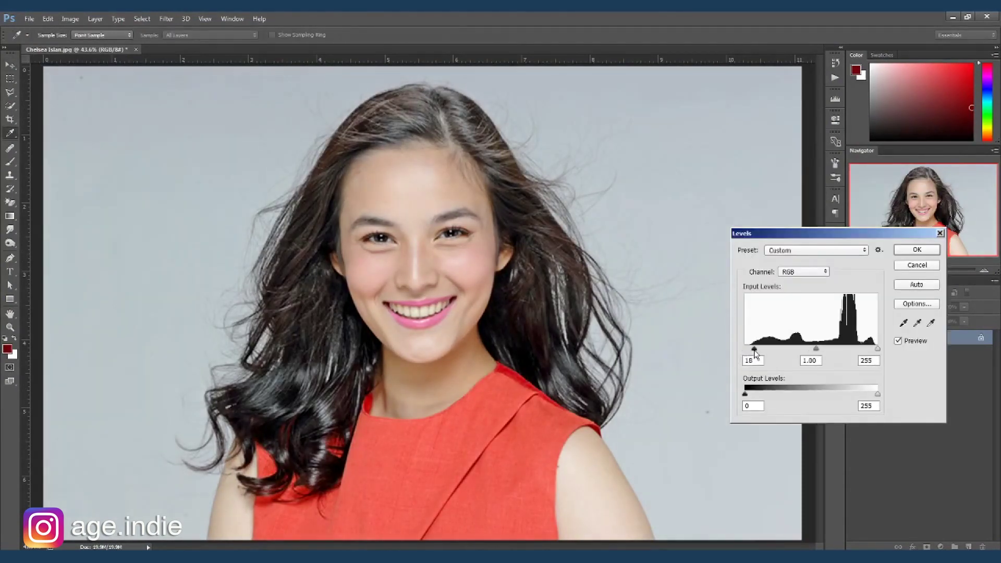
pyautogui.moveTo(878, 349); pyautogui.dragTo(868, 349)
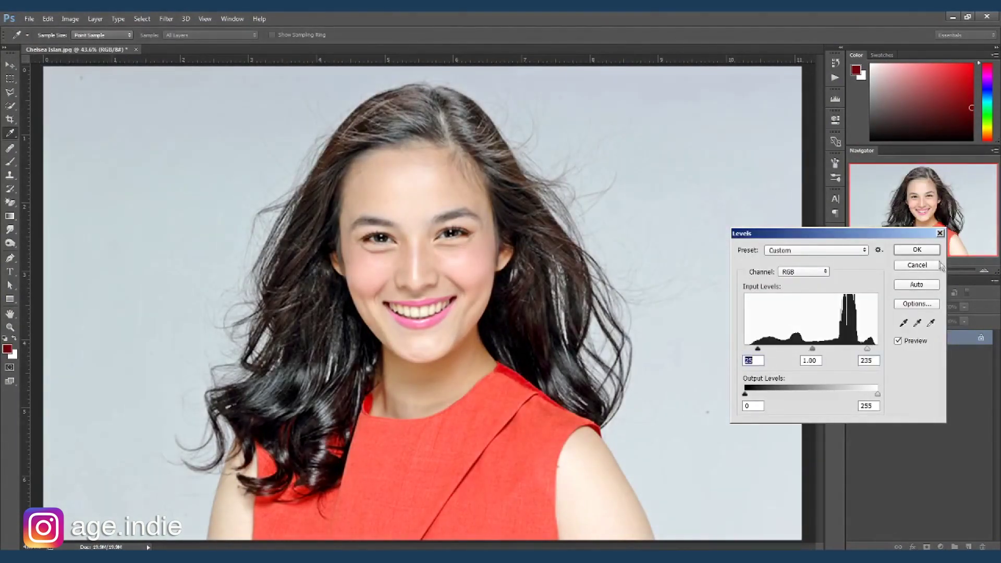
pyautogui.click(922, 251)
# Apply Smart Sharpen with a higher amount, a larger radius and adjusted noise reduction
pyautogui.moveTo(812, 415); pyautogui.dragTo(844, 399)
pyautogui.moveTo(784, 431); pyautogui.dragTo(782, 430)
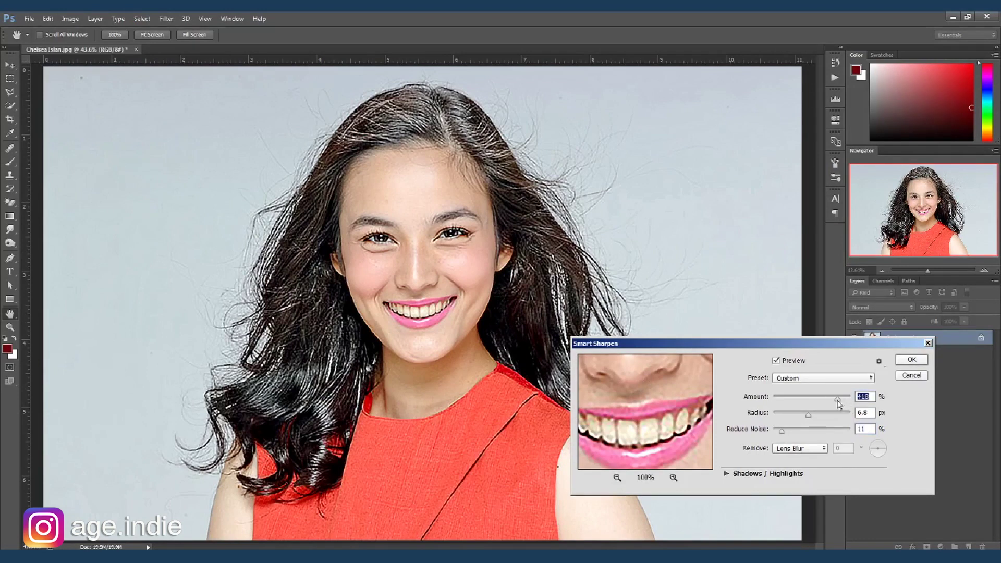
pyautogui.moveTo(779, 435); pyautogui.dragTo(789, 436)
pyautogui.moveTo(808, 416); pyautogui.dragTo(810, 416)
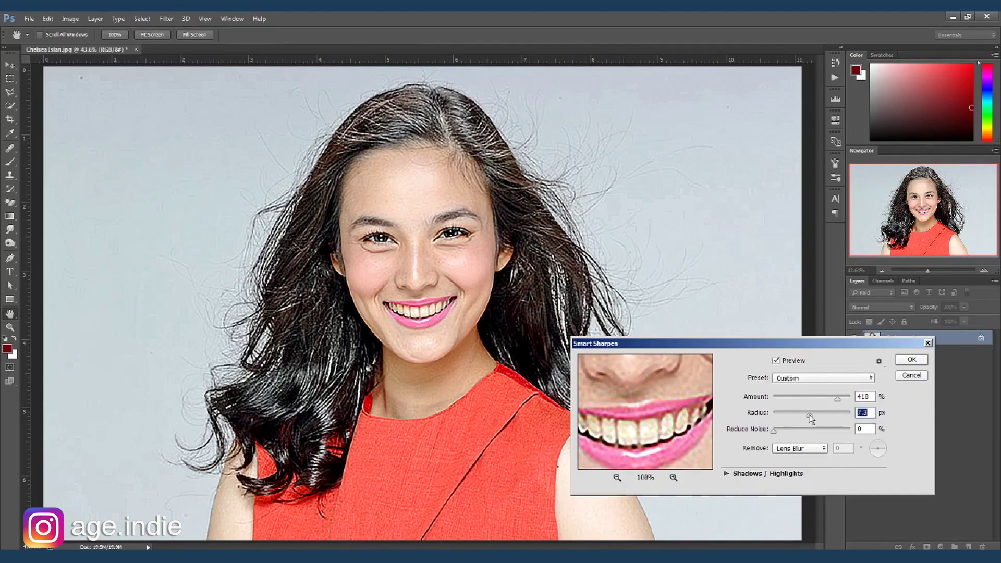
pyautogui.click(912, 360)
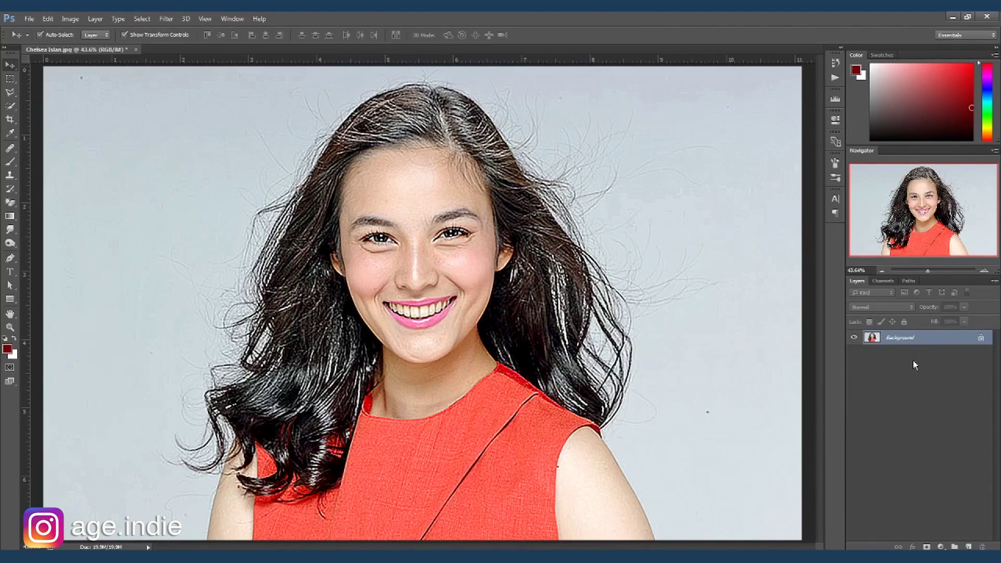
# Boost Vibrance and add a new Layer 1 above the Background
pyautogui.hotkey('ctrl', 'u')
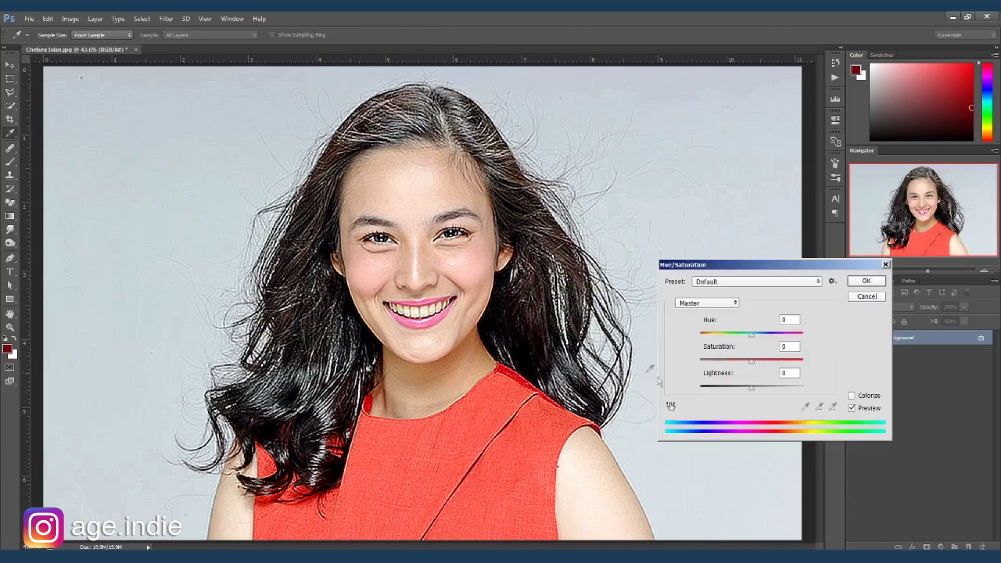
pyautogui.click(867, 296)
pyautogui.click(70, 19)
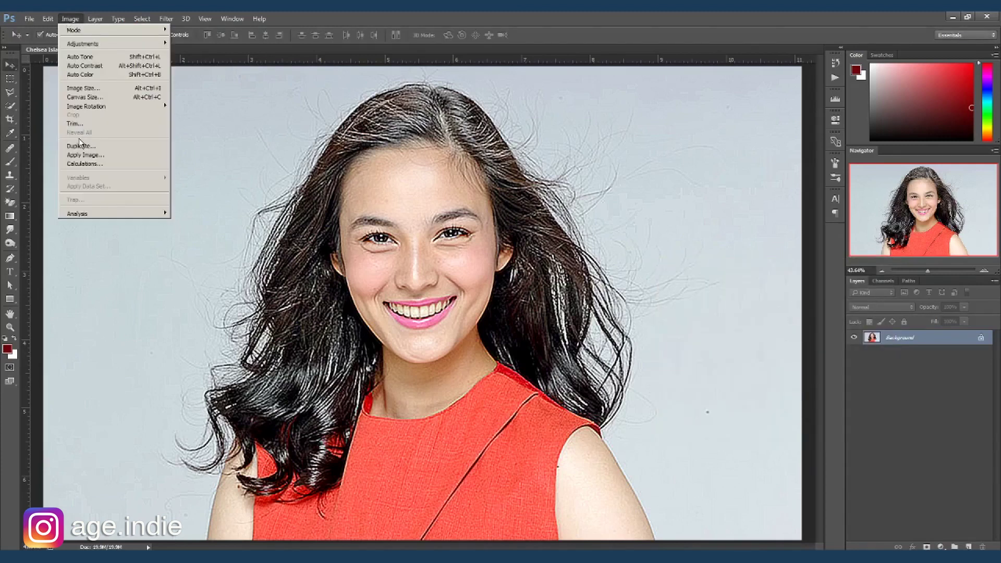
pyautogui.click(193, 83)
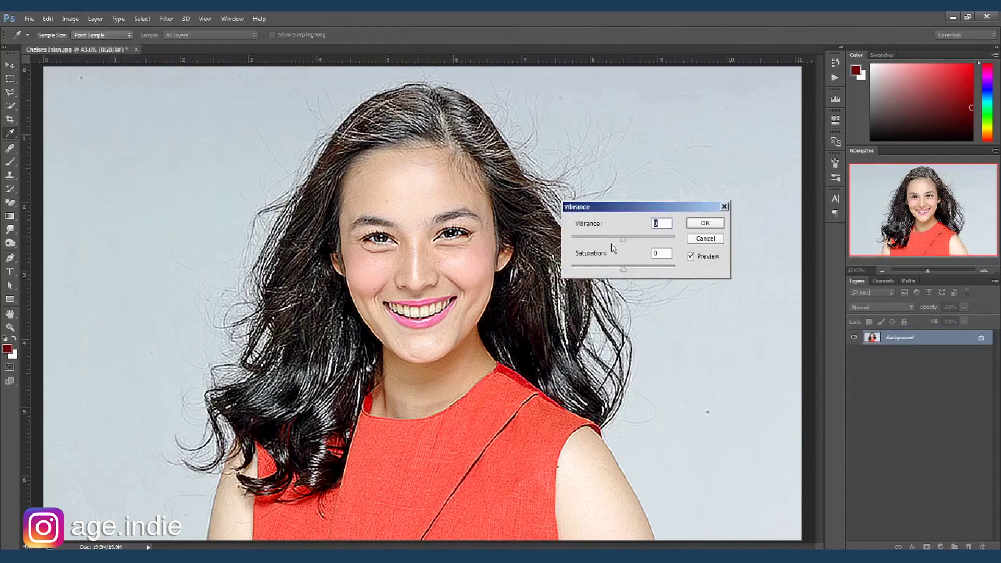
pyautogui.press('Return')
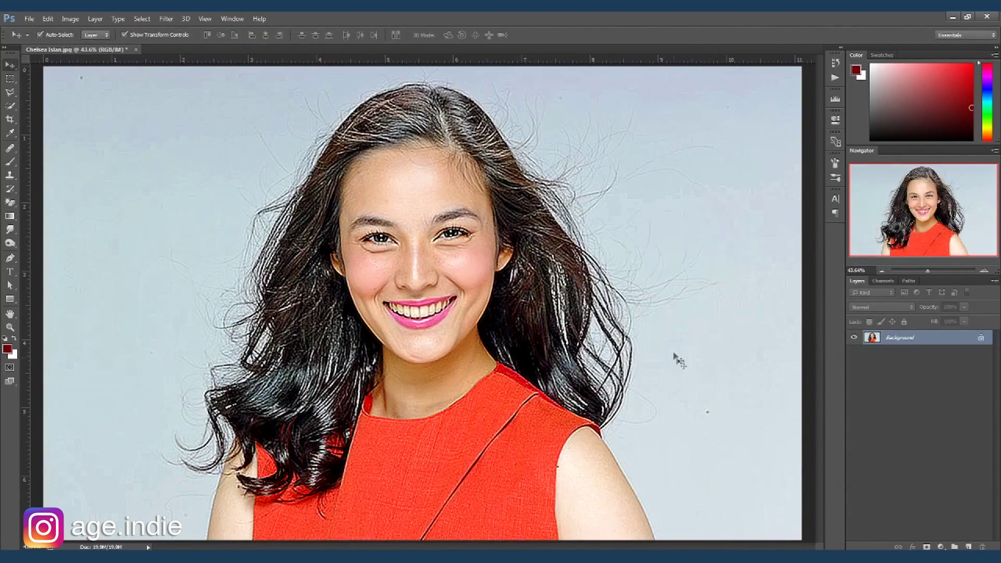
pyautogui.click(968, 547)
pyautogui.click(882, 307)
# Set Layer 1 to Color blend mode and make it the active Brush layer
pyautogui.click(885, 505)
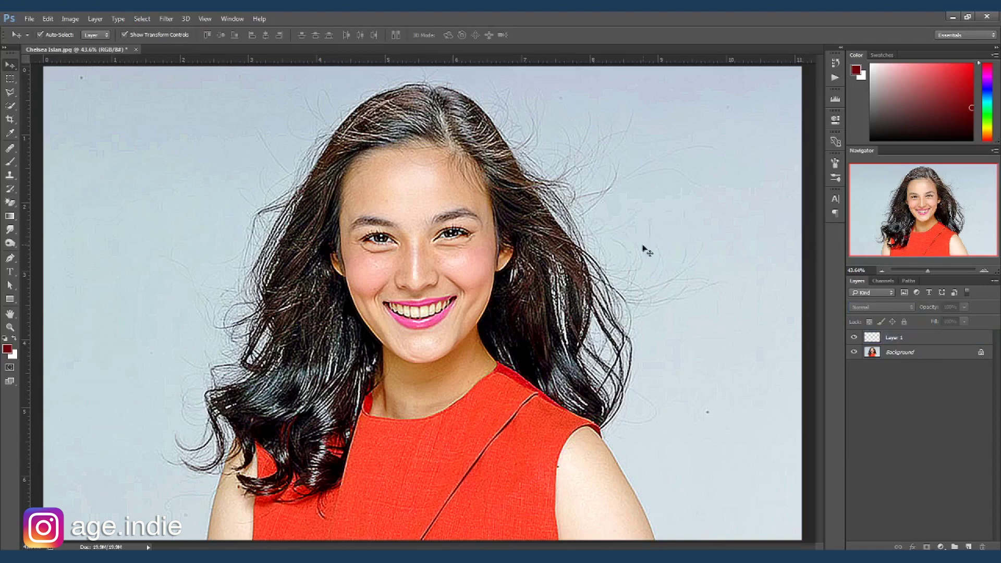
pyautogui.click(694, 294)
pyautogui.press('b')
pyautogui.click(887, 338)
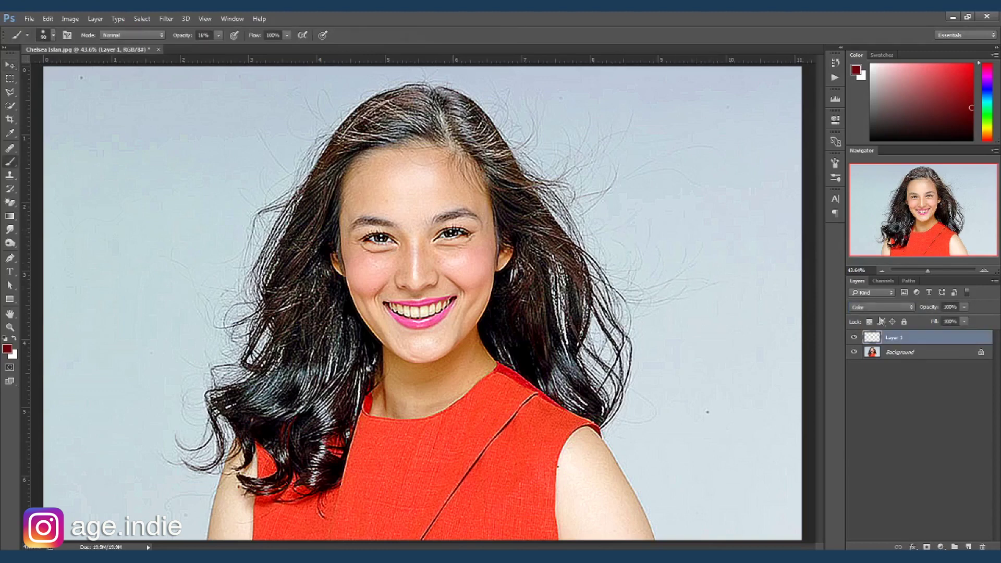
# Paint red blush on the left cheek with a 300 brush at 100% opacity
pyautogui.press(']')
pyautogui.press(']')
pyautogui.press(']')
pyautogui.click(987, 131)
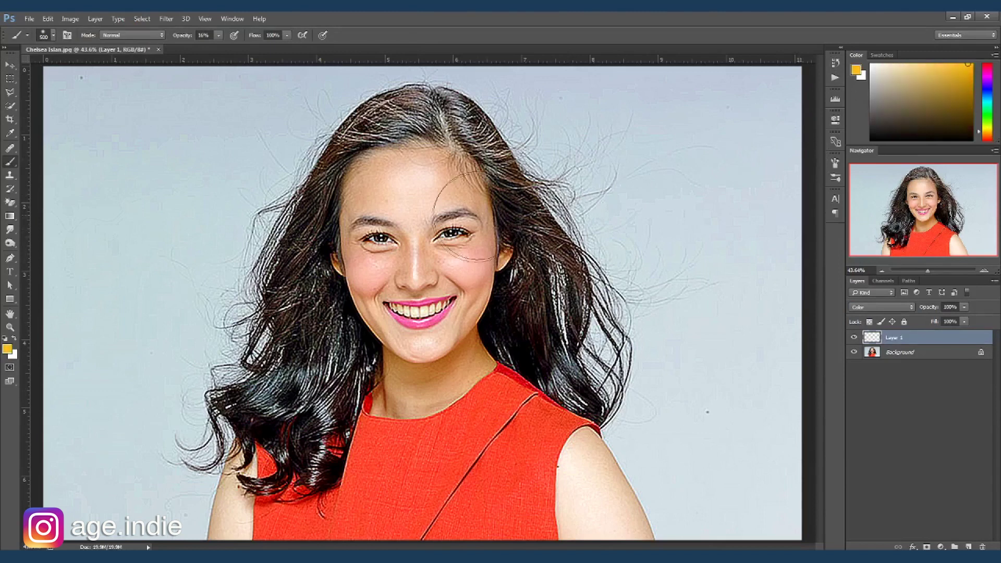
pyautogui.click(989, 66)
pyautogui.press('[')
pyautogui.press('[')
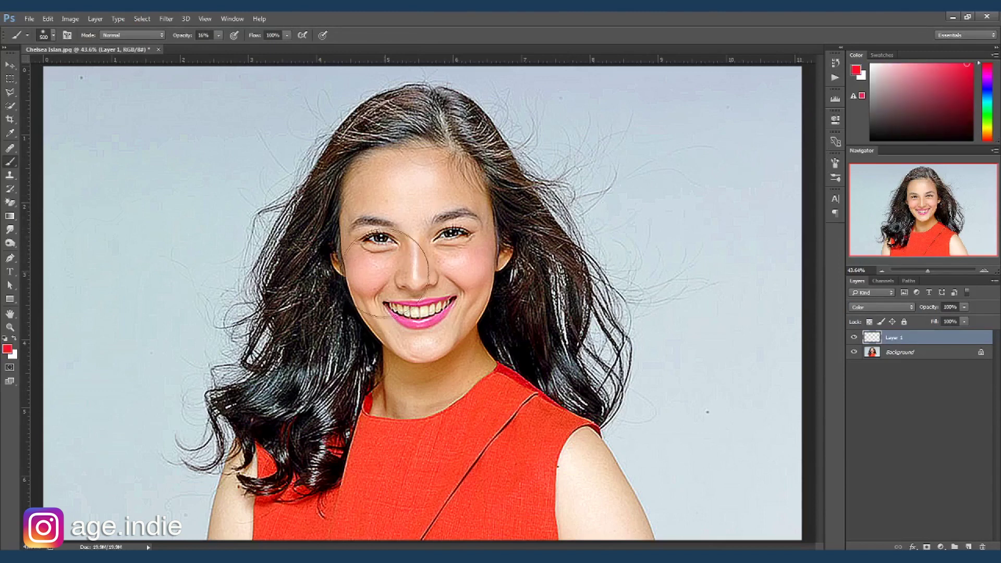
pyautogui.moveTo(378, 268); pyautogui.dragTo(360, 276)
pyautogui.press('[')
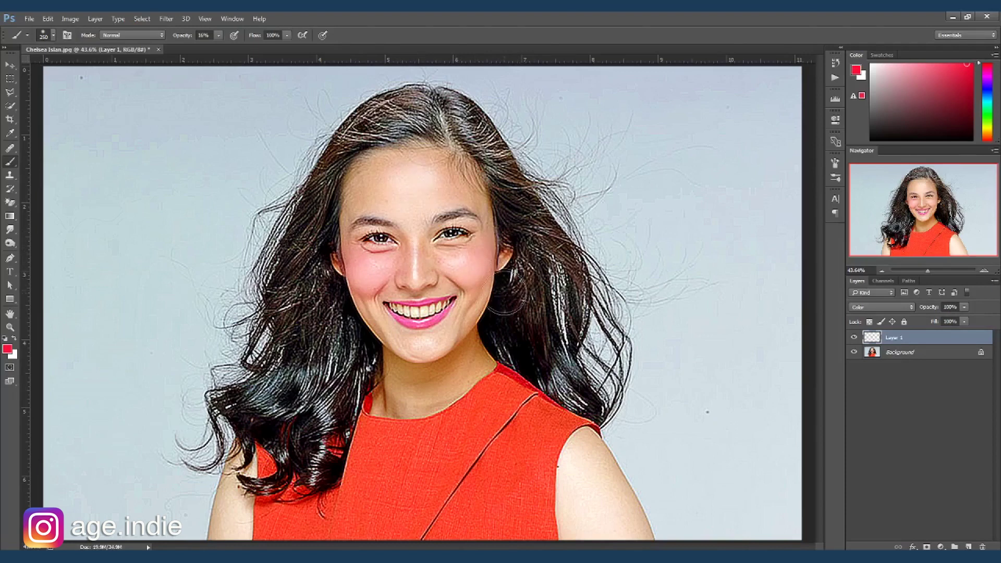
pyautogui.click(964, 307)
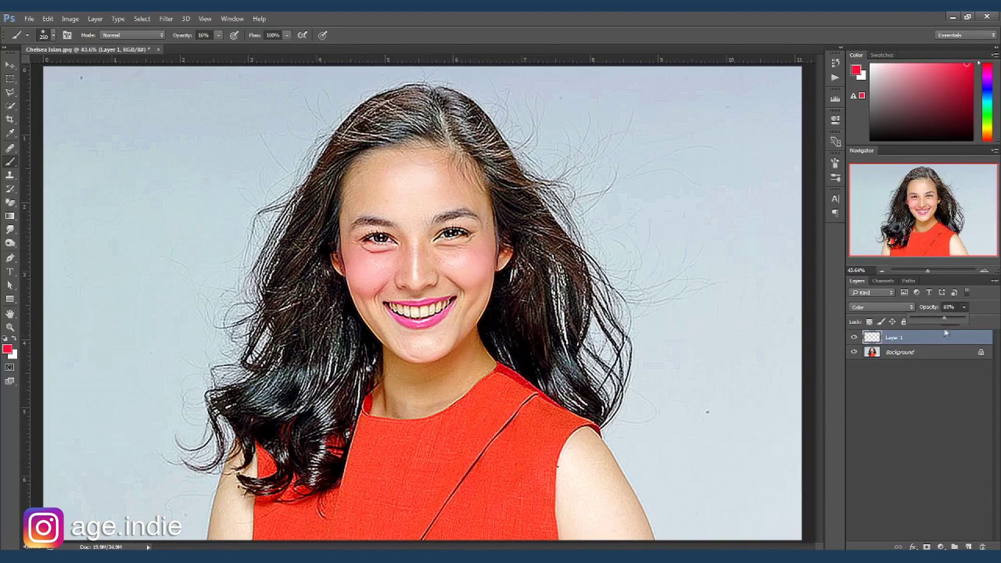
pyautogui.click(821, 262)
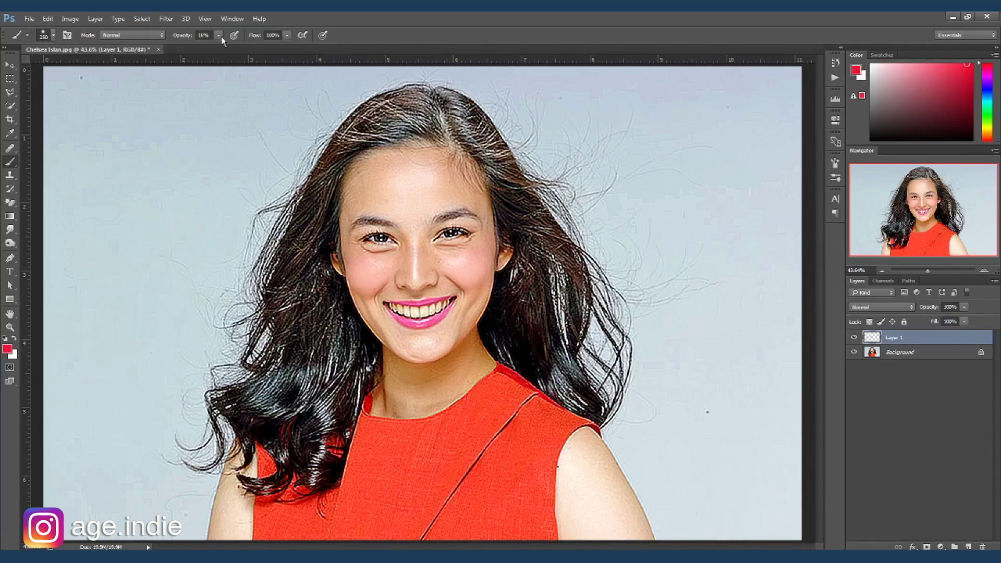
# Deepen the blush on both cheeks and tint the left hair yellow
pyautogui.moveTo(337, 258); pyautogui.dragTo(373, 269)
pyautogui.moveTo(504, 245); pyautogui.dragTo(501, 263)
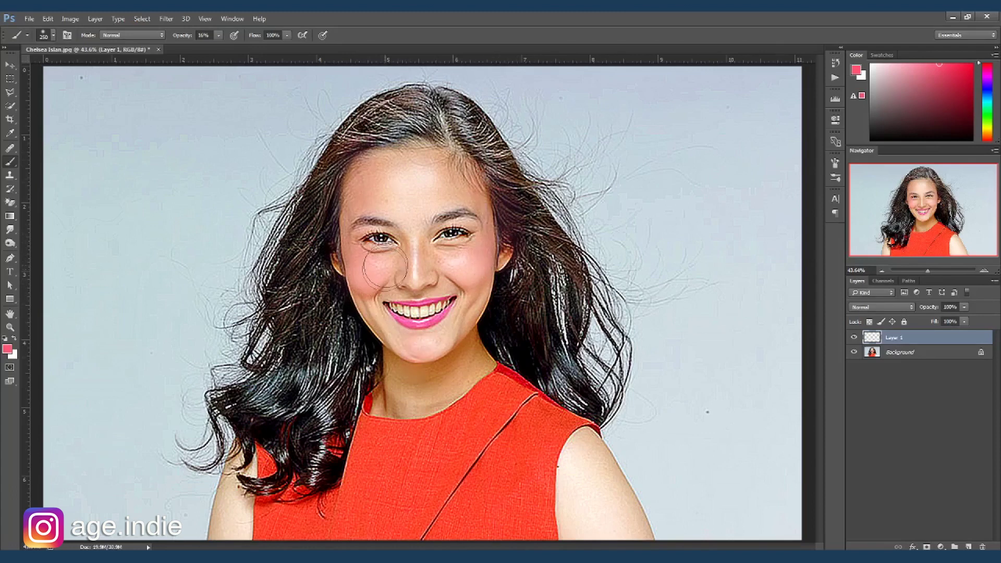
pyautogui.click(988, 128)
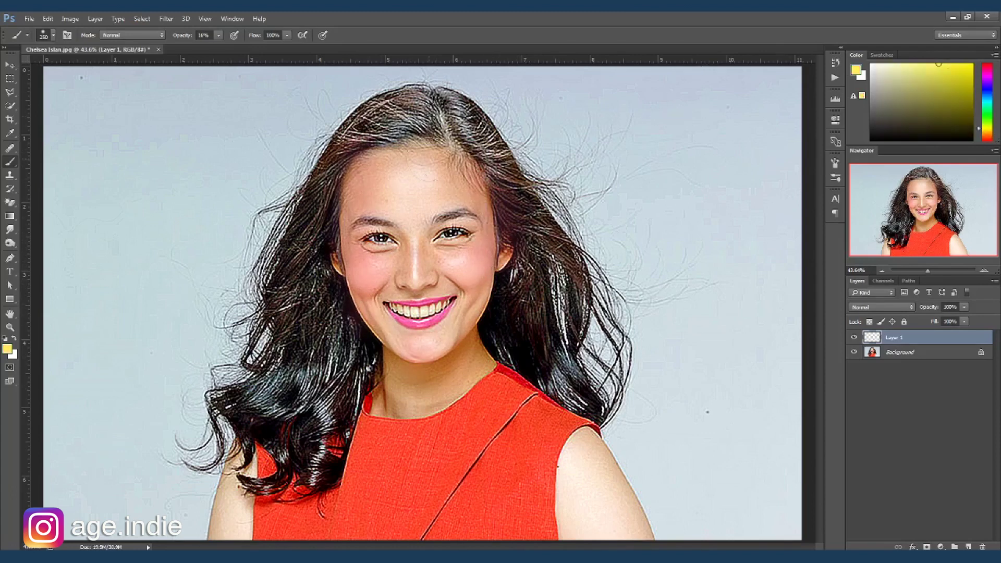
pyautogui.moveTo(365, 94); pyautogui.dragTo(303, 292)
pyautogui.moveTo(292, 209); pyautogui.dragTo(250, 459)
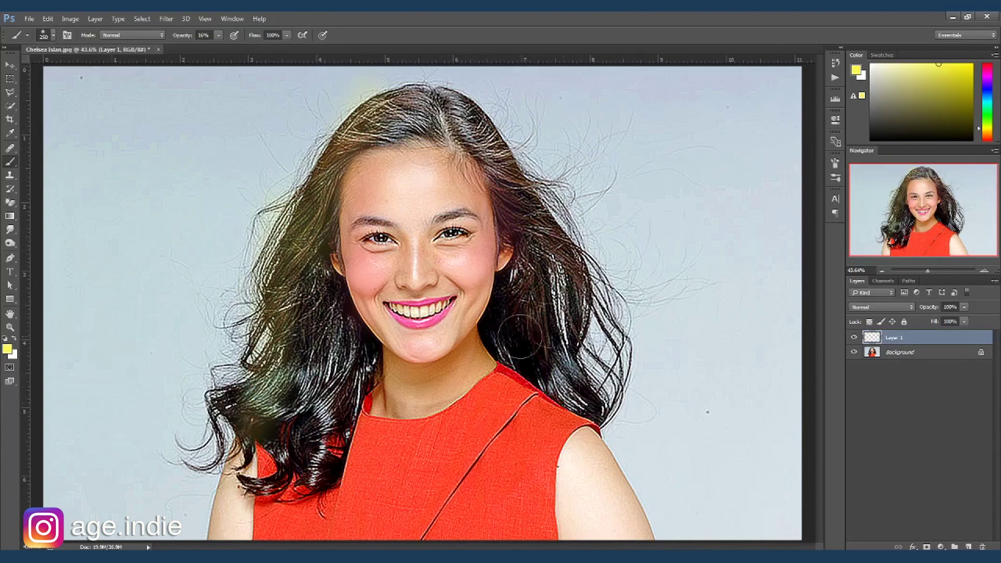
pyautogui.moveTo(434, 252); pyautogui.dragTo(397, 137)
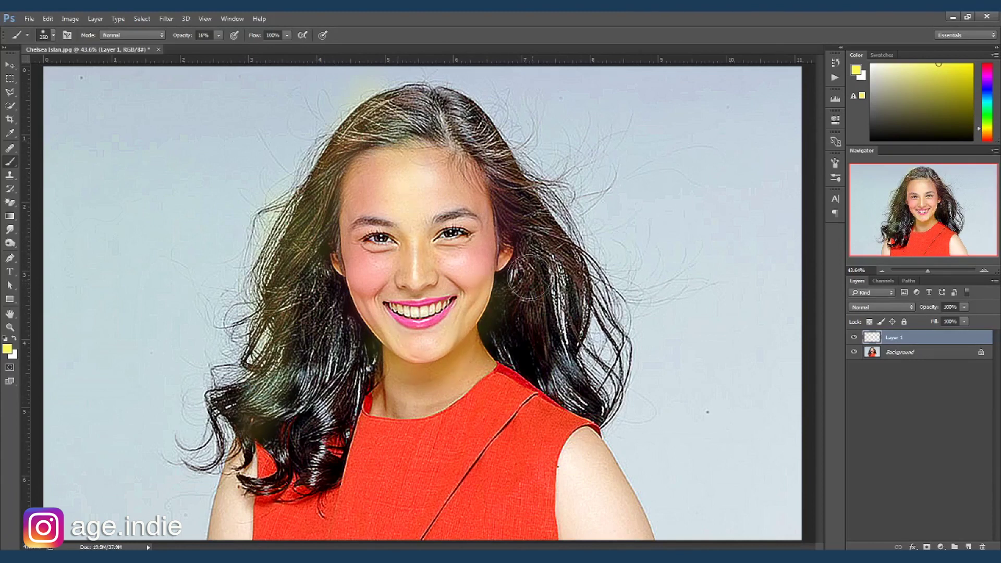
# Wash the right hair cyan with a 600 brush, then the left hair faint blue
pyautogui.click(988, 100)
pyautogui.press(']')
pyautogui.press(']')
pyautogui.press(']')
pyautogui.moveTo(402, 58); pyautogui.dragTo(671, 358)
pyautogui.press('d')
pyautogui.press('[')
pyautogui.press('[')
pyautogui.press('[')
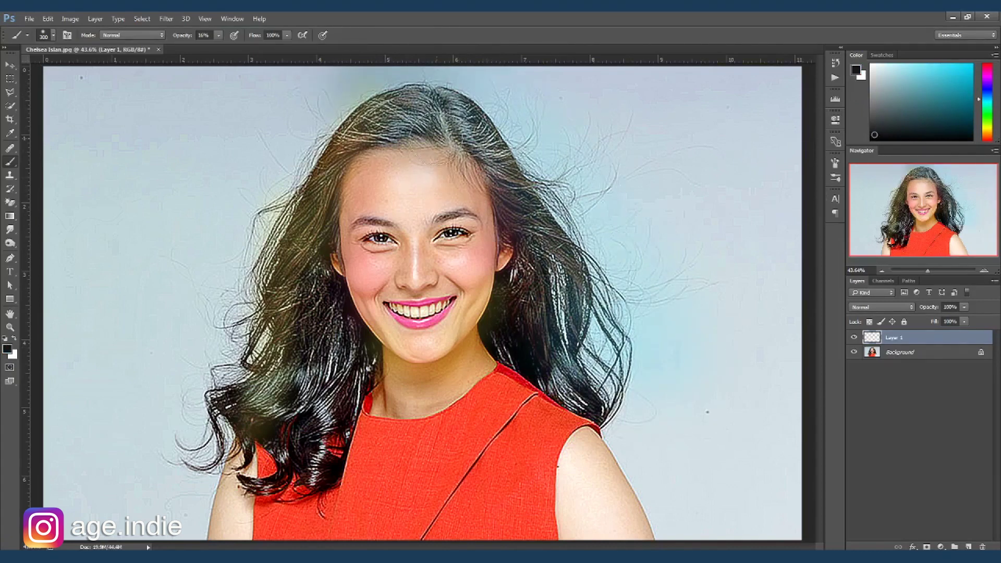
pyautogui.click(965, 96)
pyautogui.moveTo(438, 120); pyautogui.dragTo(308, 391)
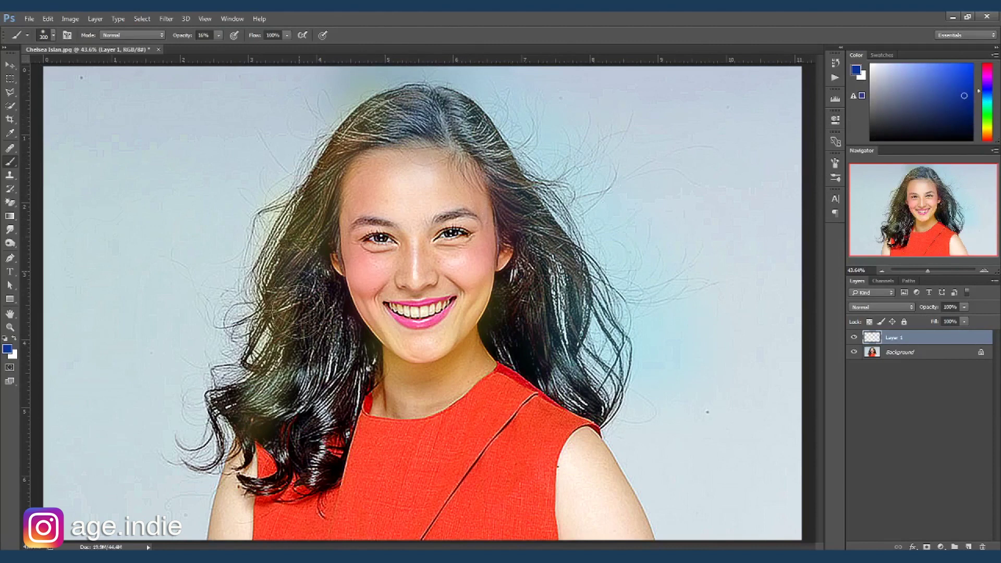
# Add a yellow-green tint to the left hair, undoing the last extra stroke
pyautogui.click(987, 126)
pyautogui.moveTo(326, 119); pyautogui.dragTo(279, 292)
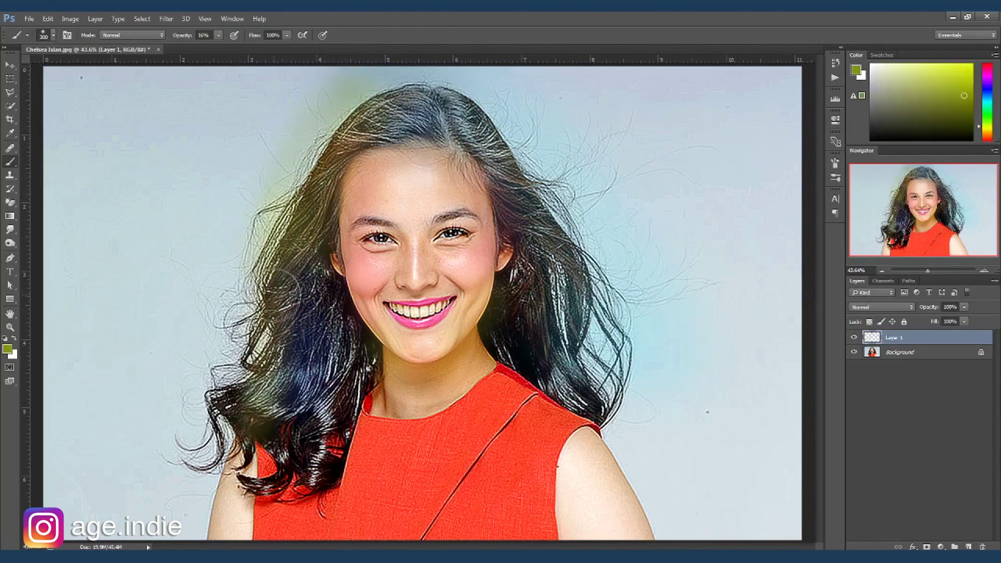
pyautogui.click(972, 65)
pyautogui.moveTo(354, 91); pyautogui.dragTo(260, 402)
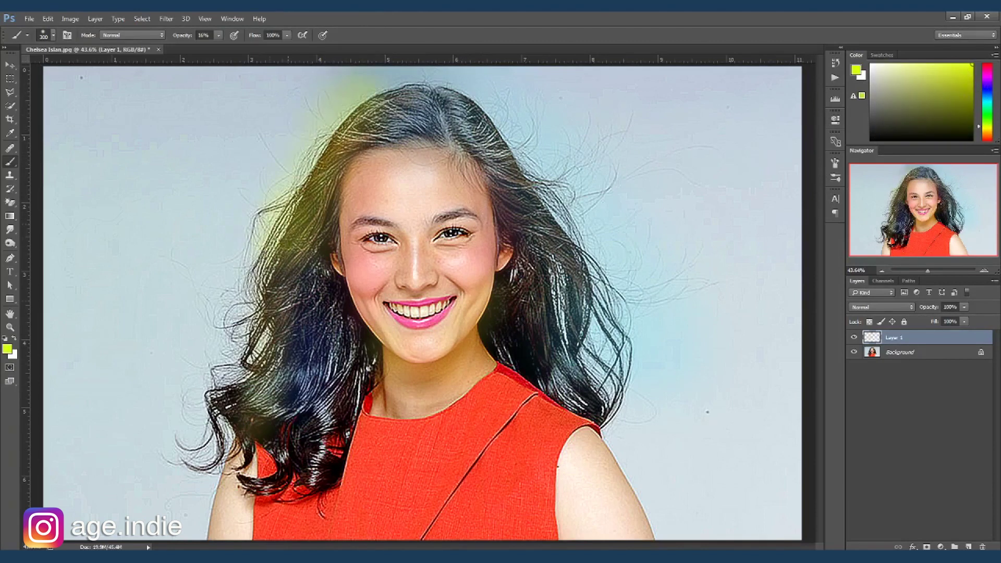
pyautogui.hotkey('ctrl', 'z')
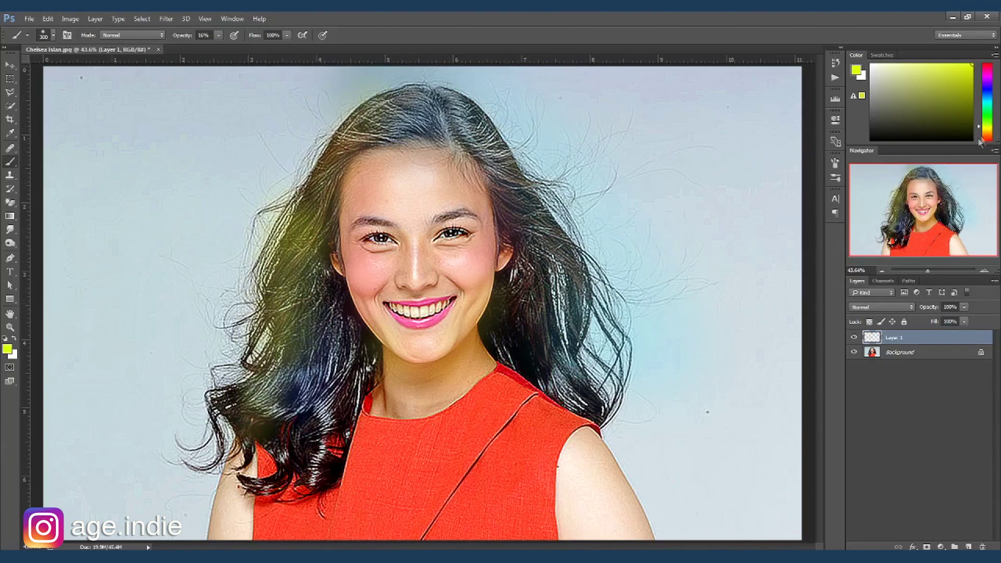
# Tint the top of the head pinkish-red and the lower-left hair and dress yellow
pyautogui.click(987, 65)
pyautogui.moveTo(459, 83)
pyautogui.mouseDown()
pyautogui.moveTo(558, 289)
pyautogui.moveTo(662, 441)
pyautogui.mouseUp()
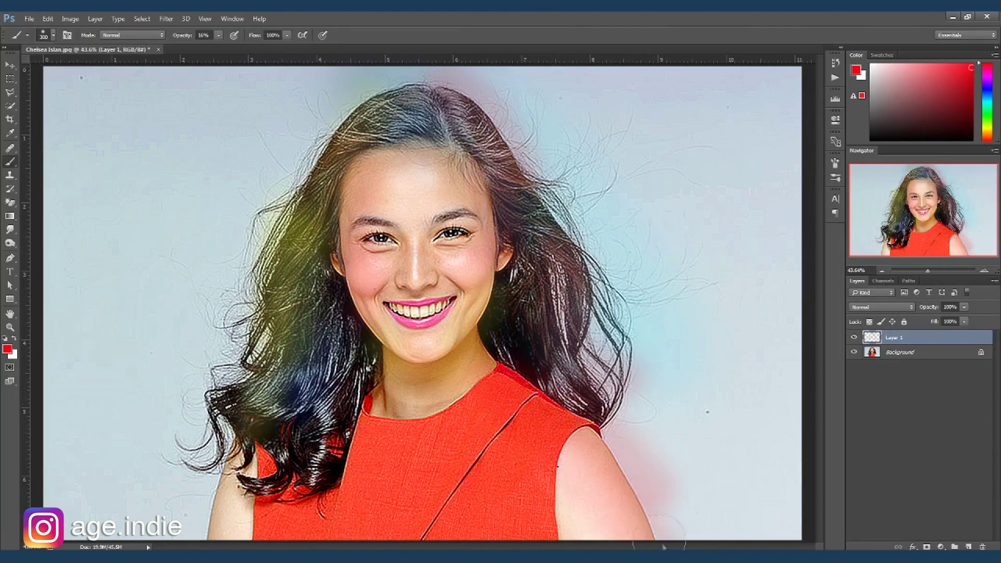
pyautogui.click(988, 127)
pyautogui.moveTo(324, 370); pyautogui.dragTo(431, 543)
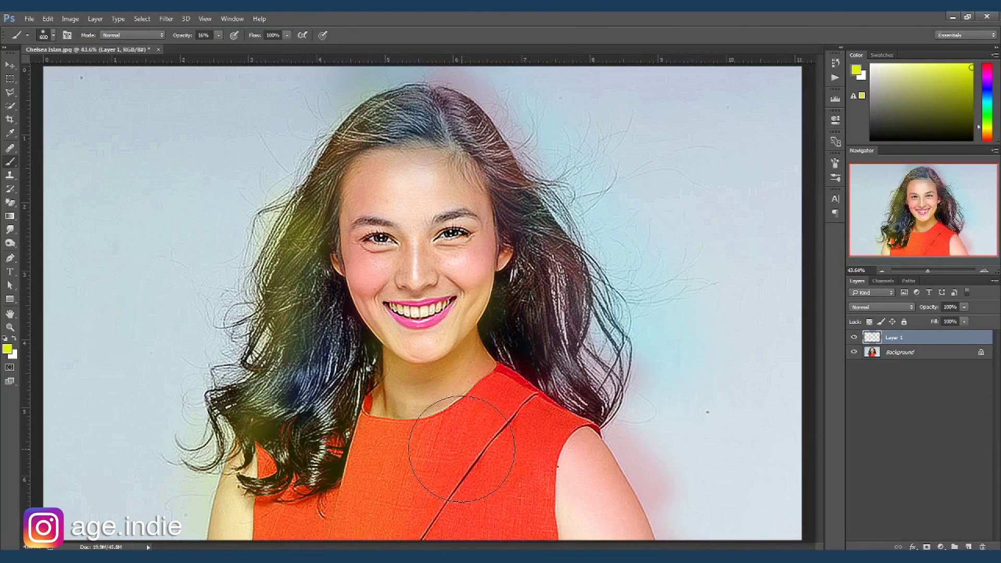
# Flatten the painted layer into the photo and start a pen path at the shoulder edge
pyautogui.rightClick(980, 352)
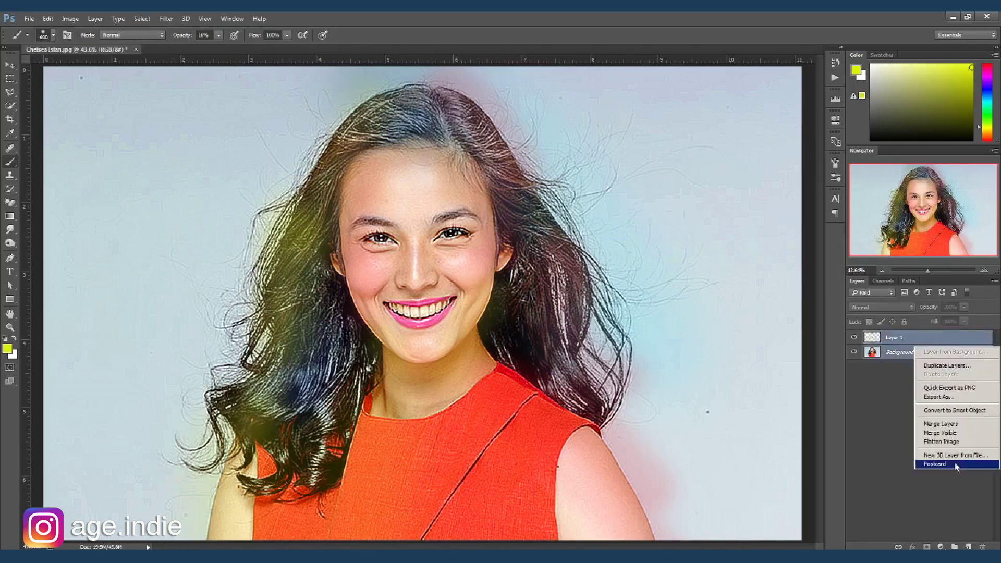
pyautogui.click(954, 425)
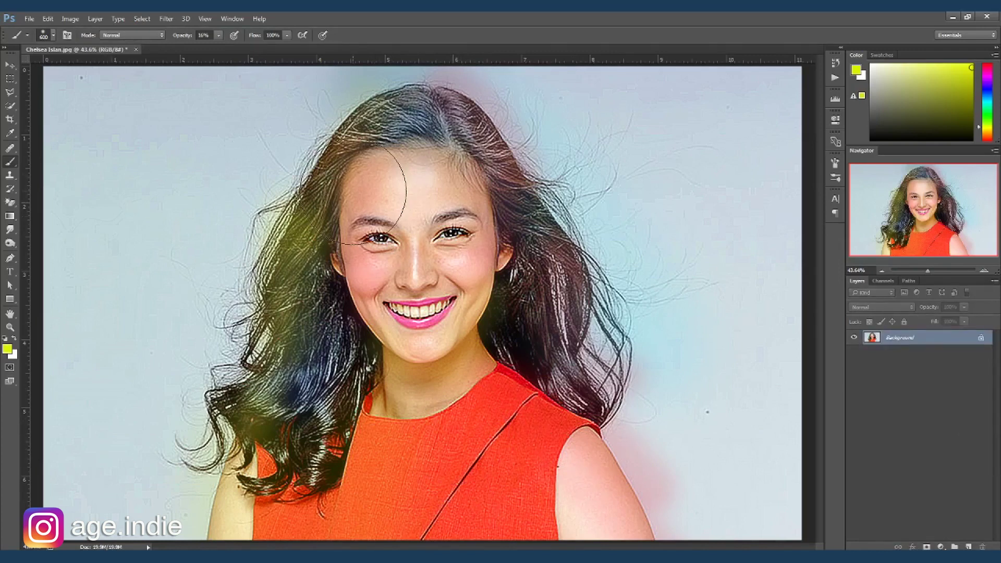
pyautogui.press('p')
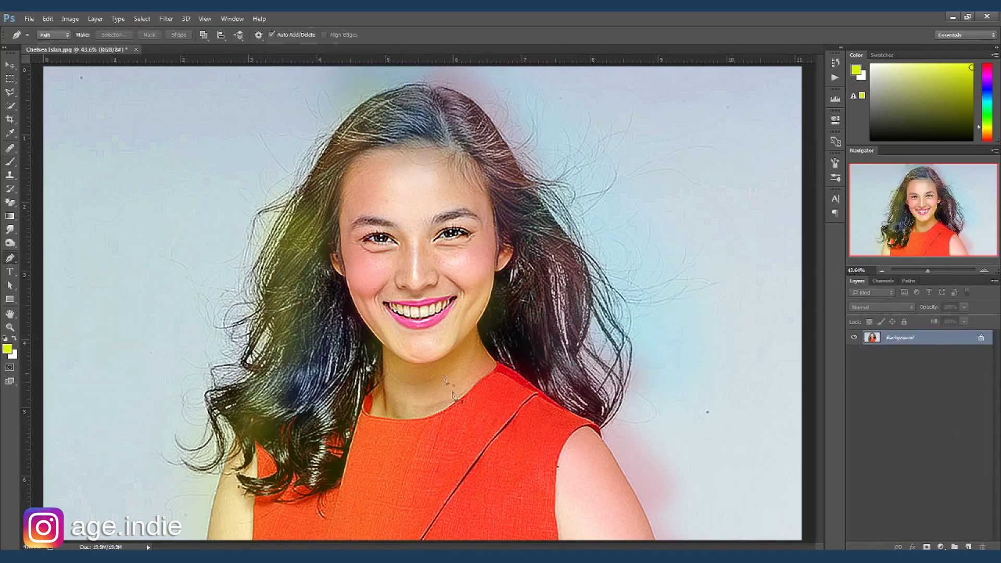
pyautogui.moveTo(642, 463); pyautogui.dragTo(559, 432)
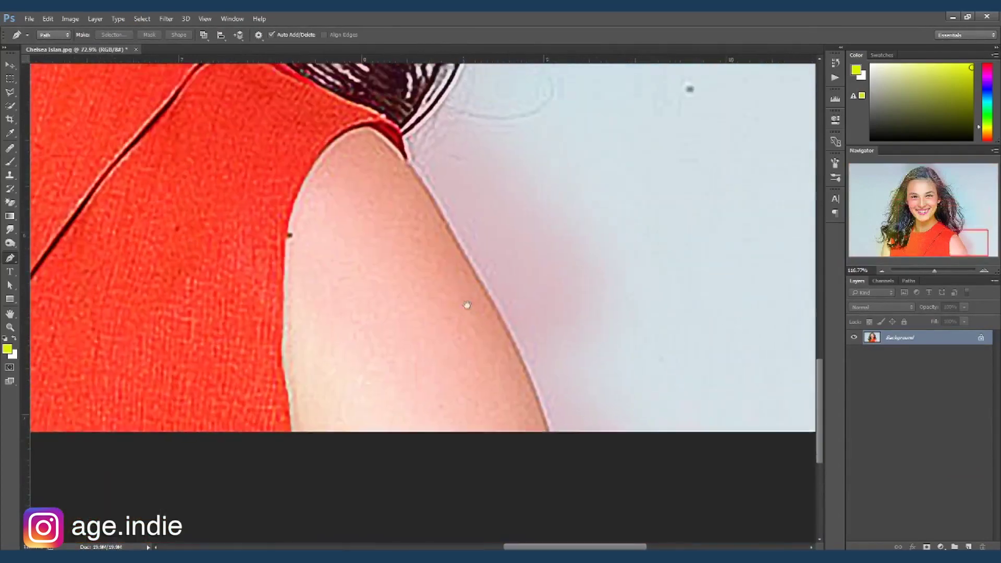
pyautogui.click(551, 435)
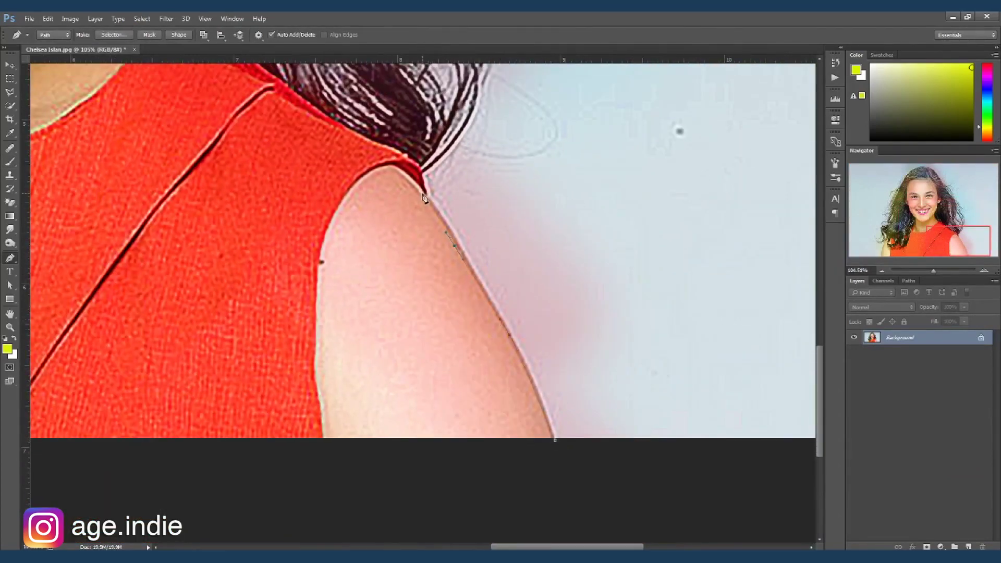
# Extend the pen path over the top of the hair and curve it down the arm
pyautogui.scroll(-3, 554, 361)
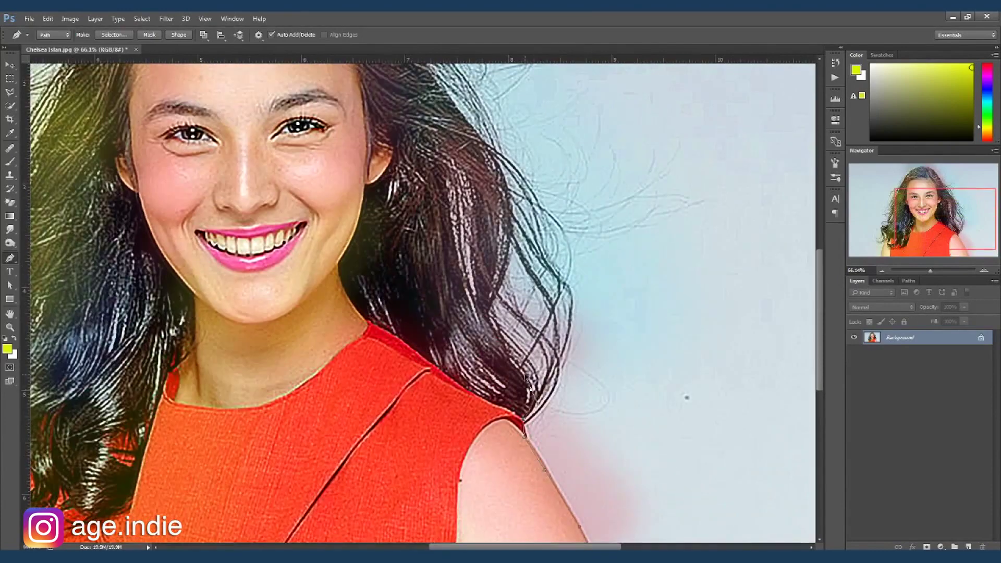
pyautogui.hscroll(-2, 506, 197)
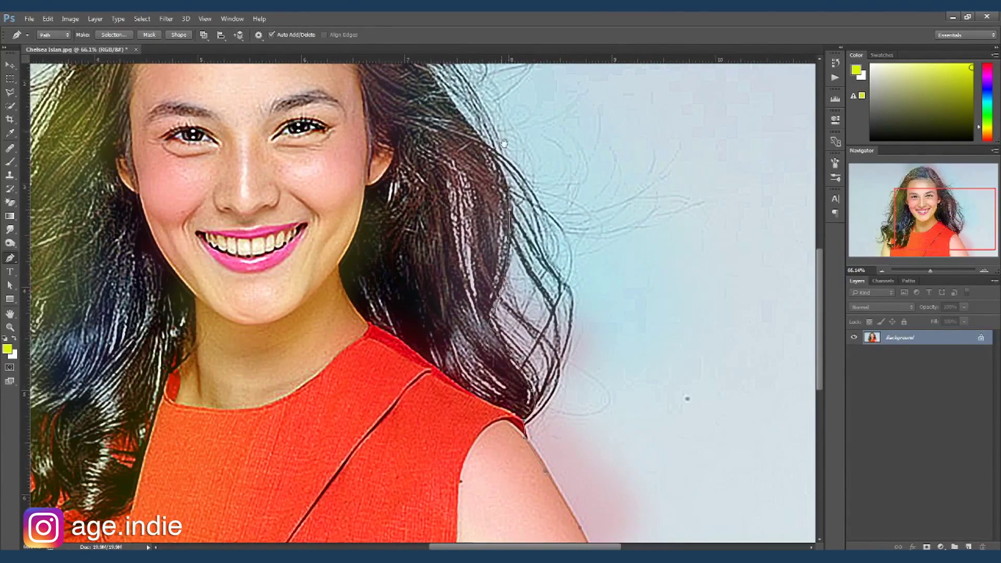
pyautogui.scroll(3, 485, 198)
pyautogui.hscroll(-2, 462, 174)
pyautogui.scroll(2, 464, 177)
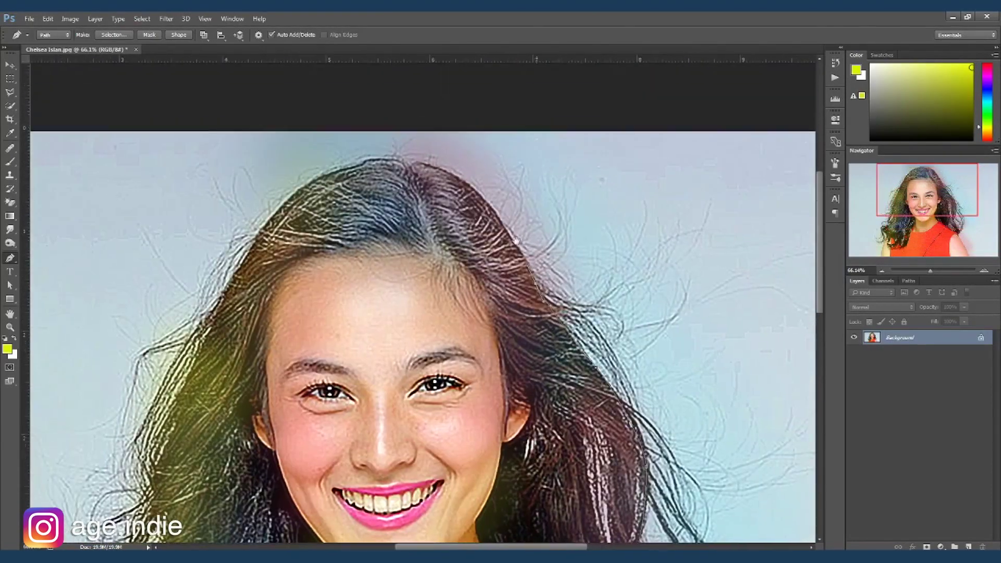
pyautogui.click(387, 165)
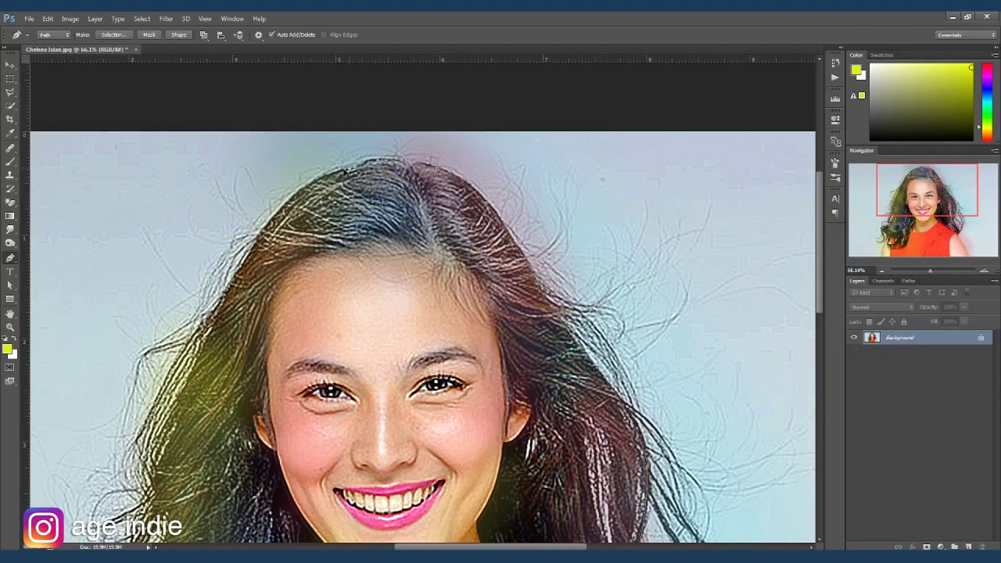
pyautogui.scroll(-2, 255, 305)
pyautogui.hscroll(-2, 256, 305)
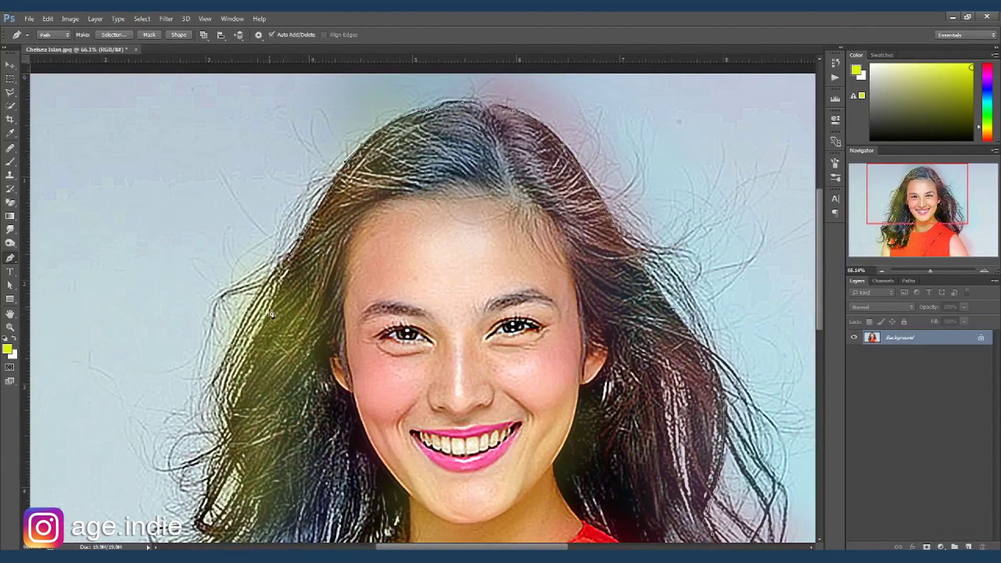
pyautogui.scroll(-2, 271, 323)
pyautogui.hscroll(-1, 272, 324)
pyautogui.scroll(-3, 287, 397)
pyautogui.hscroll(-2, 312, 380)
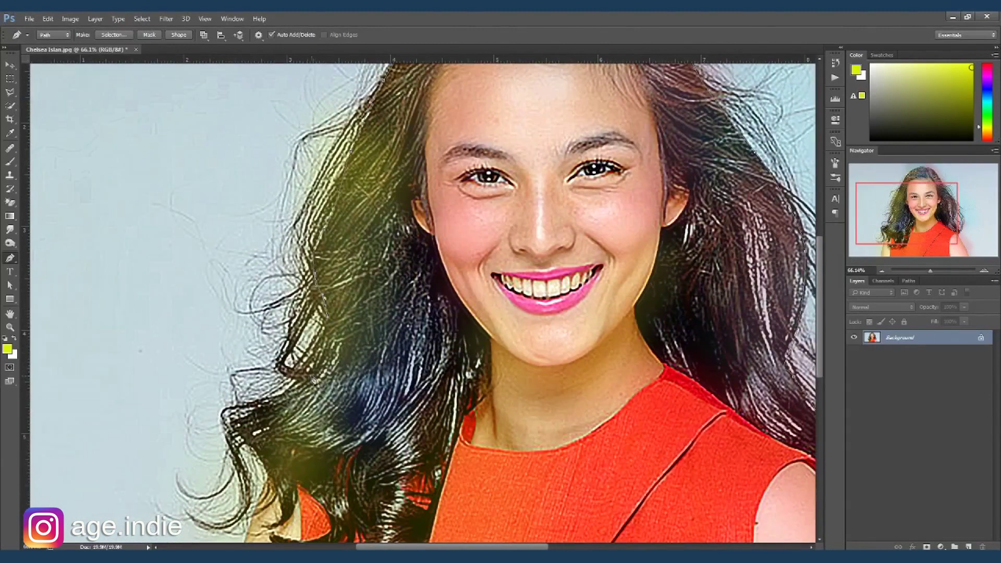
pyautogui.scroll(-2, 271, 373)
pyautogui.scroll(-1, 269, 380)
pyautogui.hscroll(-1, 268, 381)
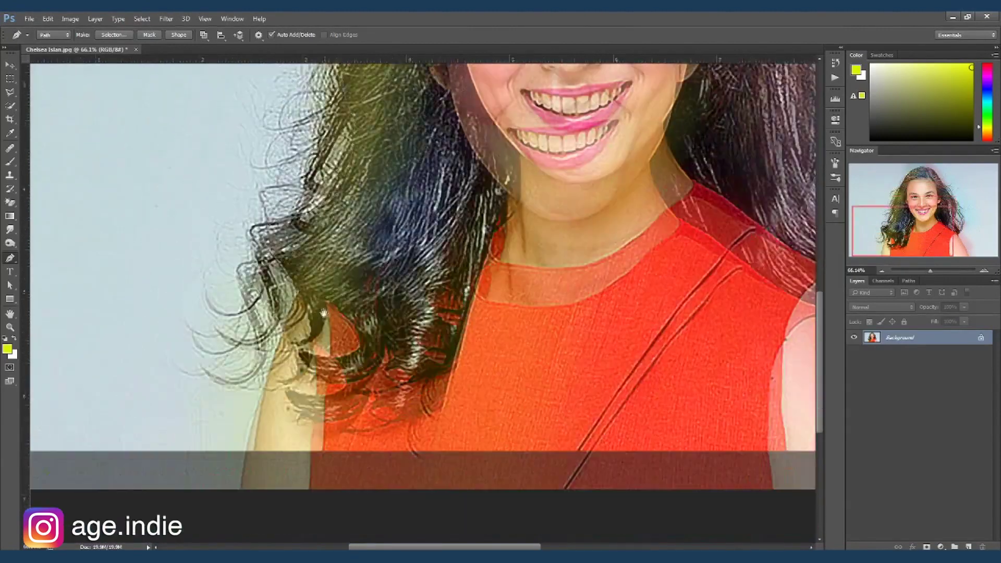
pyautogui.moveTo(253, 464); pyautogui.dragTo(252, 501)
# Close the path along the bottom edge and copy the outlined woman to a new layer
pyautogui.hotkey('ctrl', '0')
pyautogui.click(613, 498)
pyautogui.hotkey('ctrl', 'j')
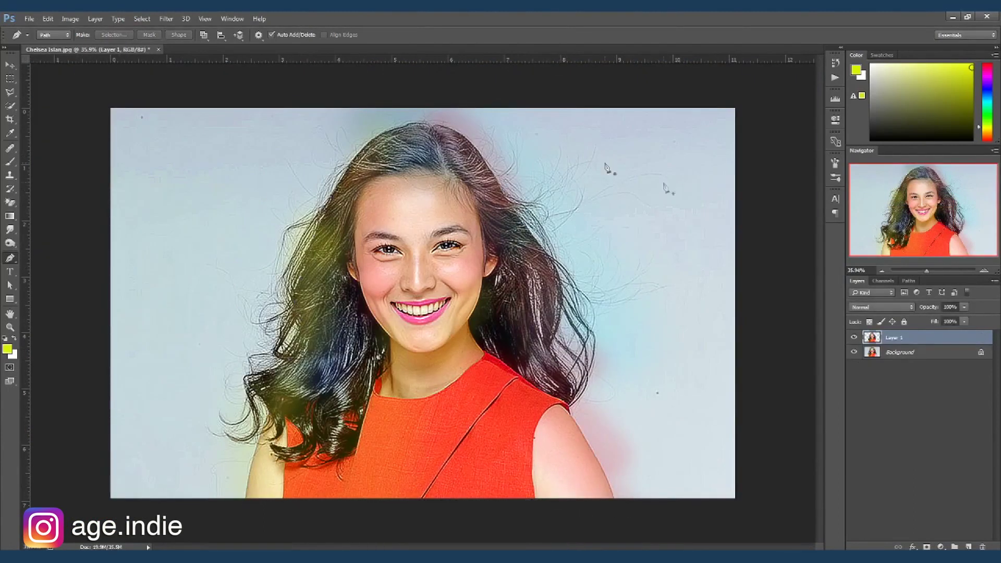
pyautogui.press('v')
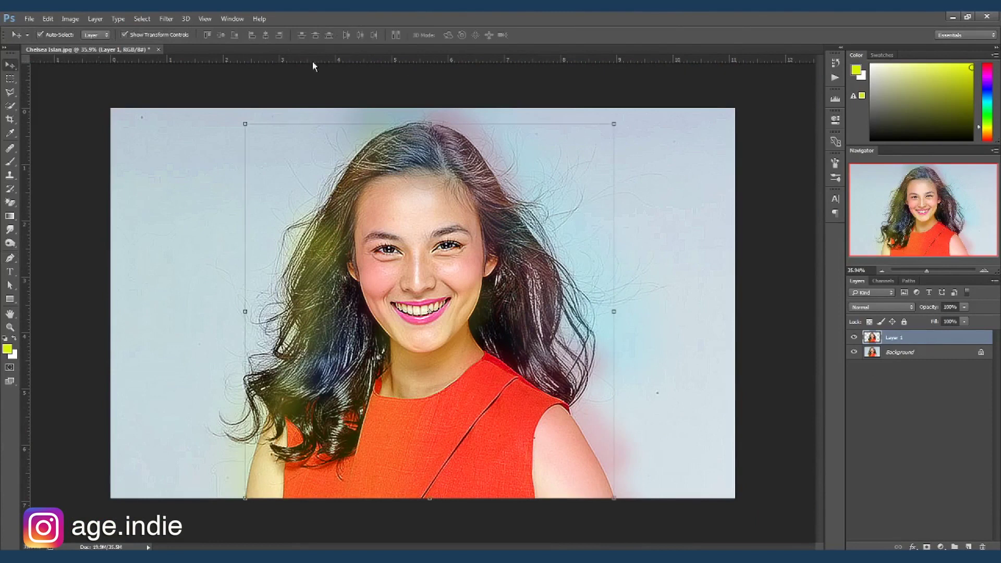
# Create a new blank document
pyautogui.click(29, 18)
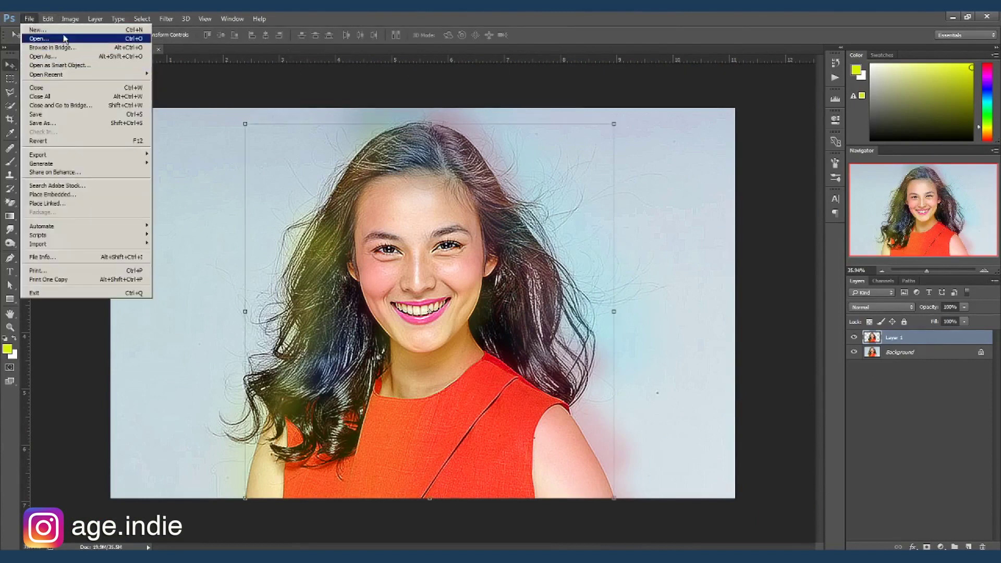
pyautogui.click(47, 25)
pyautogui.write('lsea islan')
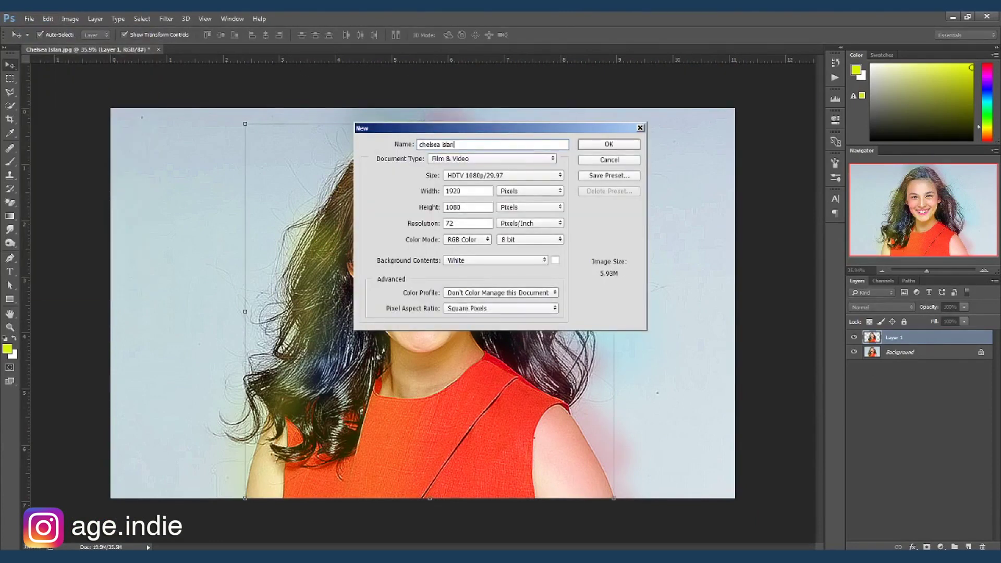
pyautogui.press('Return')
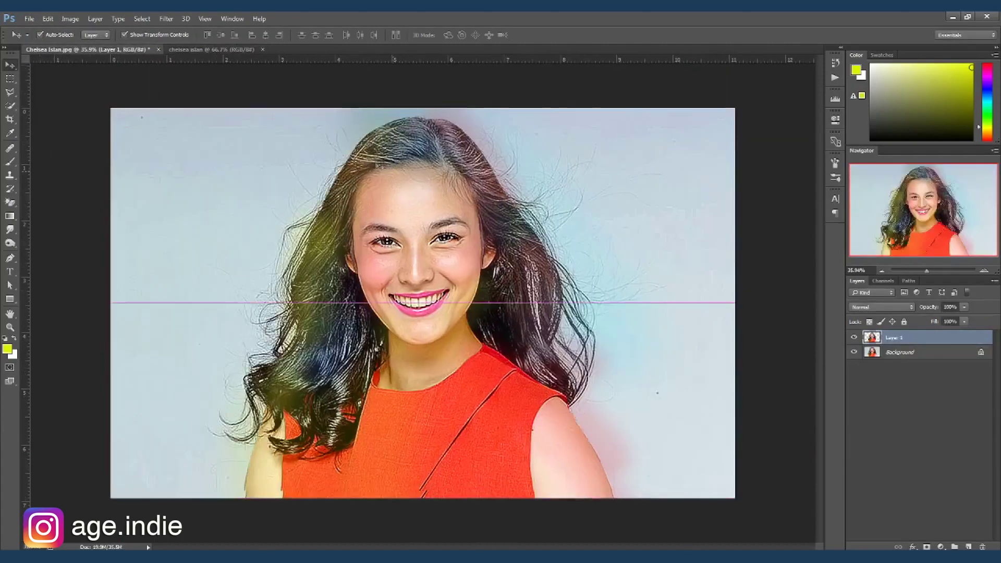
# Paste the cut-out woman, scale her to about 57% and centre her
pyautogui.hotkey('ctrl', 'v')
pyautogui.hotkey('ctrl', 't')
pyautogui.scroll(-3, 438, 281)
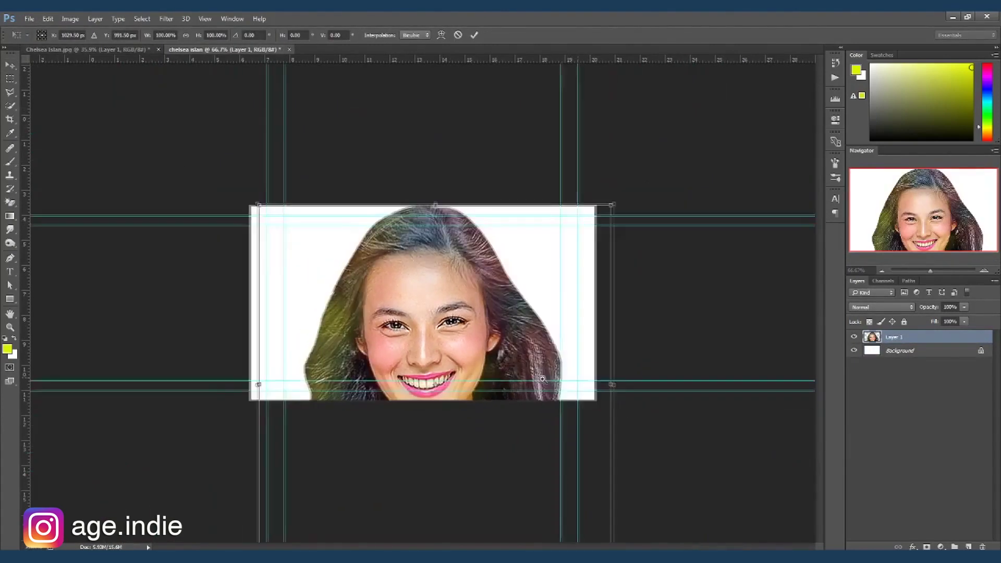
pyautogui.scroll(-2, 521, 417)
pyautogui.moveTo(568, 509); pyautogui.dragTo(436, 385)
pyautogui.moveTo(436, 335); pyautogui.dragTo(491, 336)
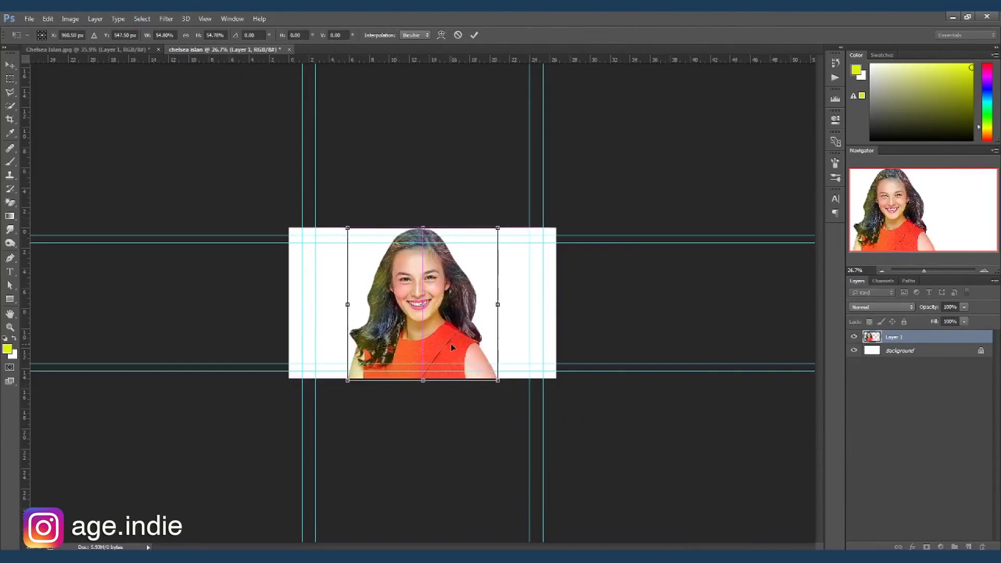
pyautogui.scroll(3, 487, 424)
pyautogui.moveTo(555, 182); pyautogui.dragTo(565, 178)
pyautogui.press('Return')
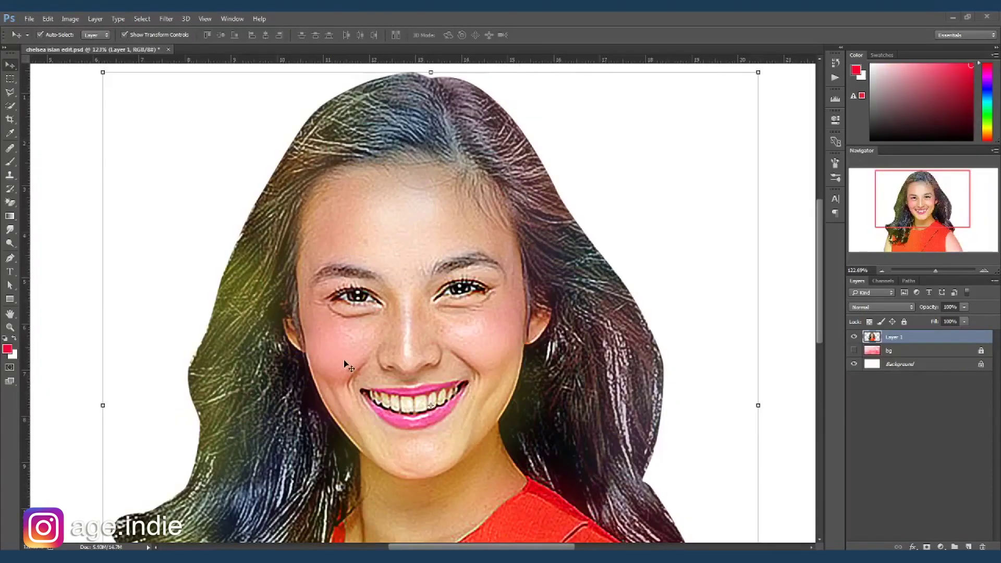
# Set up the Smudge tool with a 30 brush and 40% strength, zoomed on the nose
pyautogui.press('r')
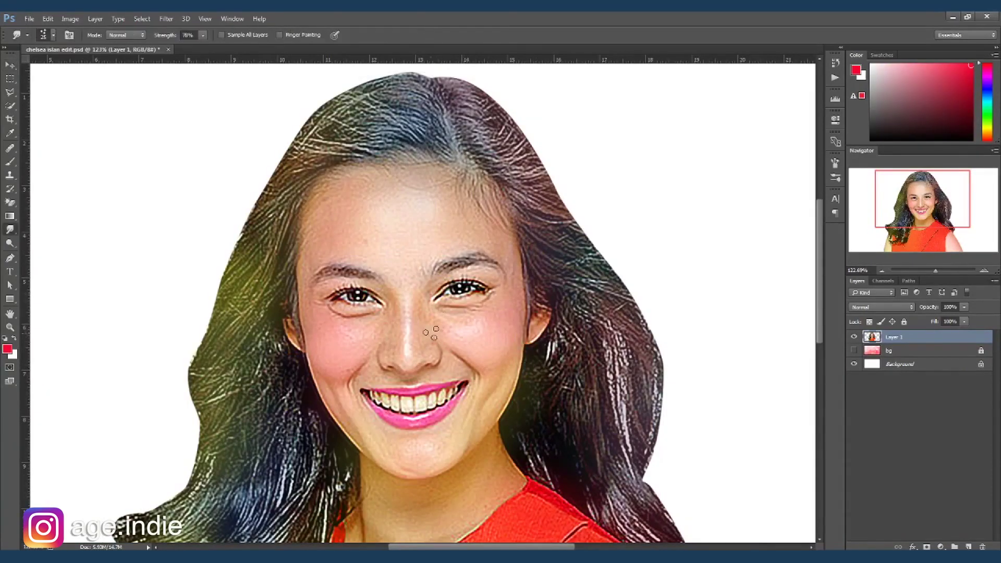
pyautogui.scroll(-2, 435, 313)
pyautogui.scroll(5, 465, 335)
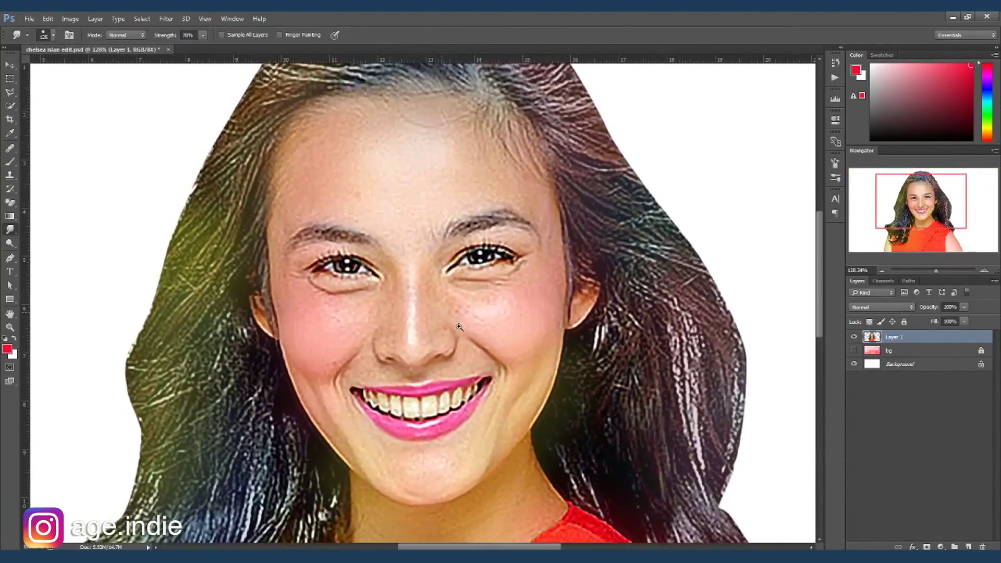
pyautogui.click(464, 334)
pyautogui.press('[')
pyautogui.press('[')
pyautogui.press('[')
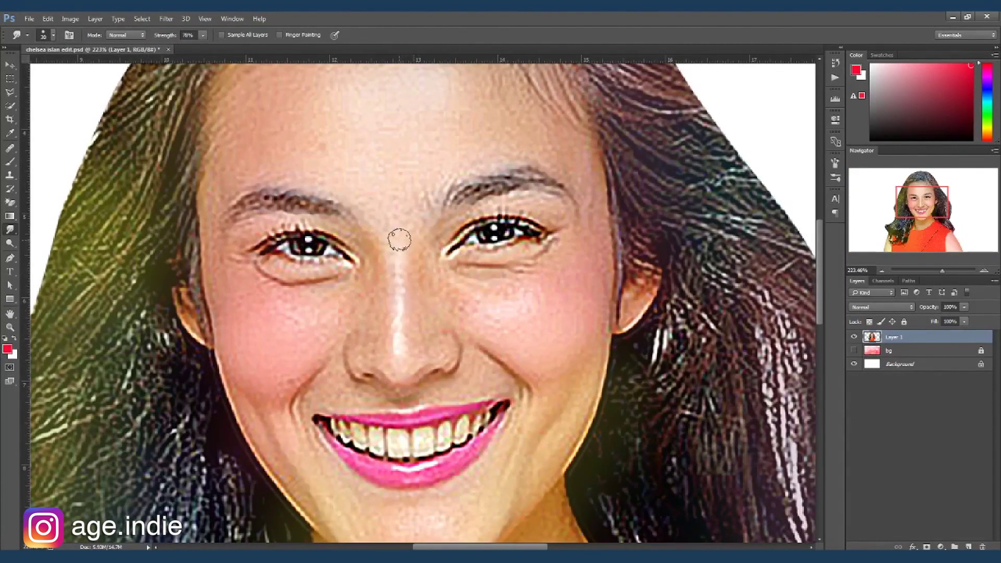
pyautogui.click(189, 35)
pyautogui.write('40')
pyautogui.press('Return')
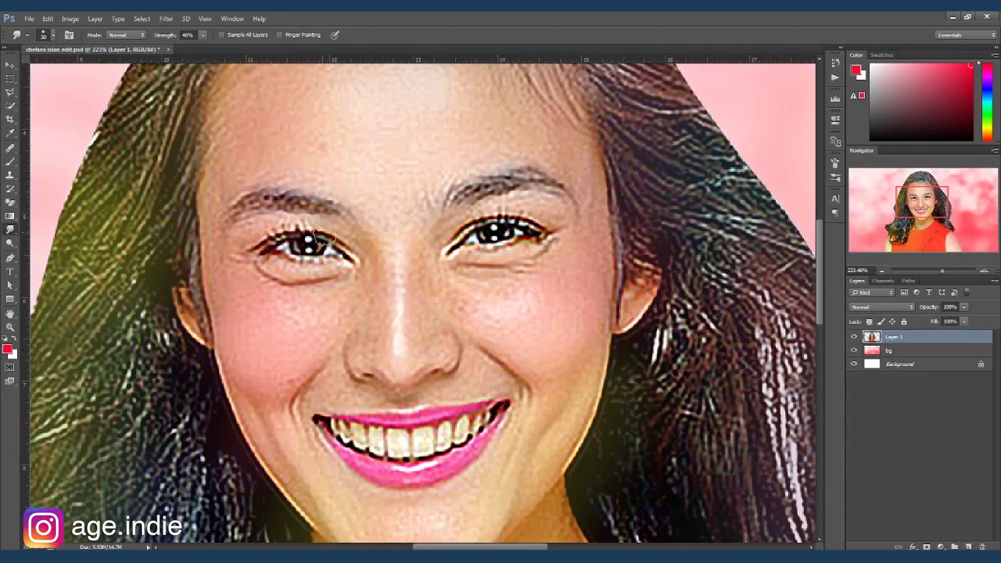
# Trial-smudge the nose bridge at 30% strength, undo it, and fit the image
pyautogui.press('3')
pyautogui.moveTo(395, 274); pyautogui.dragTo(388, 350)
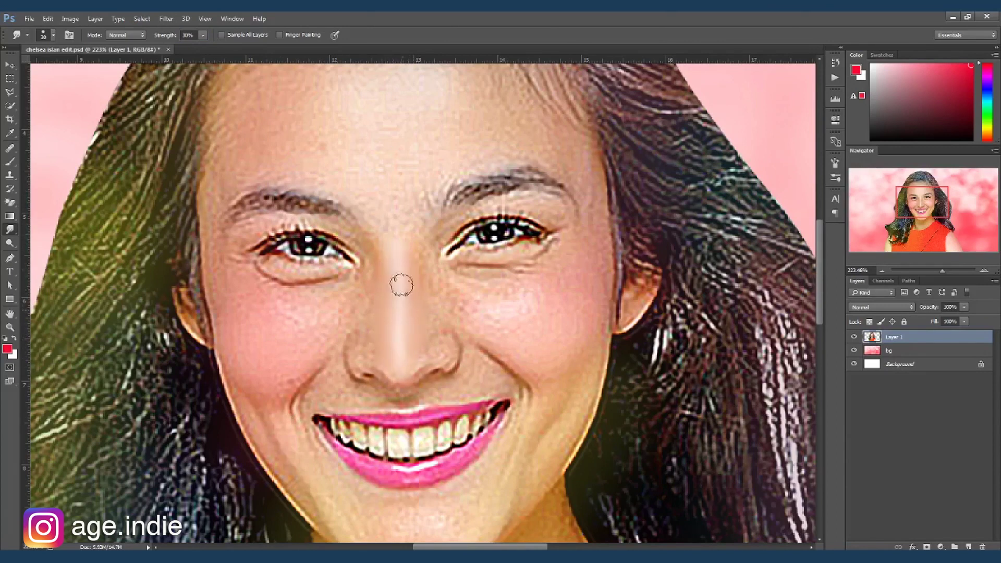
pyautogui.hotkey('ctrl', 'alt', 'z')
pyautogui.hotkey('ctrl', 'alt', 'z')
pyautogui.hotkey('ctrl', 'alt', 'z')
pyautogui.hotkey('ctrl', '0')
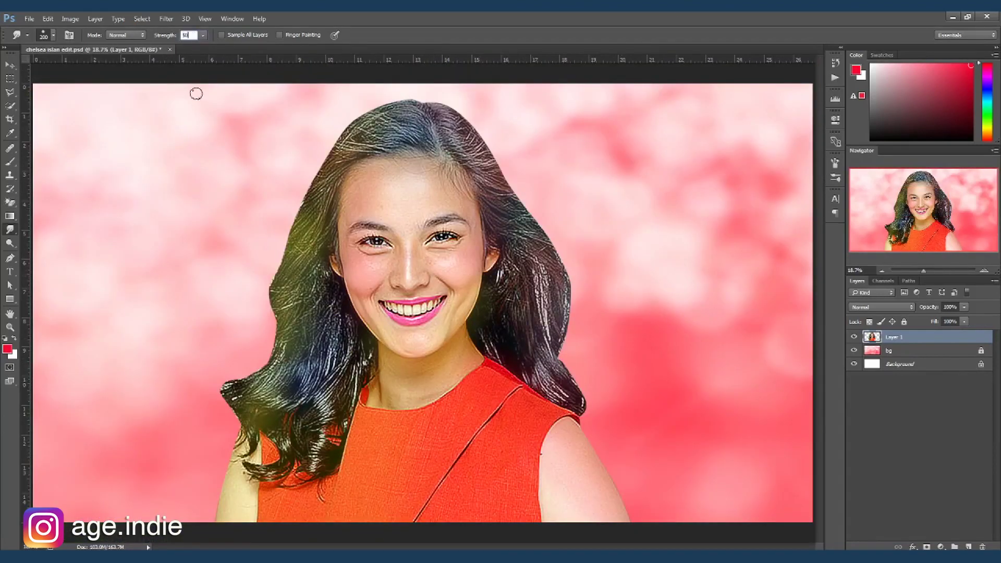
# Set smudge strength to 30% and smooth the streak along the nose bridge
pyautogui.press('Return')
pyautogui.scroll(5, 418, 284)
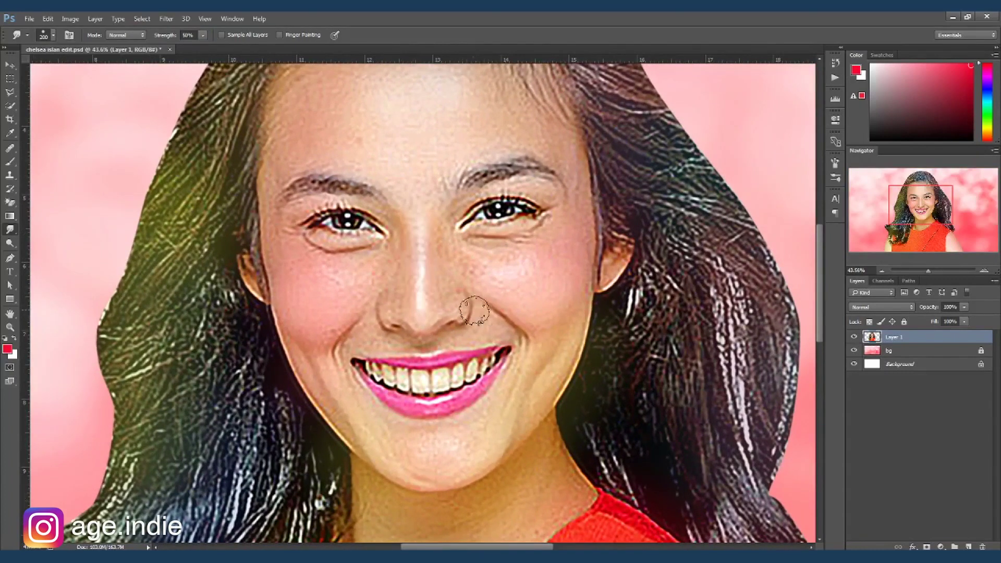
pyautogui.scroll(2, 475, 310)
pyautogui.click(188, 35)
pyautogui.write('30')
pyautogui.press('Return')
pyautogui.press('[')
pyautogui.press('[')
pyautogui.press('[')
pyautogui.moveTo(413, 315); pyautogui.dragTo(406, 257)
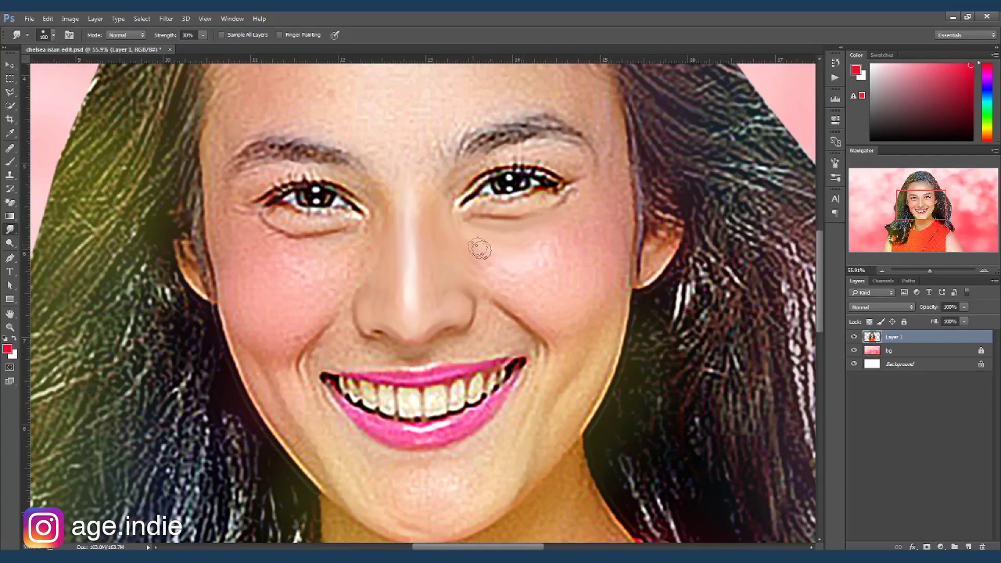
# Smudge the right cheek texture, the skin under the eye and the upper lash line
pyautogui.moveTo(498, 268)
pyautogui.mouseDown()
pyautogui.moveTo(523, 245)
pyautogui.moveTo(533, 279)
pyautogui.moveTo(600, 239)
pyautogui.moveTo(563, 206)
pyautogui.moveTo(595, 259)
pyautogui.moveTo(607, 244)
pyautogui.mouseUp()
pyautogui.press('[')
pyautogui.press('[')
pyautogui.press('[')
pyautogui.moveTo(523, 205)
pyautogui.mouseDown()
pyautogui.moveTo(520, 196)
pyautogui.moveTo(516, 207)
pyautogui.mouseUp()
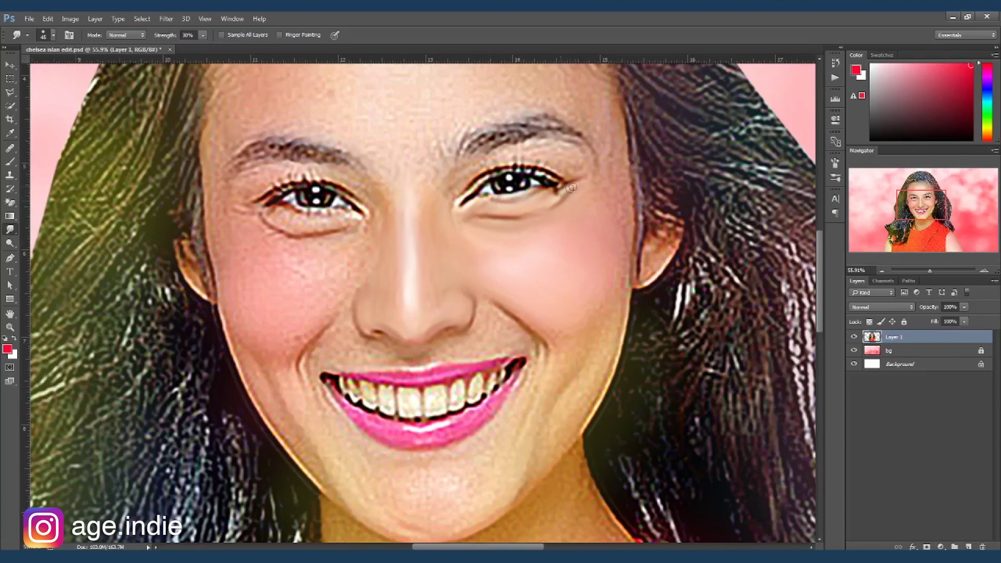
pyautogui.moveTo(474, 188); pyautogui.dragTo(555, 178)
# Smudge away stray lashes above the eyelid and blend the cheek-hair edge, ending at brush size 90
pyautogui.press(']')
pyautogui.press(']')
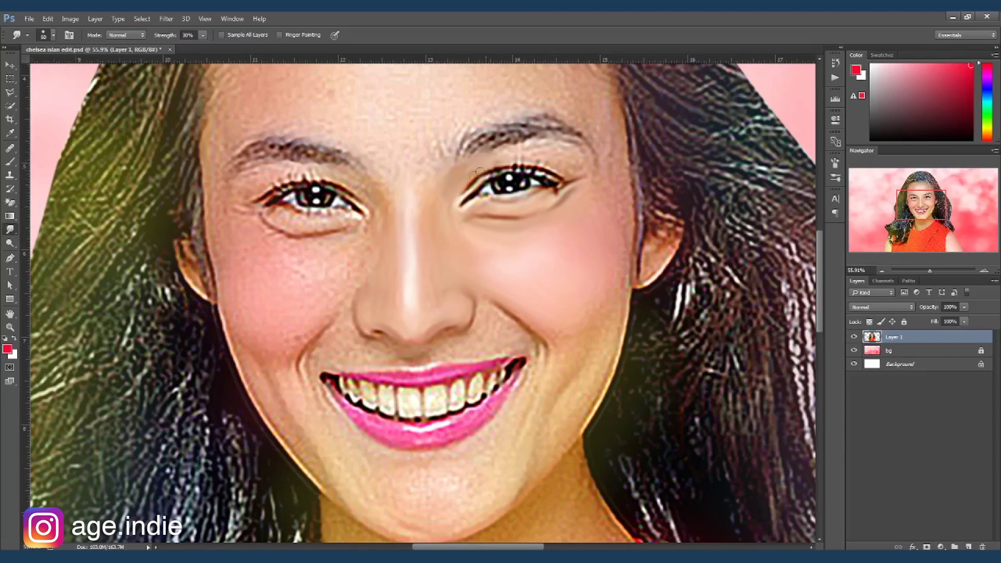
pyautogui.moveTo(479, 176); pyautogui.dragTo(562, 164)
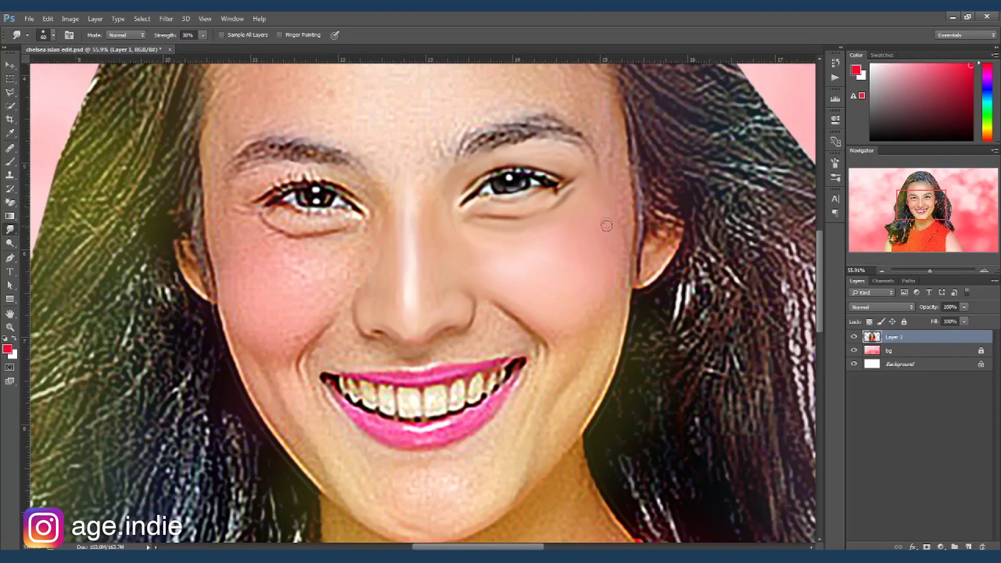
pyautogui.moveTo(628, 239); pyautogui.dragTo(625, 198)
pyautogui.press(']')
pyautogui.press(']')
pyautogui.press(']')
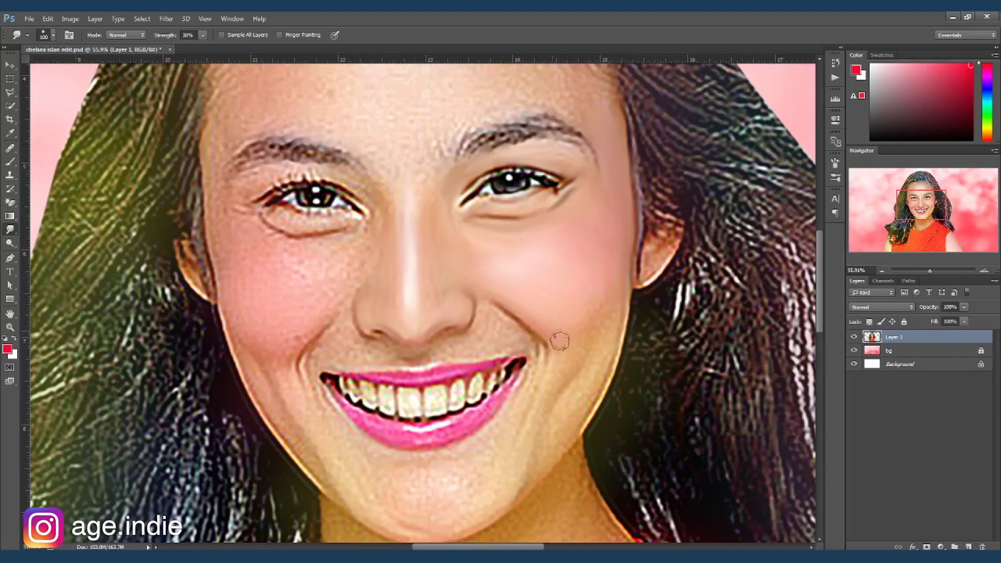
pyautogui.press('[')
pyautogui.press('[')
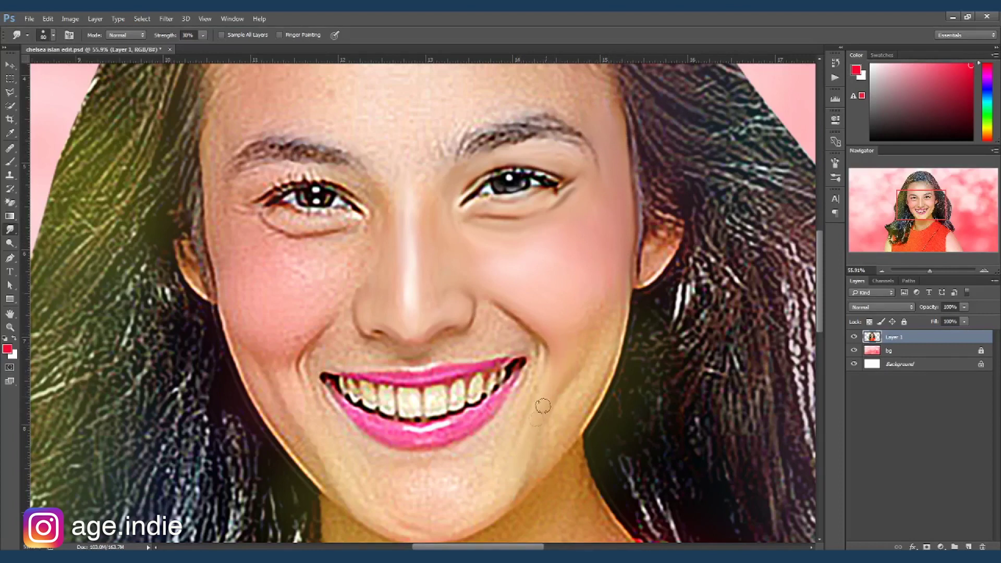
# Blend the jaw edge from chin to cheek, then smudge the lower lip highlight smooth with a 70 brush
pyautogui.moveTo(623, 292); pyautogui.dragTo(594, 412)
pyautogui.moveTo(536, 478); pyautogui.dragTo(603, 318)
pyautogui.moveTo(557, 456)
pyautogui.mouseDown()
pyautogui.moveTo(616, 354)
pyautogui.moveTo(579, 438)
pyautogui.moveTo(618, 309)
pyautogui.moveTo(649, 250)
pyautogui.moveTo(637, 276)
pyautogui.moveTo(649, 282)
pyautogui.moveTo(663, 235)
pyautogui.moveTo(652, 276)
pyautogui.moveTo(663, 266)
pyautogui.mouseUp()
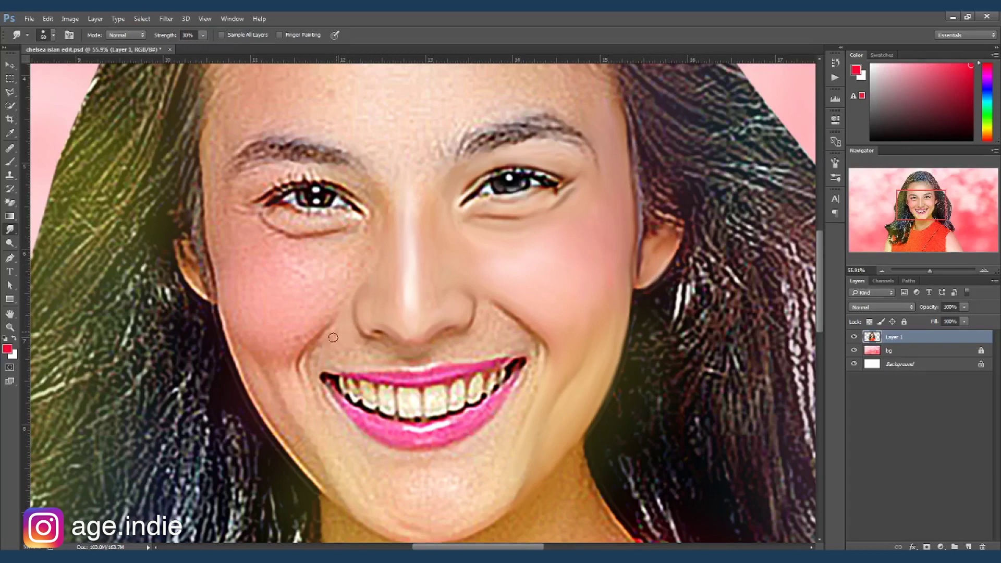
pyautogui.press(']')
pyautogui.press(']')
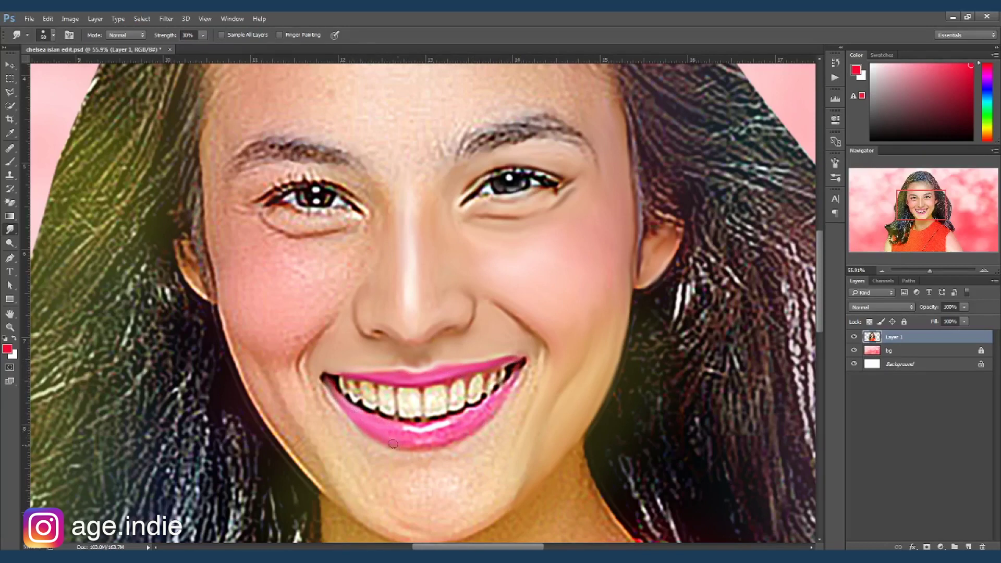
pyautogui.moveTo(427, 426); pyautogui.dragTo(511, 377)
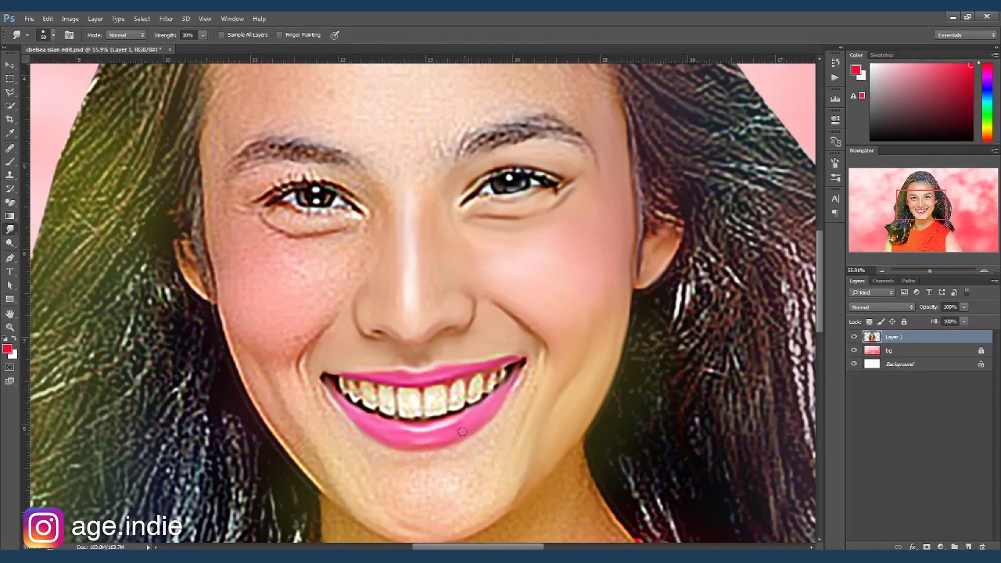
pyautogui.press('[')
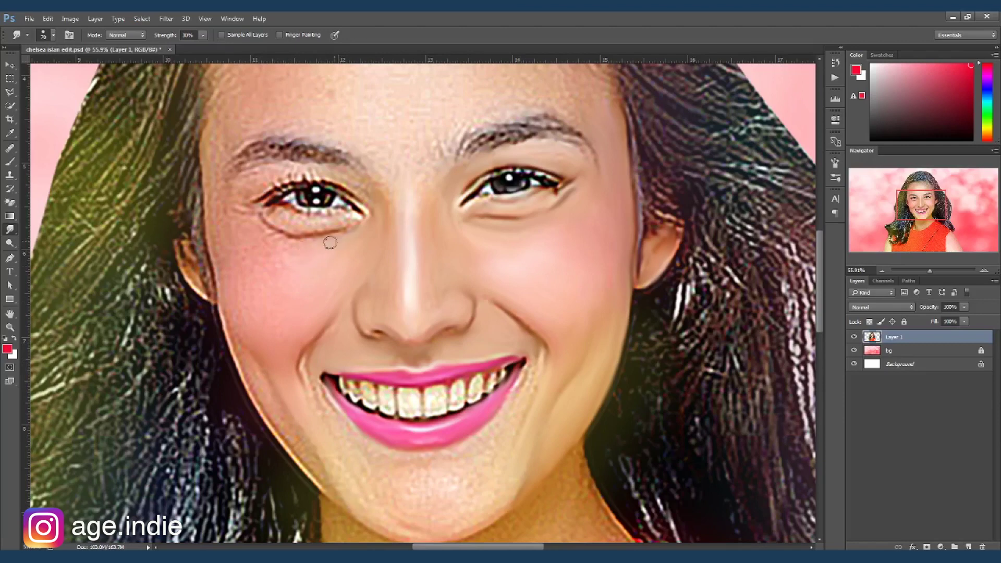
# Smudge the left upper eyelid and the under-eye bag smooth with a resized brush
pyautogui.press(']')
pyautogui.press(']')
pyautogui.press(']')
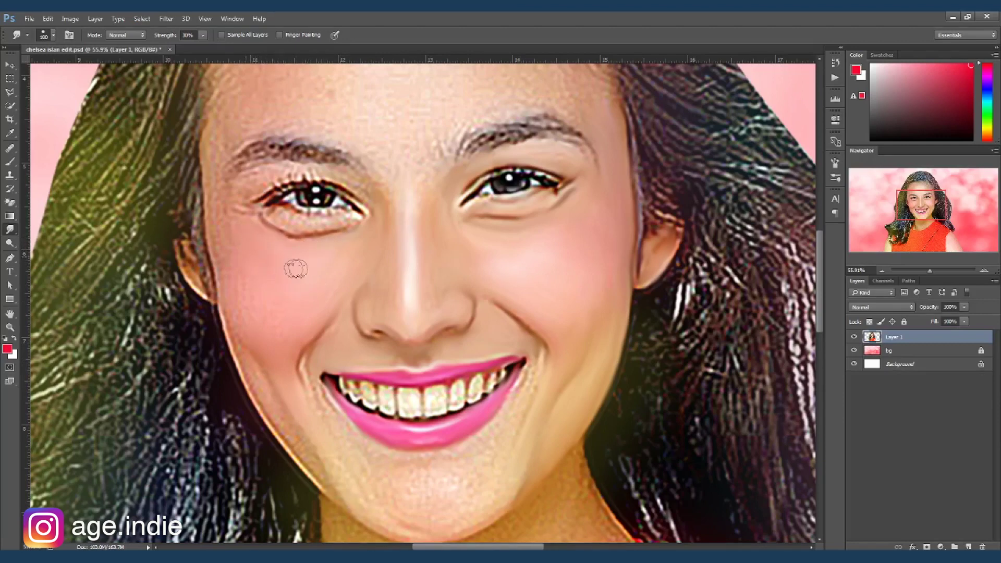
pyautogui.press('[')
pyautogui.press('[')
pyautogui.press('[')
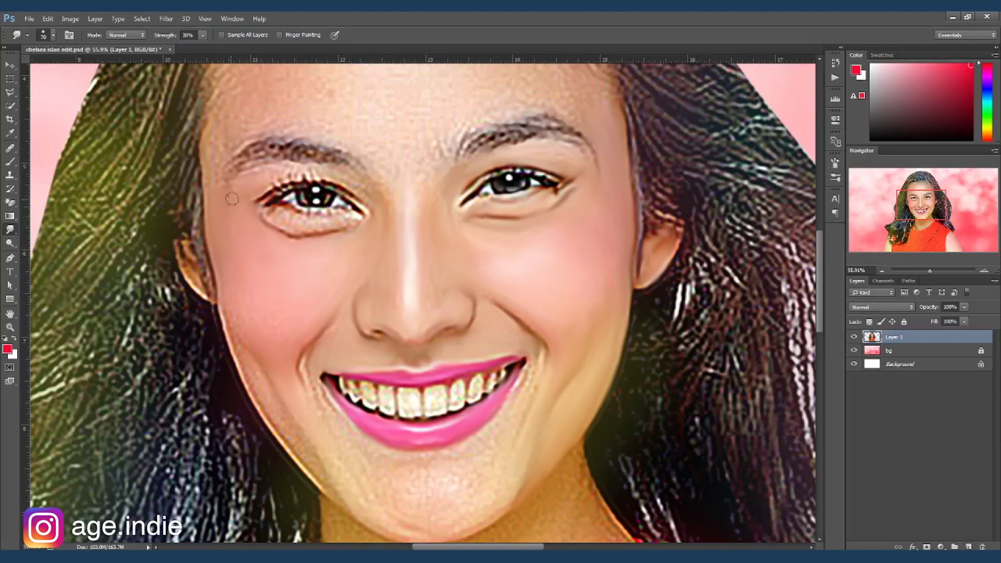
pyautogui.moveTo(257, 192); pyautogui.dragTo(320, 178)
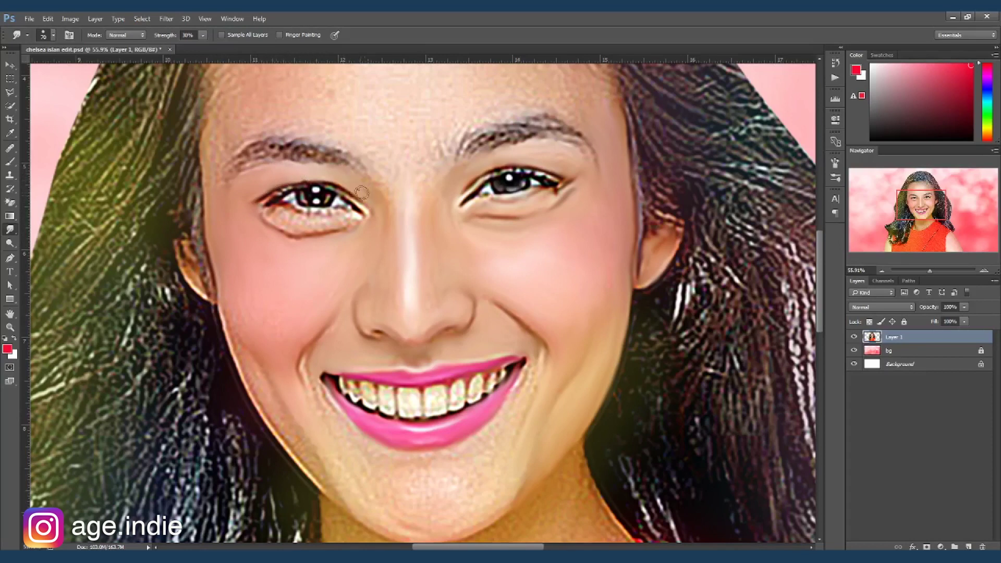
pyautogui.moveTo(263, 211); pyautogui.dragTo(361, 228)
# Soften the jawline edge down to the lower jaw
pyautogui.press('[')
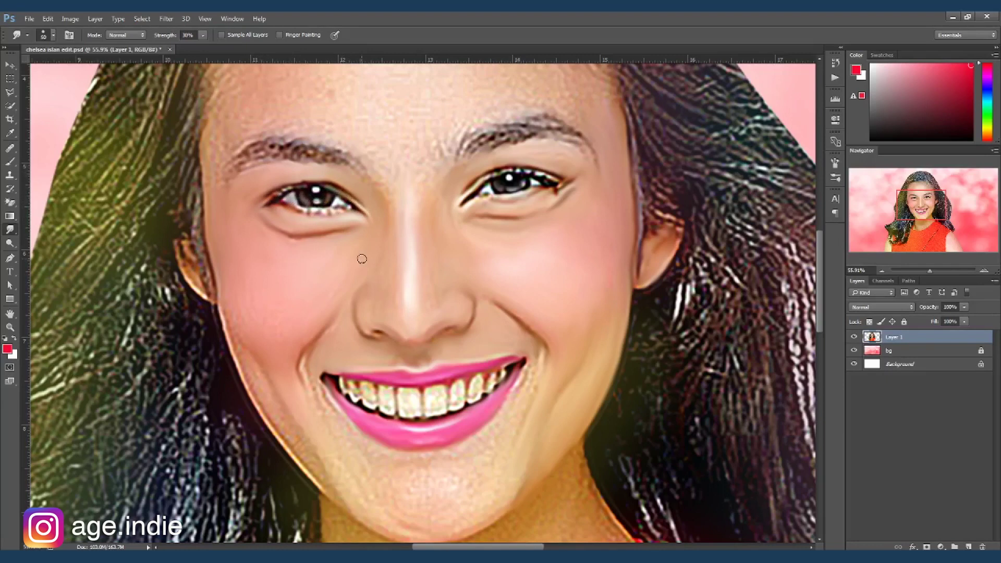
pyautogui.scroll(2, 348, 417)
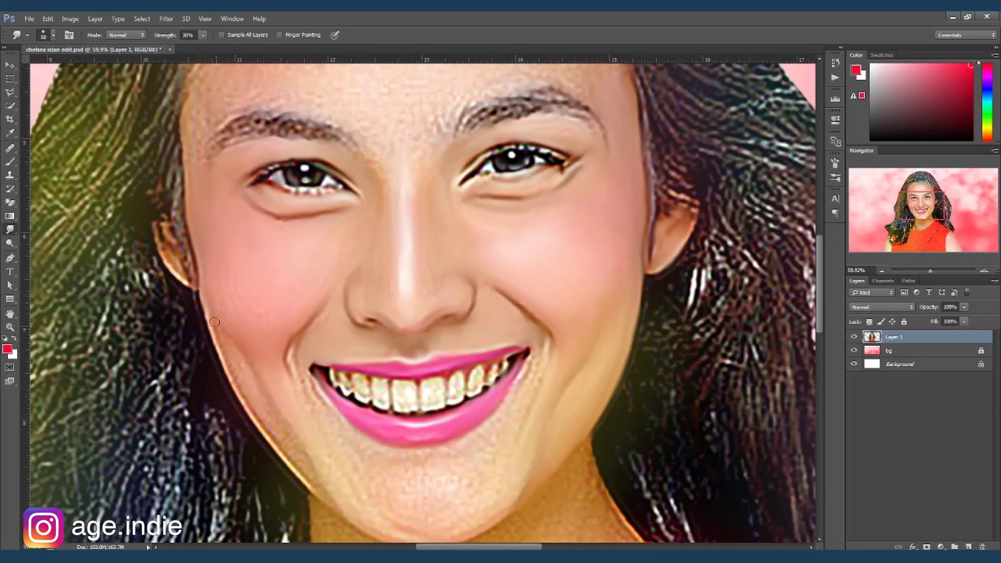
pyautogui.moveTo(212, 311); pyautogui.dragTo(262, 426)
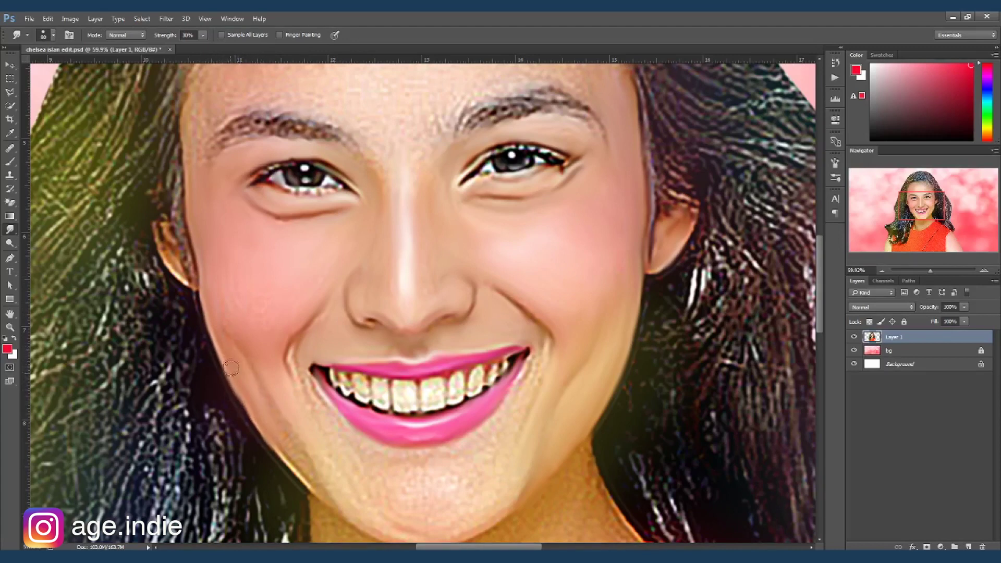
pyautogui.moveTo(220, 316); pyautogui.dragTo(280, 407)
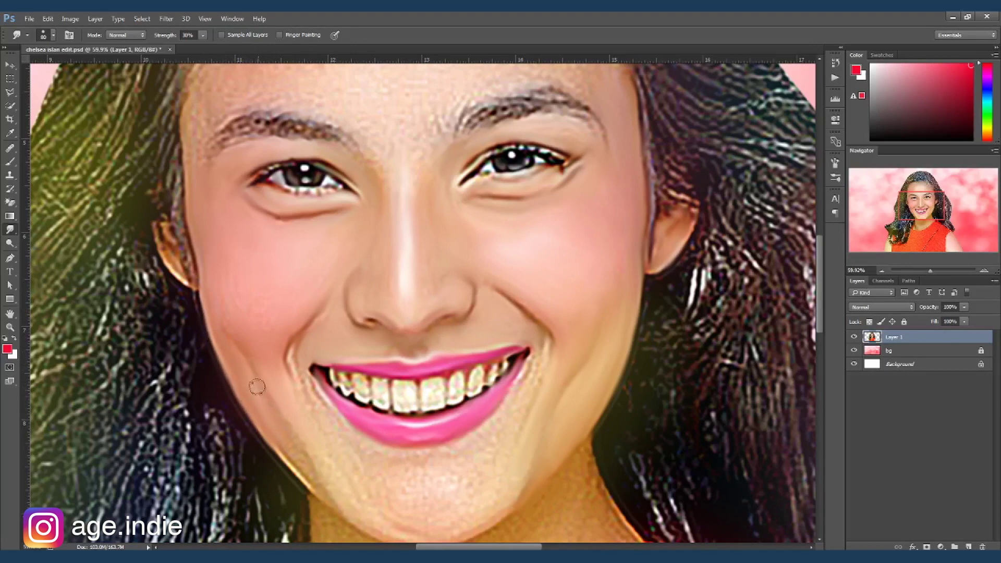
pyautogui.press(']')
pyautogui.press(']')
pyautogui.moveTo(280, 407); pyautogui.dragTo(317, 483)
# Smooth the smile crease, the mouth-corner shadow and the chin shading and skin
pyautogui.press('[')
pyautogui.press('[')
pyautogui.moveTo(317, 404)
pyautogui.mouseDown()
pyautogui.moveTo(298, 361)
pyautogui.moveTo(331, 418)
pyautogui.mouseUp()
pyautogui.moveTo(299, 357); pyautogui.dragTo(311, 399)
pyautogui.moveTo(346, 487)
pyautogui.mouseDown()
pyautogui.moveTo(377, 489)
pyautogui.moveTo(346, 425)
pyautogui.moveTo(380, 473)
pyautogui.moveTo(377, 496)
pyautogui.moveTo(404, 470)
pyautogui.moveTo(372, 449)
pyautogui.moveTo(423, 456)
pyautogui.moveTo(485, 439)
pyautogui.moveTo(535, 364)
pyautogui.moveTo(533, 406)
pyautogui.moveTo(543, 371)
pyautogui.moveTo(462, 470)
pyautogui.moveTo(515, 396)
pyautogui.moveTo(511, 416)
pyautogui.moveTo(516, 398)
pyautogui.moveTo(441, 465)
pyautogui.moveTo(472, 474)
pyautogui.mouseUp()
pyautogui.scroll(-2, 472, 475)
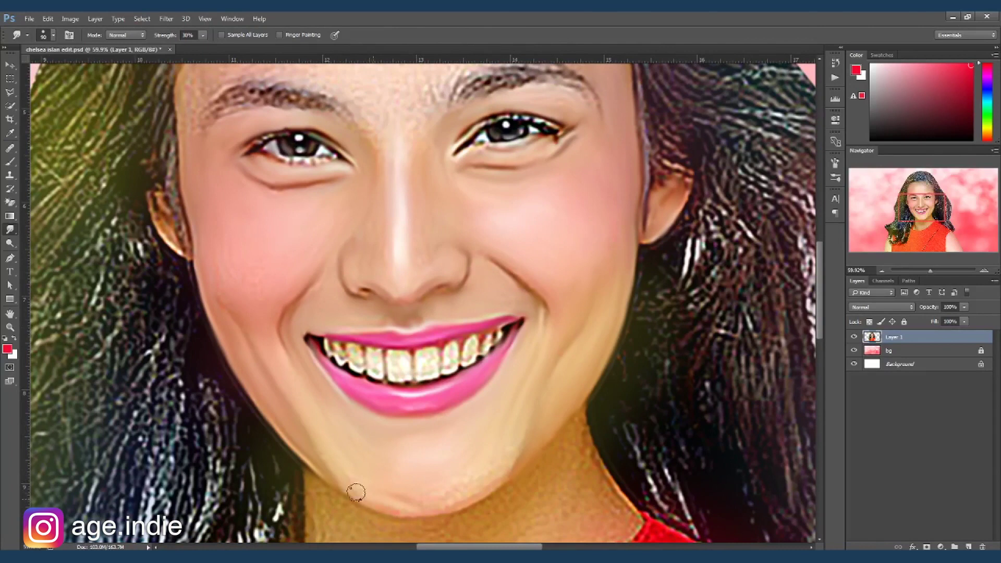
pyautogui.moveTo(395, 478)
pyautogui.mouseDown()
pyautogui.moveTo(399, 510)
pyautogui.moveTo(496, 474)
pyautogui.moveTo(419, 499)
pyautogui.mouseUp()
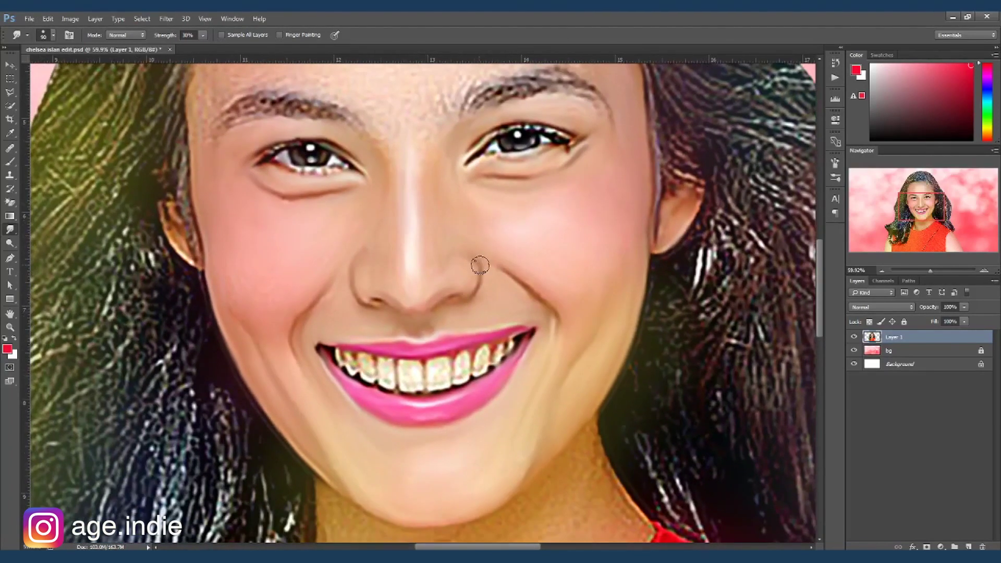
# Save the file and brighten the front tooth with the Dodge tool
pyautogui.hotkey('ctrl', 's')
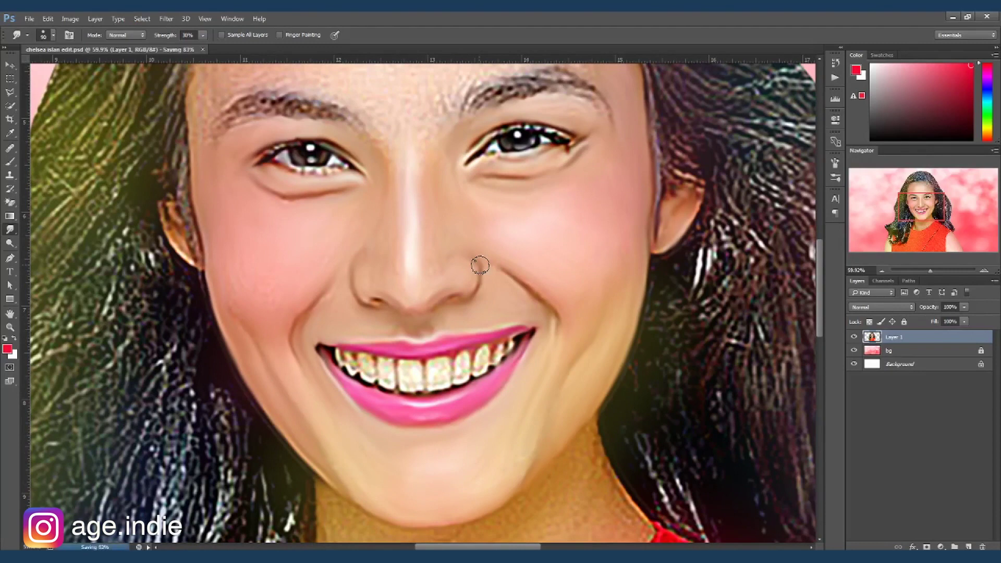
pyautogui.press('o')
pyautogui.scroll(2, 436, 374)
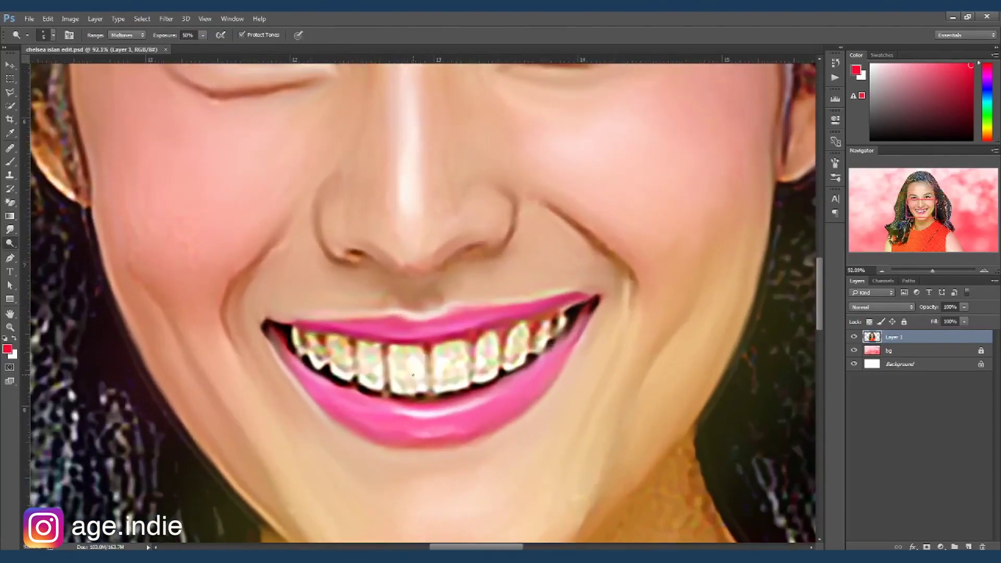
pyautogui.moveTo(396, 353)
pyautogui.mouseDown()
pyautogui.moveTo(407, 353)
pyautogui.moveTo(403, 365)
pyautogui.mouseUp()
# Smudge the neighbouring teeth smooth, then dodge the right-side teeth brighter
pyautogui.press('r')
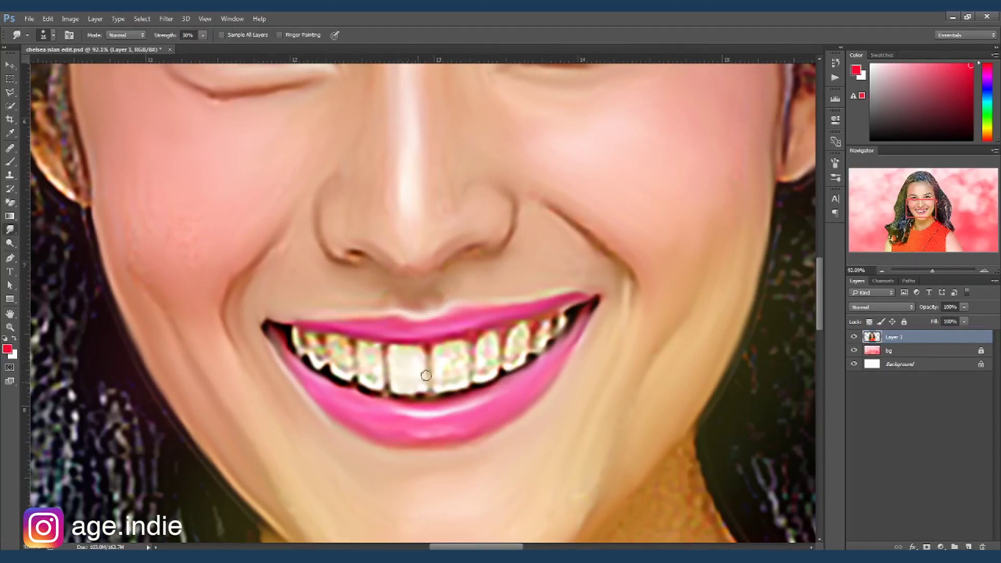
pyautogui.moveTo(378, 365)
pyautogui.mouseDown()
pyautogui.moveTo(373, 386)
pyautogui.moveTo(374, 350)
pyautogui.moveTo(345, 373)
pyautogui.moveTo(335, 339)
pyautogui.moveTo(340, 356)
pyautogui.moveTo(319, 365)
pyautogui.moveTo(313, 340)
pyautogui.moveTo(308, 352)
pyautogui.moveTo(441, 373)
pyautogui.moveTo(416, 388)
pyautogui.moveTo(447, 354)
pyautogui.moveTo(458, 374)
pyautogui.moveTo(485, 351)
pyautogui.moveTo(475, 365)
pyautogui.moveTo(484, 341)
pyautogui.moveTo(487, 358)
pyautogui.moveTo(519, 339)
pyautogui.moveTo(521, 357)
pyautogui.mouseUp()
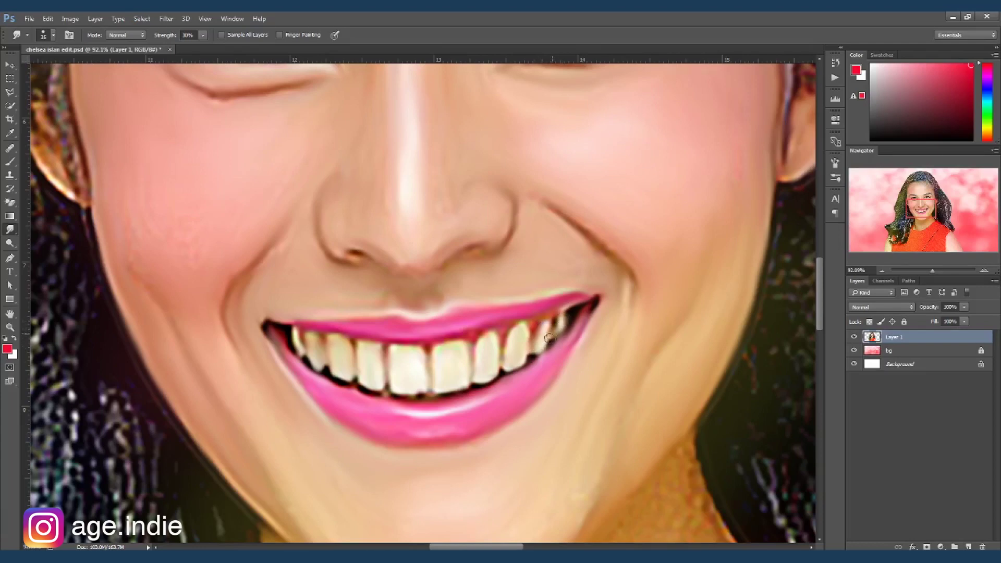
pyautogui.press('o')
pyautogui.moveTo(539, 334)
pyautogui.mouseDown()
pyautogui.moveTo(545, 350)
pyautogui.moveTo(524, 336)
pyautogui.moveTo(515, 360)
pyautogui.moveTo(491, 365)
pyautogui.mouseUp()
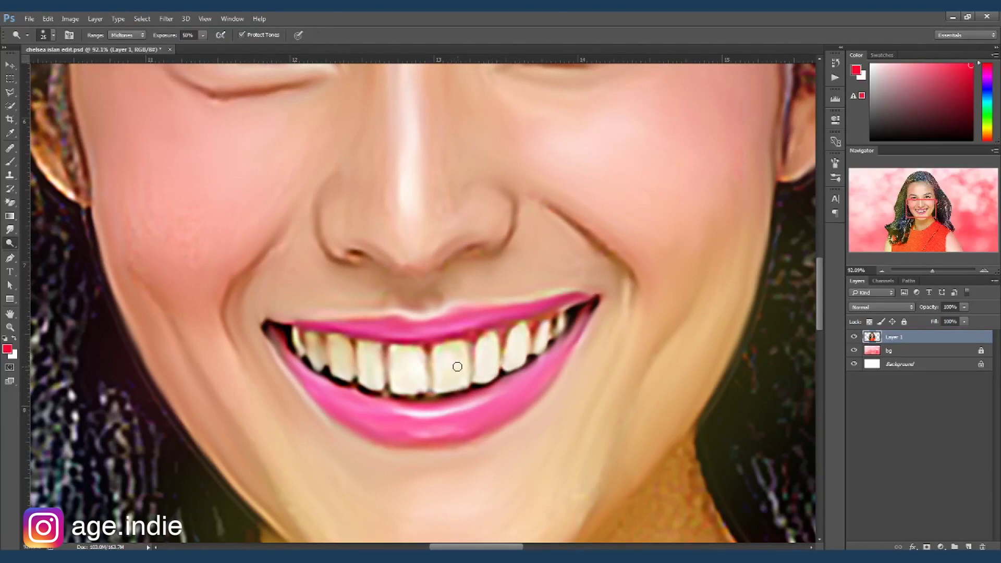
# Reset colours to default and dodge the front tooth and its neighbour brighter
pyautogui.press('d')
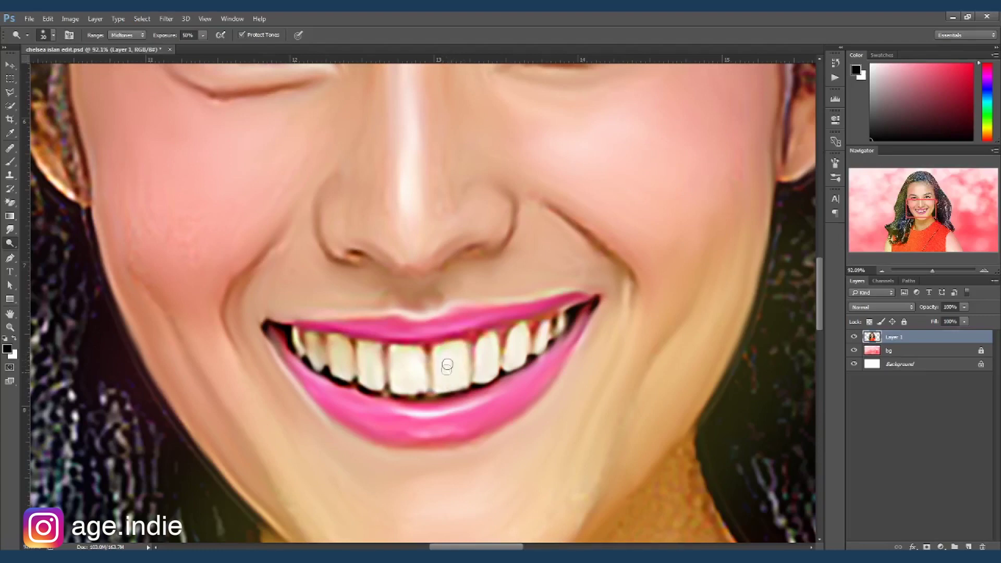
pyautogui.moveTo(379, 360)
pyautogui.mouseDown()
pyautogui.moveTo(340, 347)
pyautogui.moveTo(313, 355)
pyautogui.moveTo(303, 339)
pyautogui.moveTo(321, 347)
pyautogui.mouseUp()
pyautogui.press('b')
pyautogui.press('[')
pyautogui.press('[')
pyautogui.press('[')
pyautogui.press('o')
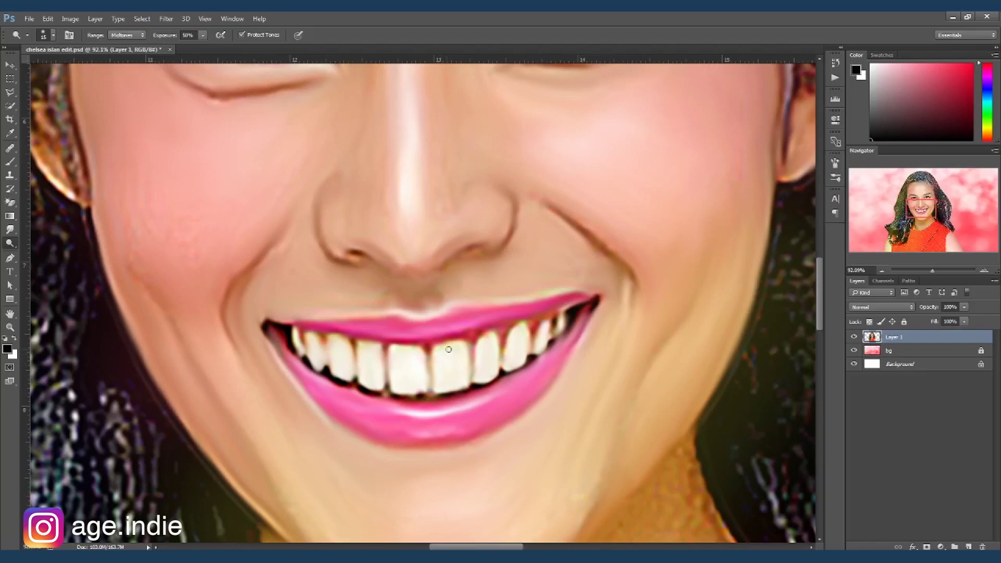
# Set Dodge exposure to 100 and lighten the skin under the left eye
pyautogui.write('100')
pyautogui.scroll(-2, 537, 181)
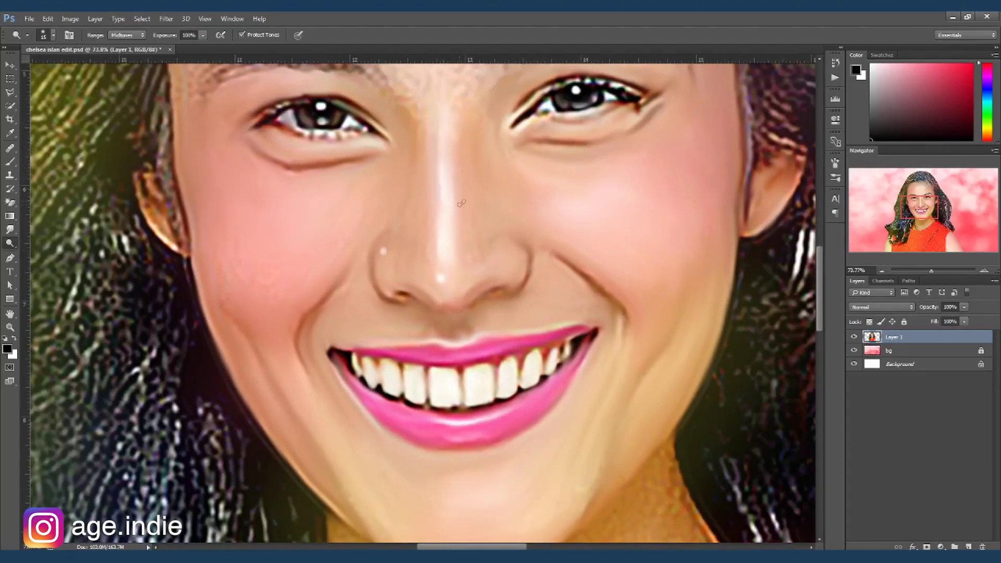
pyautogui.click(189, 35)
pyautogui.moveTo(542, 126); pyautogui.dragTo(601, 115)
pyautogui.moveTo(324, 140); pyautogui.dragTo(284, 140)
pyautogui.scroll(-3, 621, 261)
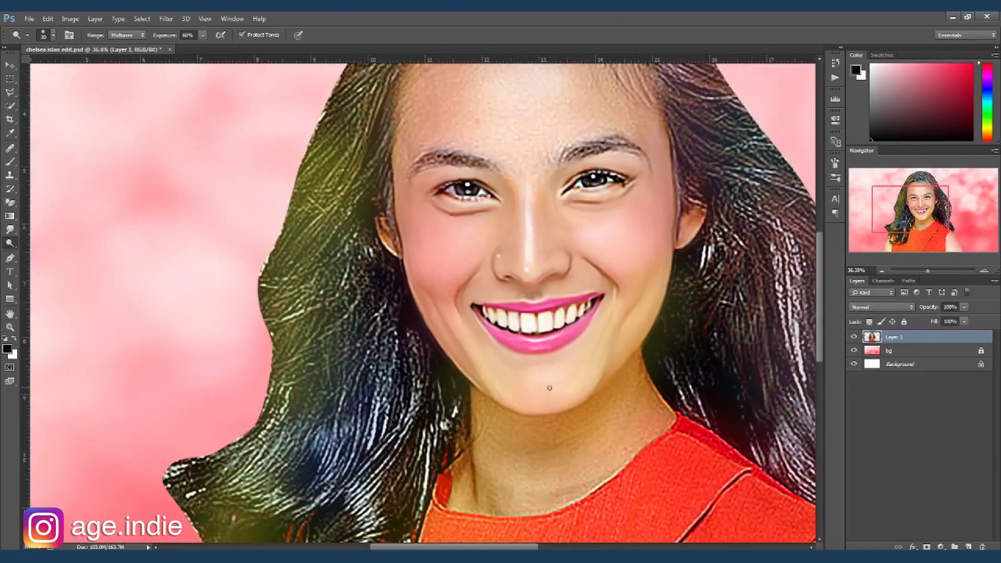
pyautogui.press('r')
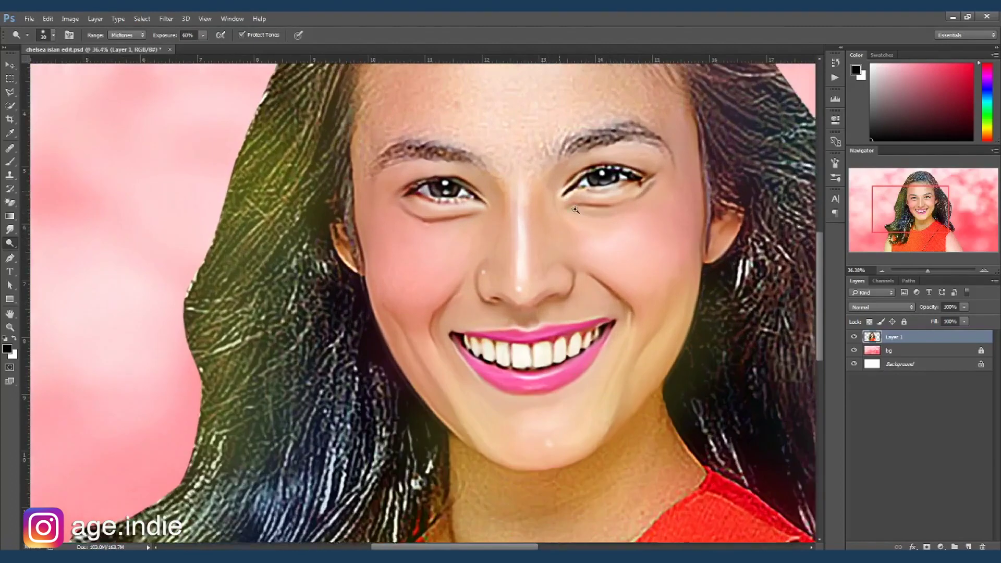
pyautogui.scroll(2, 626, 260)
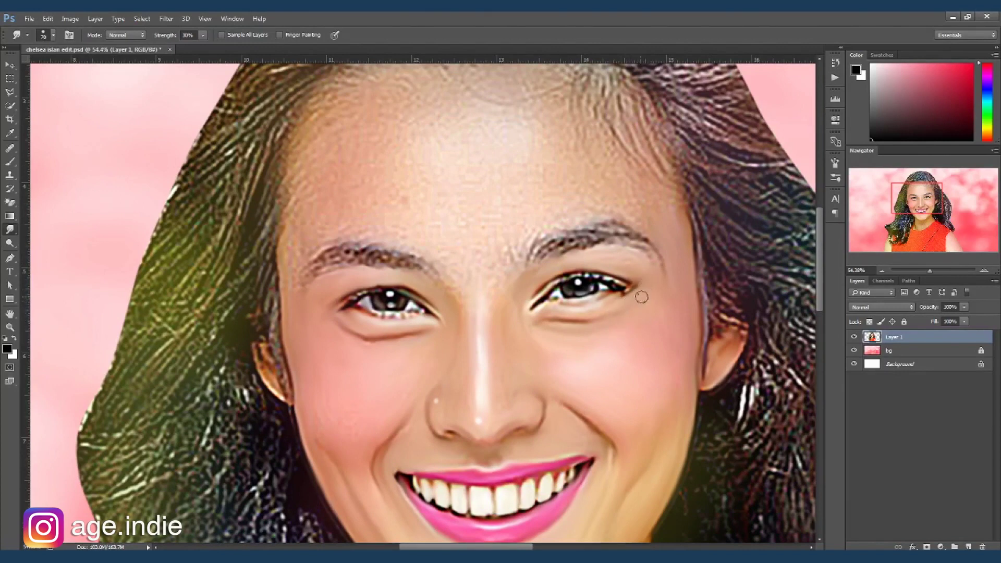
# Smudge the skin under the eye, the forehead and the hair at the right temple
pyautogui.moveTo(354, 335); pyautogui.dragTo(348, 321)
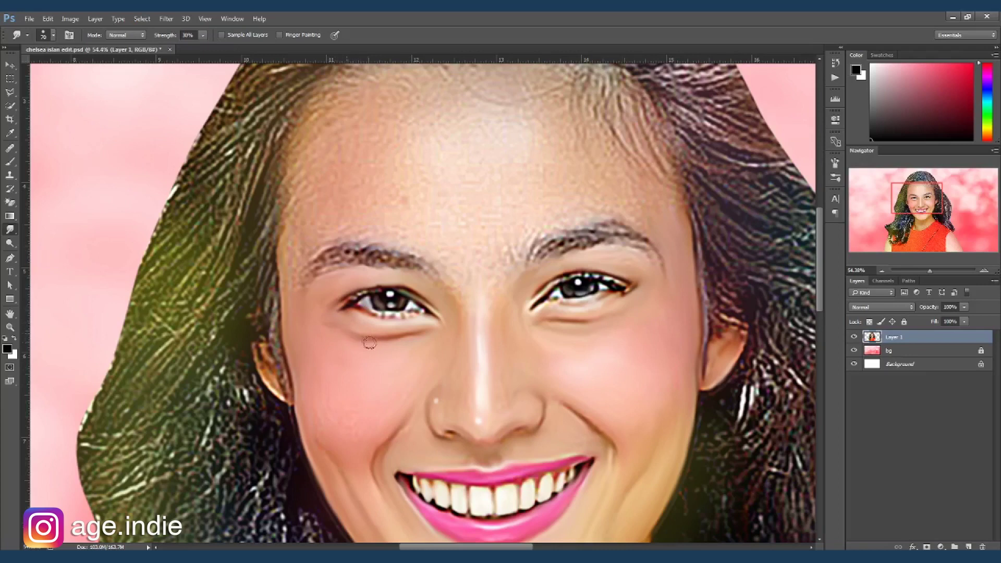
pyautogui.press(']')
pyautogui.press(']')
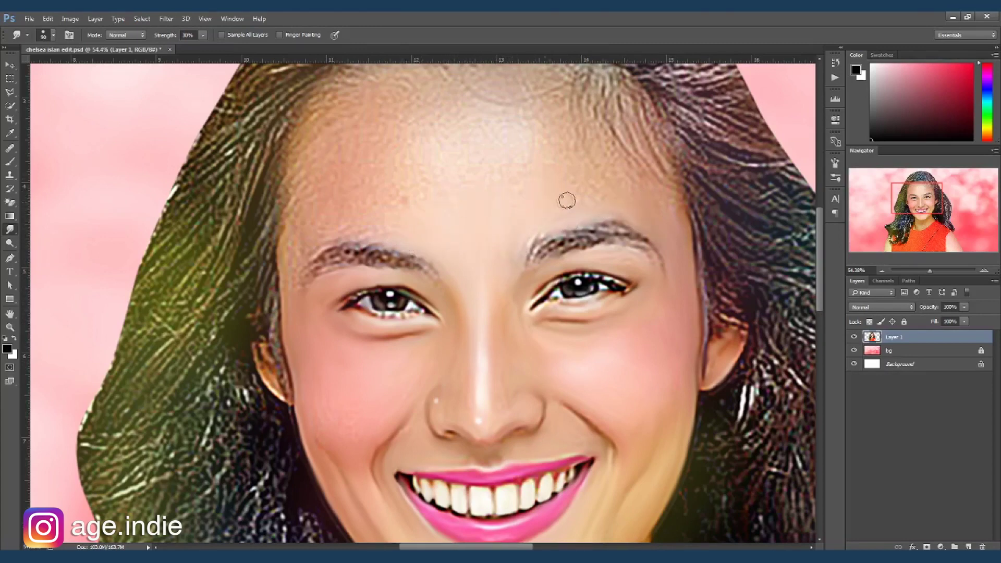
pyautogui.press(']')
pyautogui.press(']')
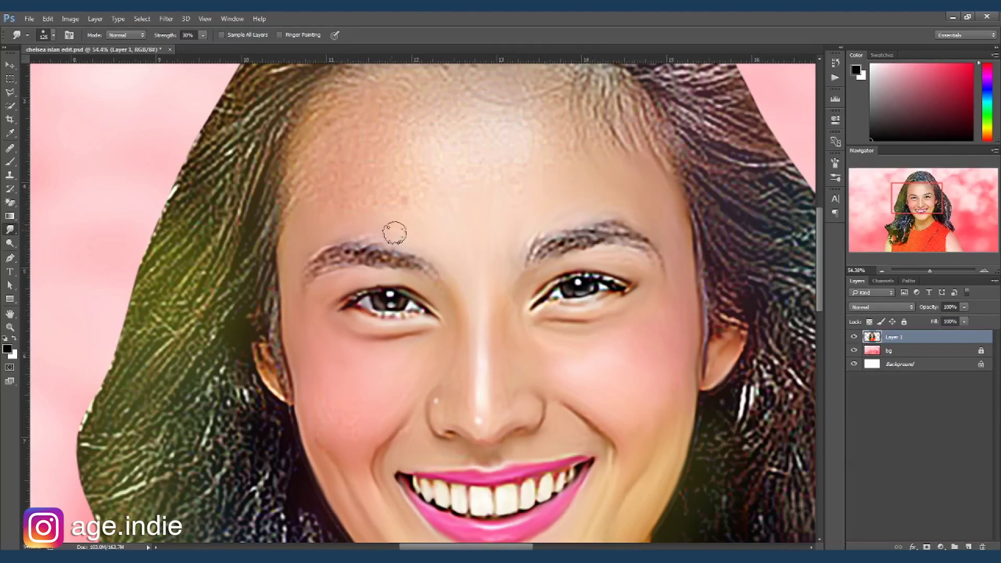
pyautogui.moveTo(373, 202)
pyautogui.mouseDown()
pyautogui.moveTo(380, 163)
pyautogui.moveTo(521, 152)
pyautogui.moveTo(441, 182)
pyautogui.mouseUp()
pyautogui.moveTo(617, 183)
pyautogui.mouseDown()
pyautogui.moveTo(625, 234)
pyautogui.moveTo(644, 151)
pyautogui.moveTo(665, 216)
pyautogui.moveTo(521, 154)
pyautogui.moveTo(548, 139)
pyautogui.moveTo(564, 151)
pyautogui.moveTo(458, 166)
pyautogui.moveTo(433, 149)
pyautogui.moveTo(320, 167)
pyautogui.moveTo(300, 256)
pyautogui.moveTo(338, 168)
pyautogui.mouseUp()
# Smooth the upper forehead with a large brush and blend the lower ear edge
pyautogui.press(']')
pyautogui.press(']')
pyautogui.press(']')
pyautogui.moveTo(406, 202)
pyautogui.mouseDown()
pyautogui.moveTo(451, 157)
pyautogui.moveTo(523, 152)
pyautogui.moveTo(552, 167)
pyautogui.moveTo(623, 176)
pyautogui.moveTo(594, 152)
pyautogui.moveTo(554, 145)
pyautogui.mouseUp()
pyautogui.moveTo(664, 224); pyautogui.dragTo(462, 148)
pyautogui.press('[')
pyautogui.press('[')
pyautogui.press('[')
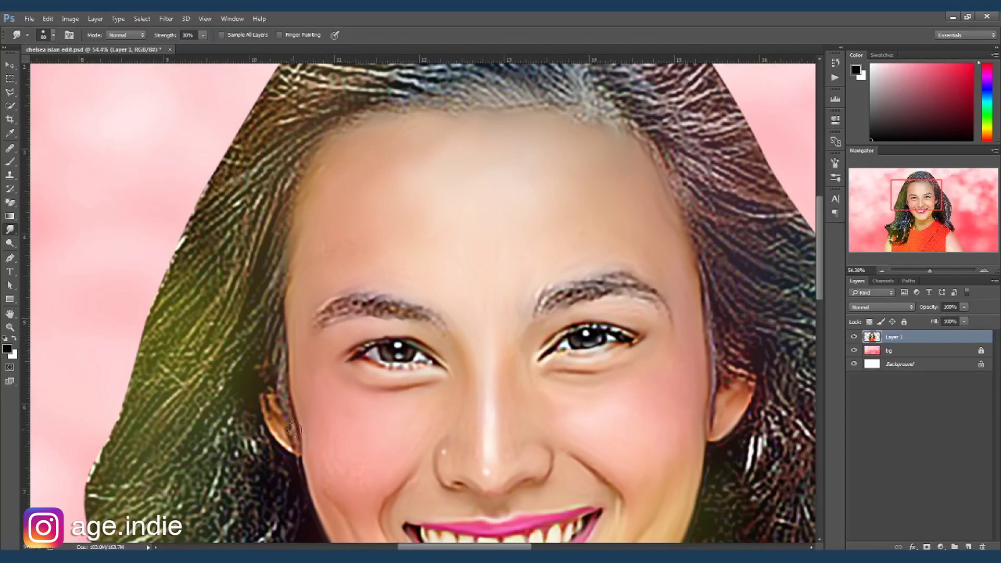
pyautogui.moveTo(276, 428); pyautogui.dragTo(279, 440)
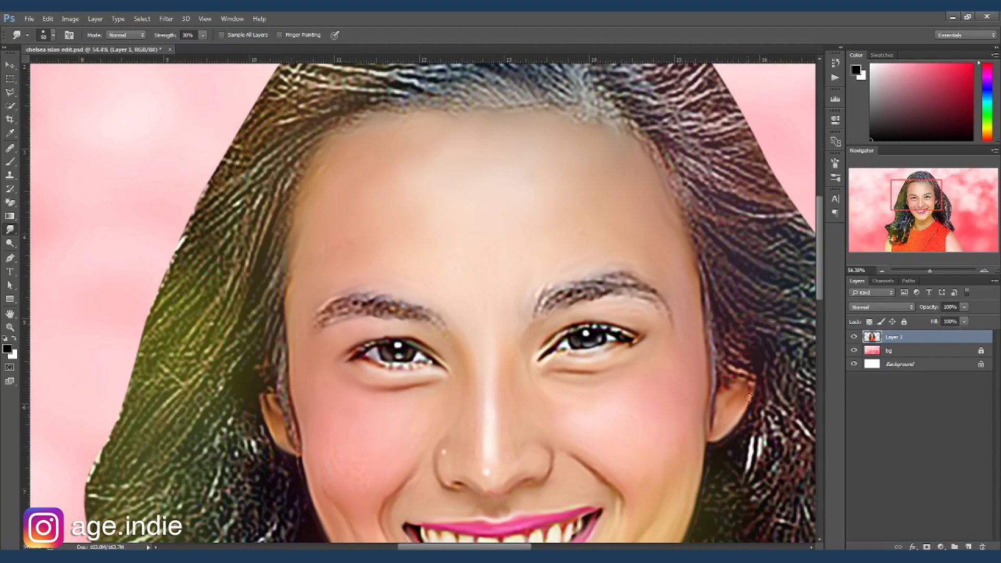
# Smooth the neck skin down to the collar and blend the hair edge beside the neck
pyautogui.scroll(-3, 658, 359)
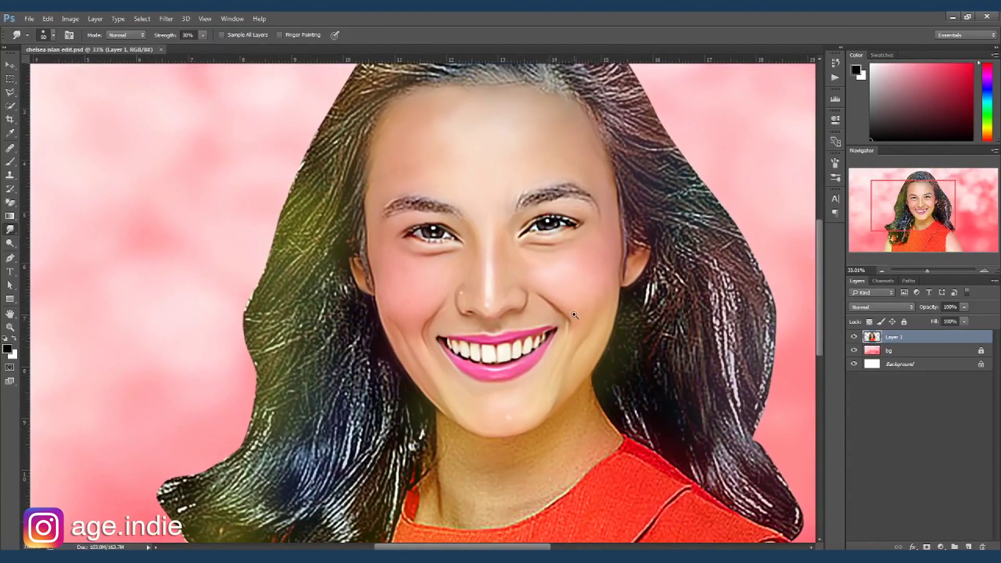
pyautogui.scroll(-1, 580, 320)
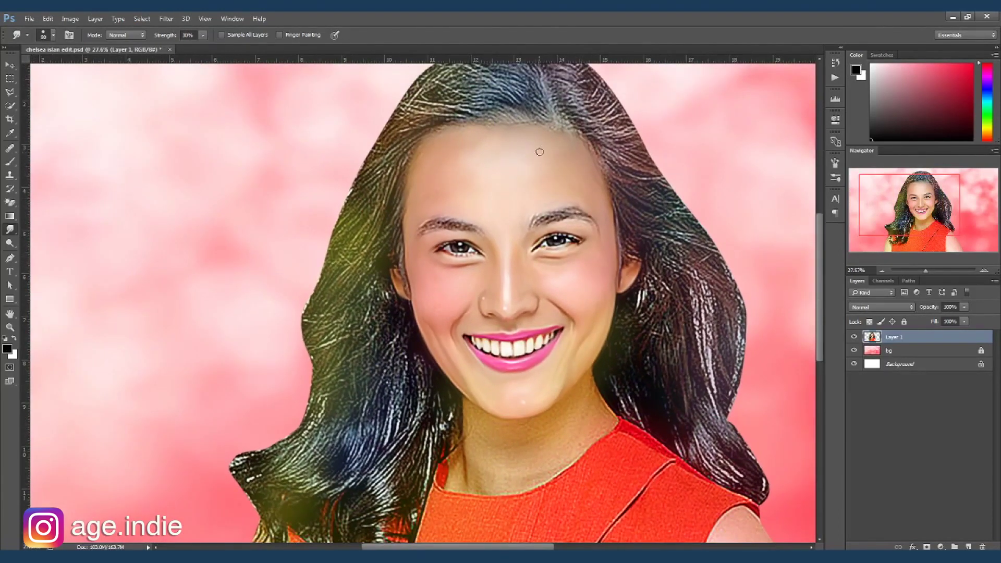
pyautogui.press(']')
pyautogui.press(']')
pyautogui.press(']')
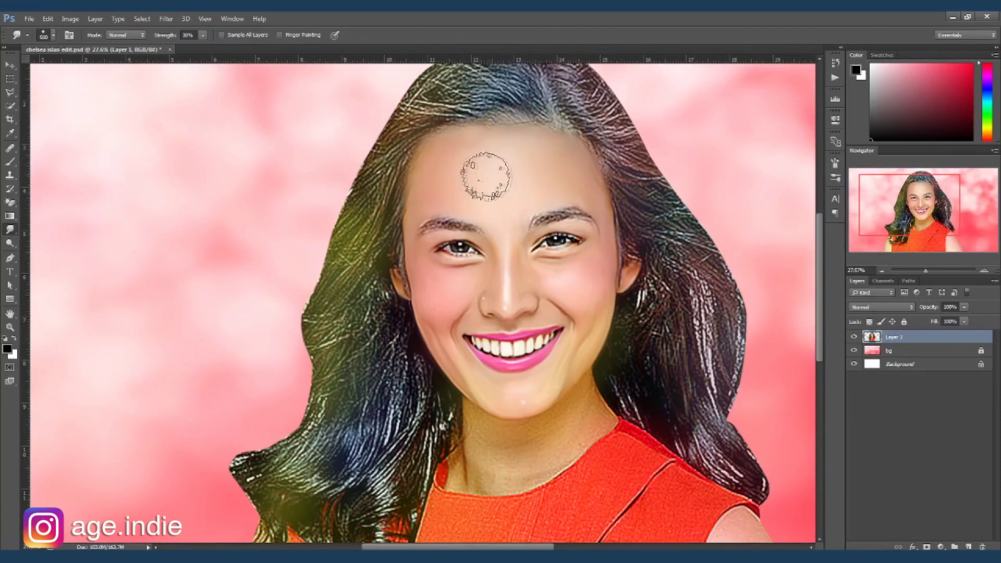
pyautogui.press('[')
pyautogui.press('[')
pyautogui.press('[')
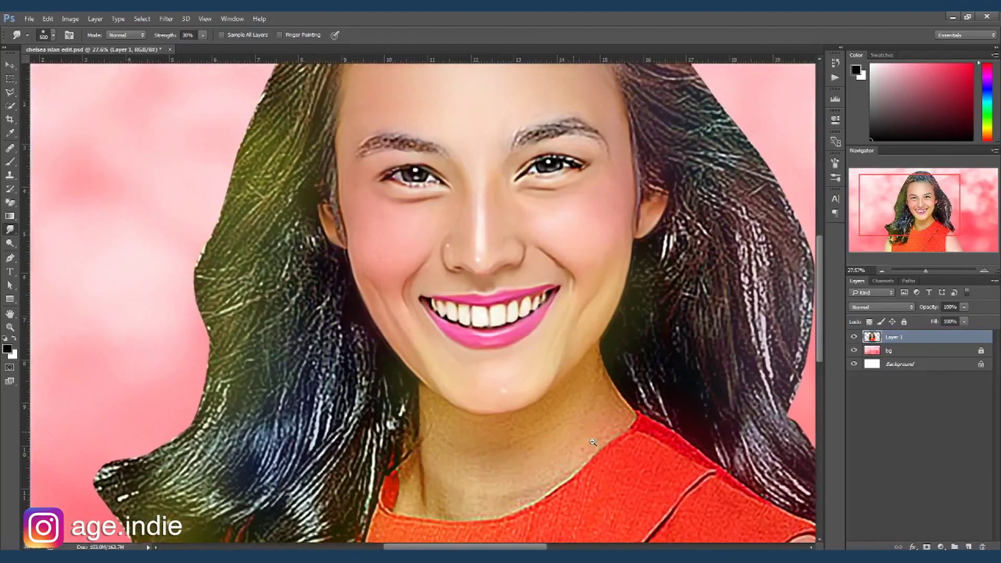
pyautogui.scroll(3, 605, 417)
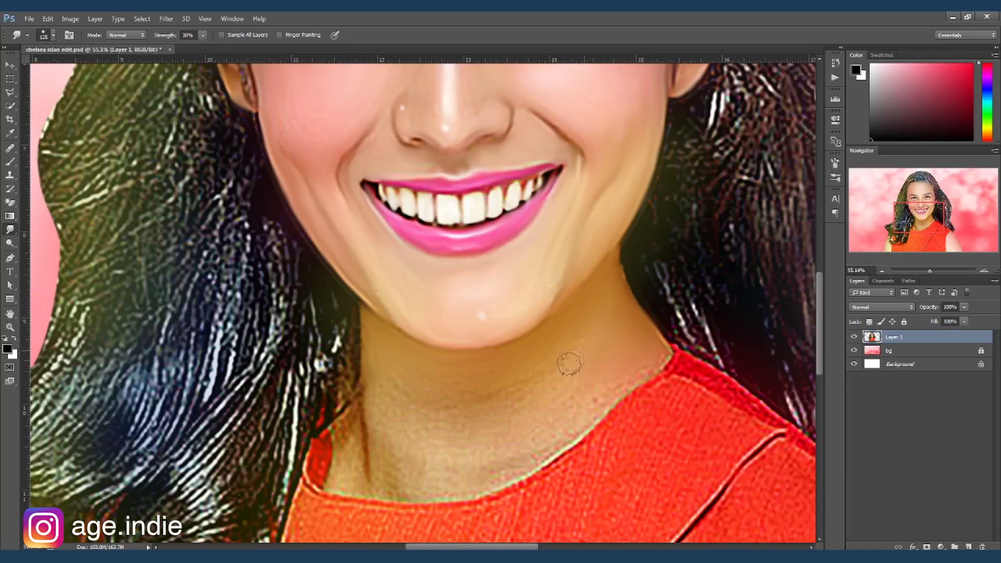
pyautogui.moveTo(490, 386)
pyautogui.mouseDown()
pyautogui.moveTo(461, 373)
pyautogui.moveTo(379, 403)
pyautogui.moveTo(386, 474)
pyautogui.moveTo(426, 490)
pyautogui.moveTo(456, 450)
pyautogui.moveTo(491, 441)
pyautogui.moveTo(516, 466)
pyautogui.moveTo(654, 360)
pyautogui.moveTo(659, 334)
pyautogui.mouseUp()
pyautogui.press('[')
pyautogui.moveTo(348, 423); pyautogui.dragTo(340, 476)
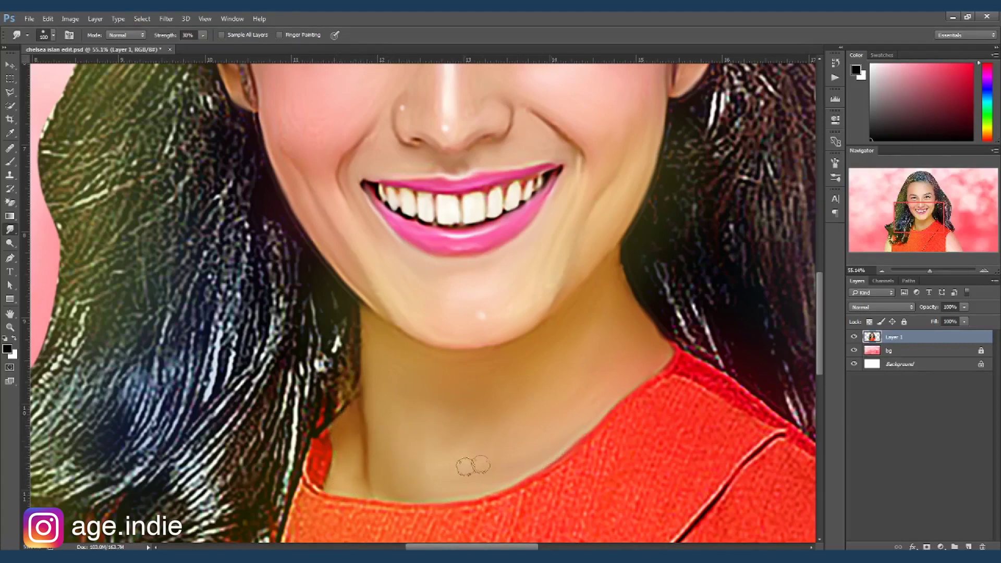
pyautogui.keyDown('alt'); pyautogui.scroll(-3, 475, 278); pyautogui.keyUp('alt')
pyautogui.keyDown('alt'); pyautogui.scroll(-2, 475, 278); pyautogui.keyUp('alt')
# Zoom in and smudge the right eye's upper and lower eyelid lines with a smaller brush
pyautogui.keyDown('alt'); pyautogui.scroll(-1, 441, 350); pyautogui.keyUp('alt')
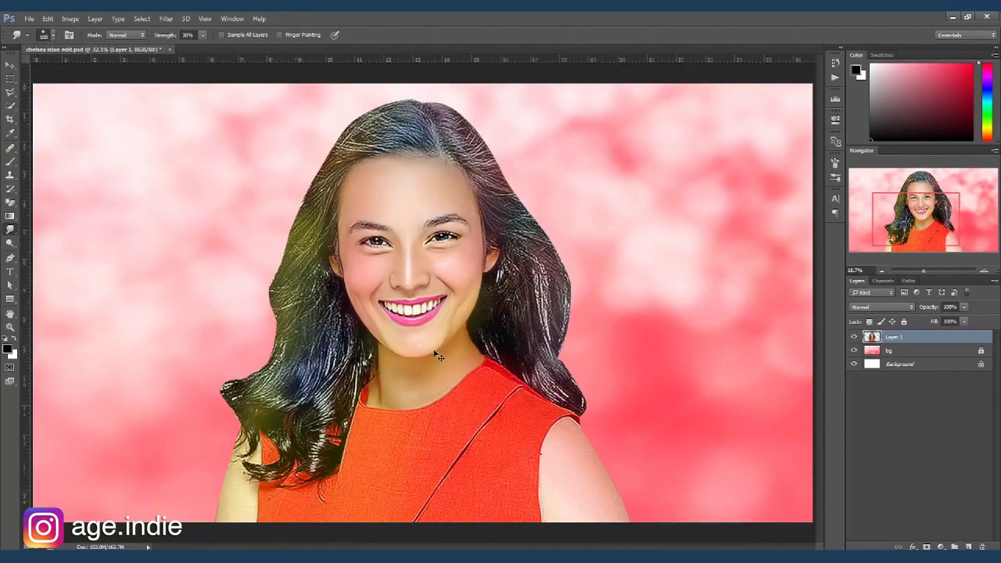
pyautogui.keyDown('alt'); pyautogui.scroll(2, 446, 349); pyautogui.keyUp('alt')
pyautogui.keyDown('alt'); pyautogui.scroll(3, 431, 201); pyautogui.keyUp('alt')
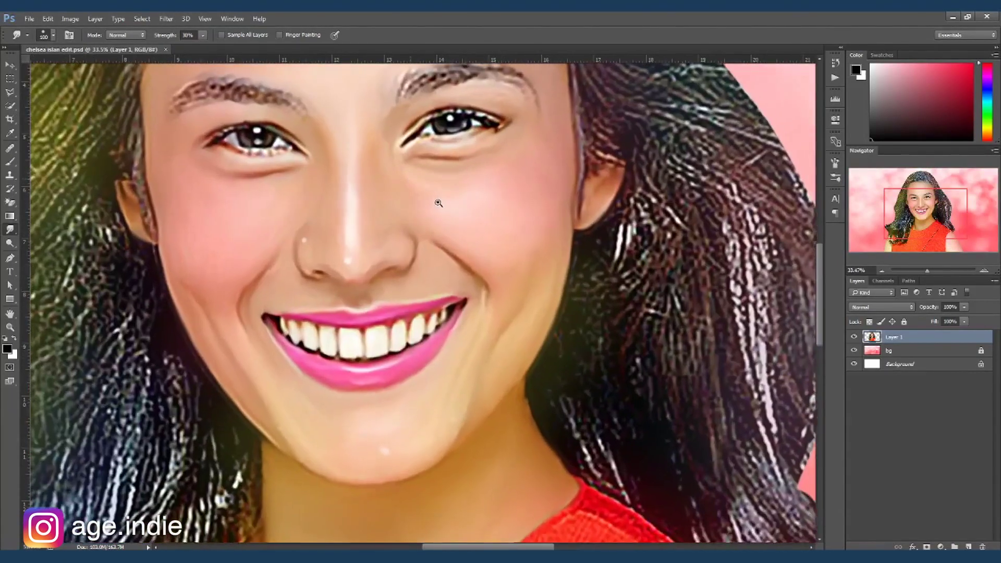
pyautogui.keyDown('alt'); pyautogui.scroll(2, 452, 208); pyautogui.keyUp('alt')
pyautogui.keyDown('alt'); pyautogui.scroll(1, 452, 190); pyautogui.keyUp('alt')
pyautogui.keyDown('alt'); pyautogui.scroll(2, 451, 190); pyautogui.keyUp('alt')
pyautogui.press('[')
pyautogui.press('[')
pyautogui.press('[')
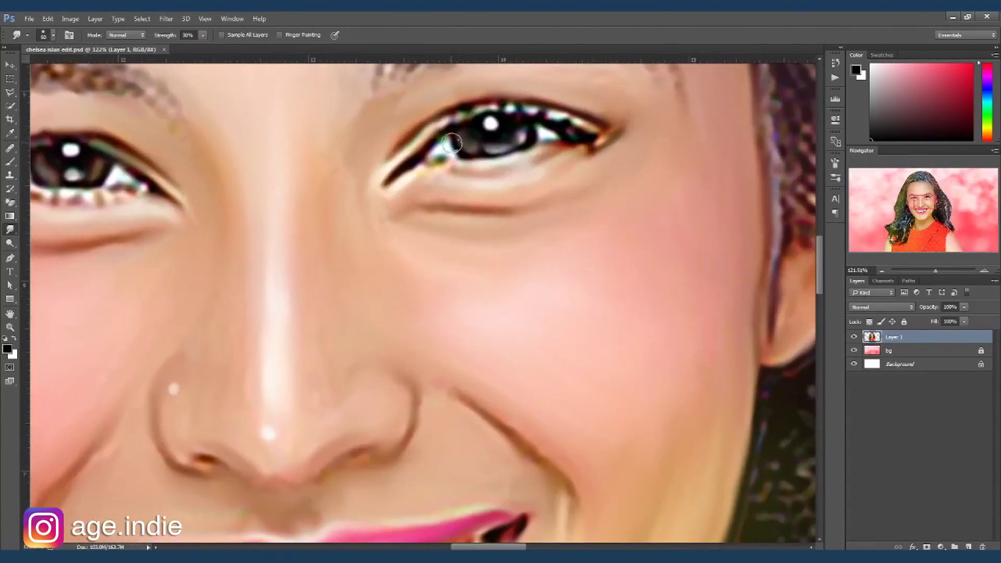
pyautogui.moveTo(400, 170)
pyautogui.mouseDown()
pyautogui.moveTo(437, 137)
pyautogui.moveTo(509, 110)
pyautogui.moveTo(548, 119)
pyautogui.mouseUp()
pyautogui.moveTo(464, 165); pyautogui.dragTo(430, 174)
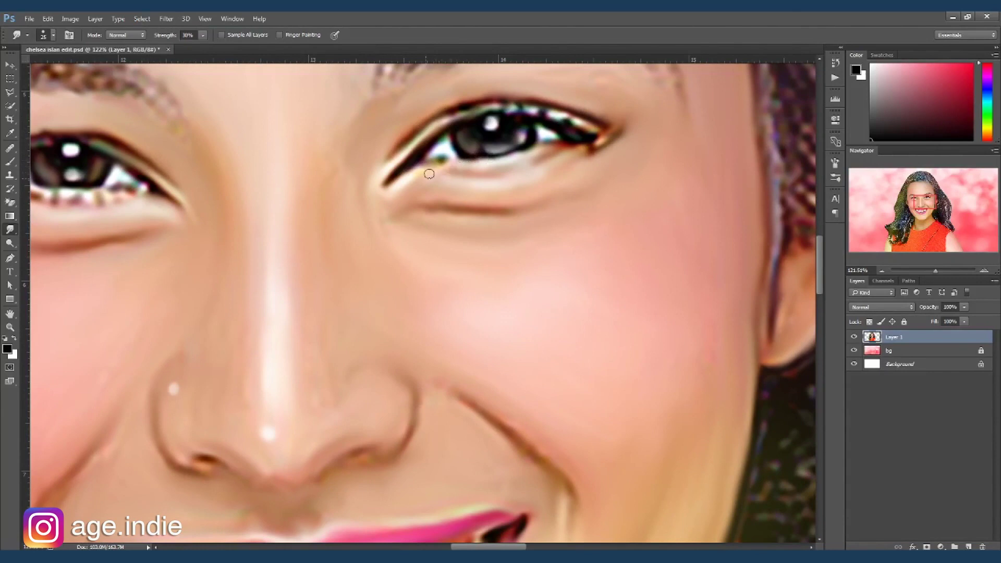
pyautogui.scroll(-2, 425, 207)
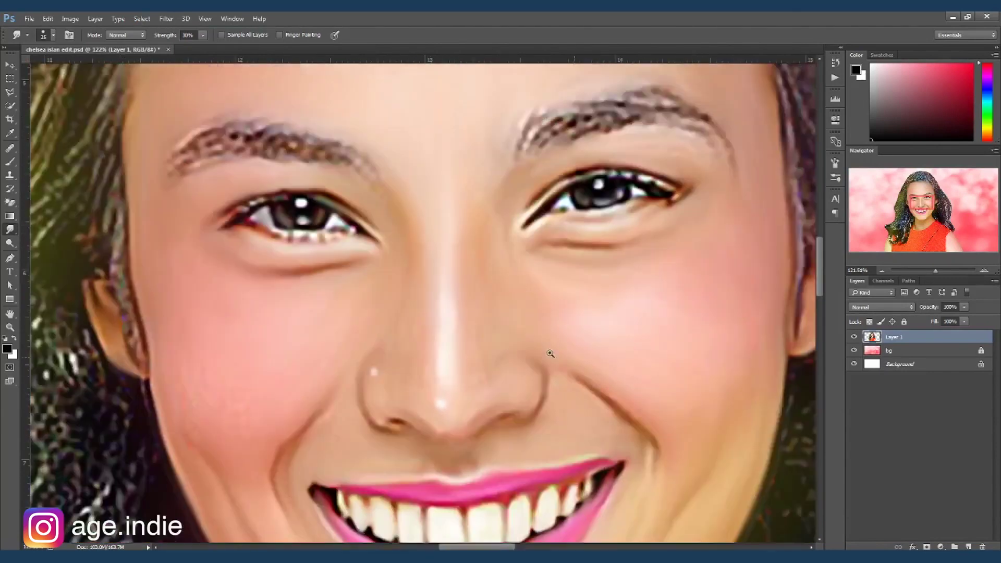
pyautogui.scroll(-3, 548, 353)
pyautogui.scroll(-3, 485, 282)
pyautogui.scroll(1, 485, 282)
pyautogui.scroll(1, 522, 313)
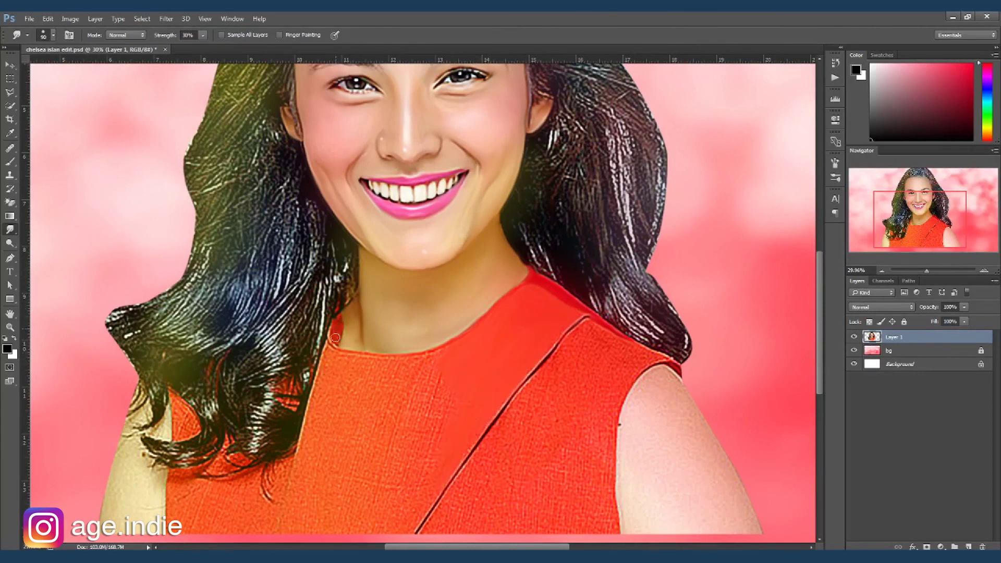
# Smooth the dress fabric just below the neckline and save the file
pyautogui.scroll(-1, 383, 386)
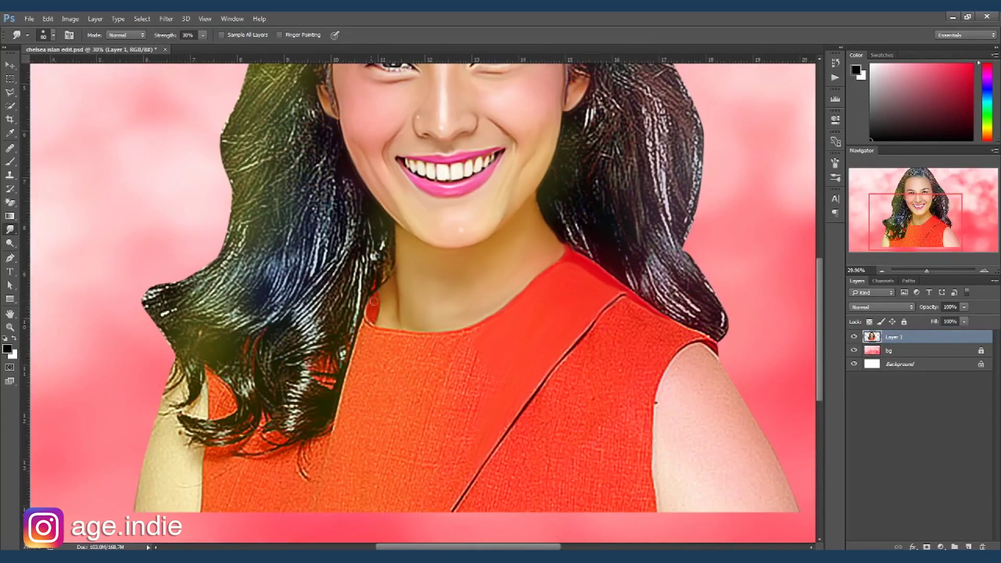
pyautogui.moveTo(403, 342)
pyautogui.mouseDown()
pyautogui.moveTo(487, 327)
pyautogui.moveTo(367, 376)
pyautogui.moveTo(343, 454)
pyautogui.moveTo(425, 389)
pyautogui.moveTo(358, 510)
pyautogui.moveTo(437, 483)
pyautogui.moveTo(425, 518)
pyautogui.moveTo(411, 476)
pyautogui.mouseUp()
pyautogui.press(']')
pyautogui.press(']')
pyautogui.hotkey('ctrl', 's')
# Soften the diagonal dress seam and the fabric to its right
pyautogui.moveTo(621, 296)
pyautogui.mouseDown()
pyautogui.moveTo(527, 407)
pyautogui.moveTo(454, 521)
pyautogui.mouseUp()
pyautogui.moveTo(574, 334); pyautogui.dragTo(442, 542)
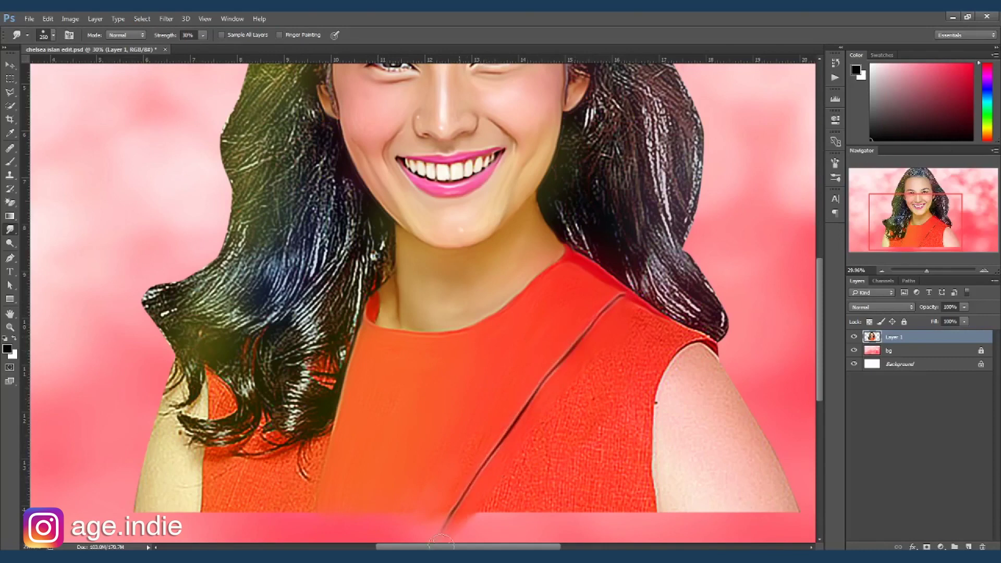
pyautogui.moveTo(590, 326)
pyautogui.mouseDown()
pyautogui.moveTo(516, 485)
pyautogui.moveTo(485, 516)
pyautogui.mouseUp()
pyautogui.moveTo(548, 378)
pyautogui.mouseDown()
pyautogui.moveTo(498, 448)
pyautogui.moveTo(570, 458)
pyautogui.moveTo(557, 462)
pyautogui.moveTo(646, 501)
pyautogui.mouseUp()
pyautogui.moveTo(652, 355); pyautogui.dragTo(642, 458)
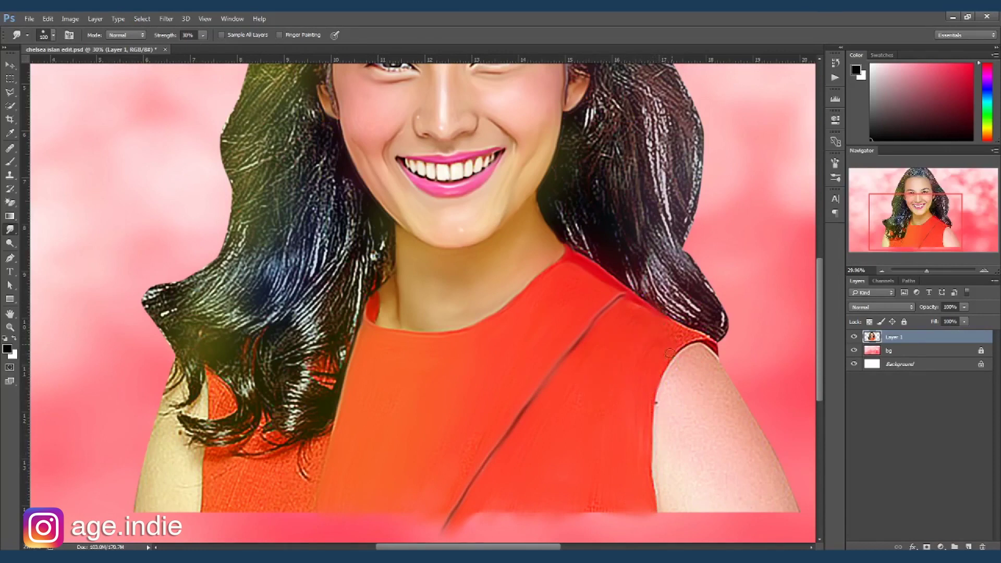
# Blend red dress colour into the hair gaps and smear the hair curls over the arm
pyautogui.moveTo(226, 404); pyautogui.dragTo(211, 388)
pyautogui.press(']')
pyautogui.press(']')
pyautogui.press(']')
pyautogui.moveTo(336, 349); pyautogui.dragTo(323, 388)
pyautogui.moveTo(272, 439)
pyautogui.mouseDown()
pyautogui.moveTo(219, 464)
pyautogui.moveTo(232, 501)
pyautogui.moveTo(302, 454)
pyautogui.moveTo(271, 489)
pyautogui.mouseUp()
pyautogui.moveTo(214, 383); pyautogui.dragTo(185, 417)
pyautogui.moveTo(172, 378)
pyautogui.mouseDown()
pyautogui.moveTo(177, 420)
pyautogui.moveTo(159, 466)
pyautogui.moveTo(195, 508)
pyautogui.mouseUp()
pyautogui.moveTo(191, 412); pyautogui.dragTo(178, 446)
pyautogui.moveTo(193, 404); pyautogui.dragTo(174, 420)
# Smooth the shoulder skin texture and round off its contour near the dress
pyautogui.moveTo(664, 399)
pyautogui.mouseDown()
pyautogui.moveTo(694, 505)
pyautogui.moveTo(693, 480)
pyautogui.mouseUp()
pyautogui.press(']')
pyautogui.press(']')
pyautogui.press(']')
pyautogui.moveTo(686, 418)
pyautogui.mouseDown()
pyautogui.moveTo(702, 358)
pyautogui.moveTo(716, 447)
pyautogui.mouseUp()
pyautogui.moveTo(677, 391); pyautogui.dragTo(705, 417)
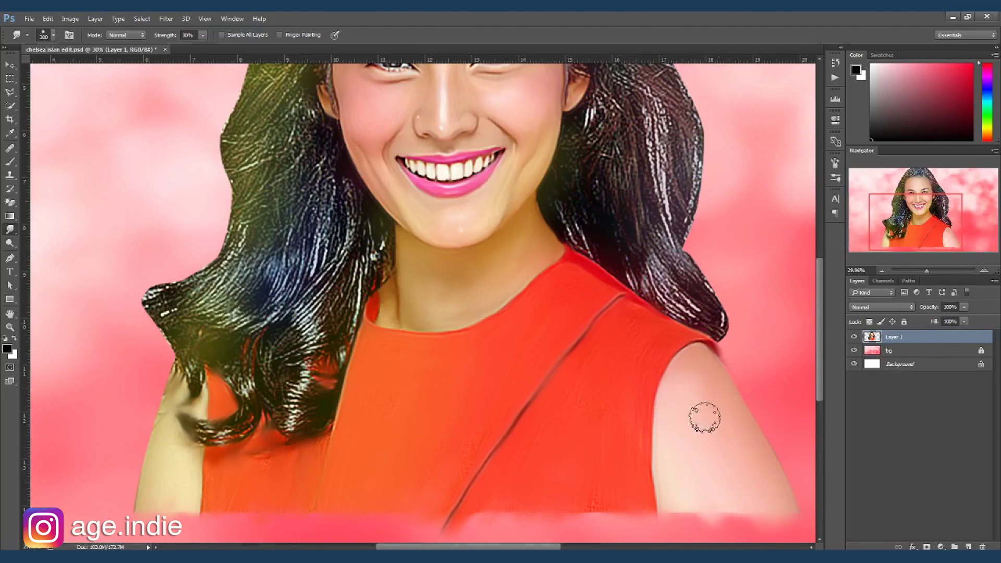
pyautogui.scroll(-4, 706, 417)
pyautogui.hotkey('ctrl', '-')
pyautogui.hotkey('ctrl', '-')
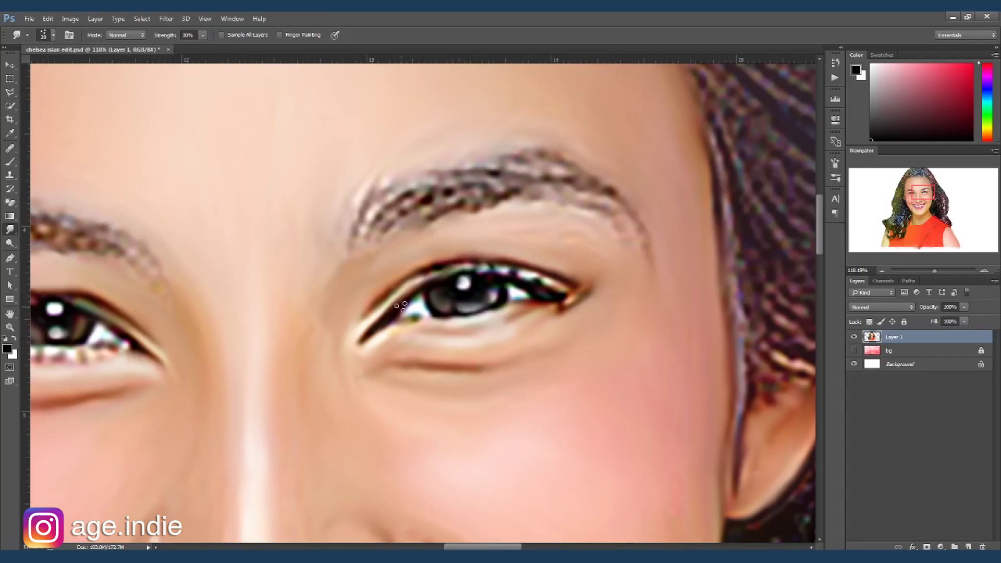
# Smudge the lashes along the upper eyelid and adjust the smudge strength
pyautogui.press(']')
pyautogui.moveTo(472, 271)
pyautogui.mouseDown()
pyautogui.moveTo(466, 253)
pyautogui.moveTo(532, 258)
pyautogui.mouseUp()
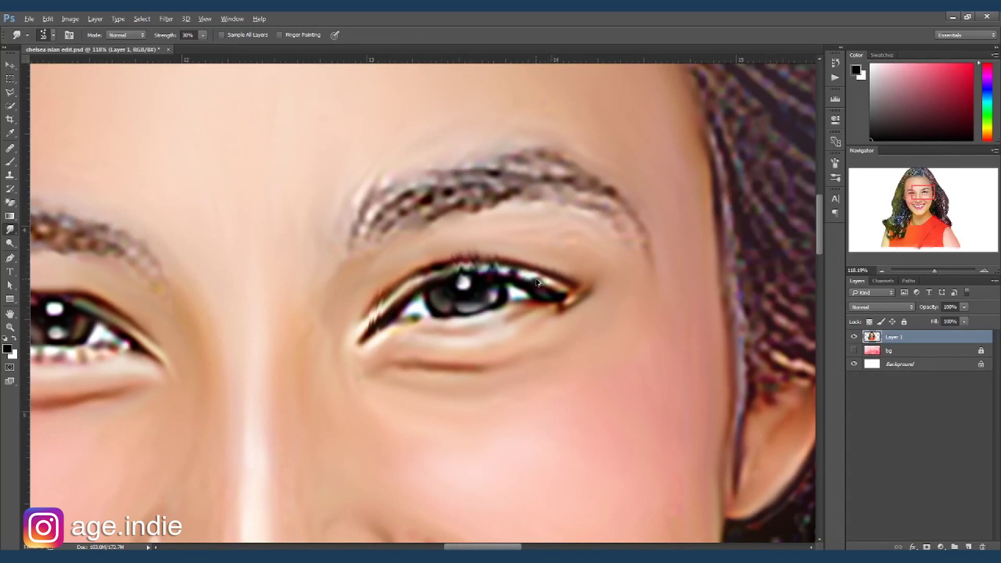
pyautogui.write('50')
pyautogui.press('Return')
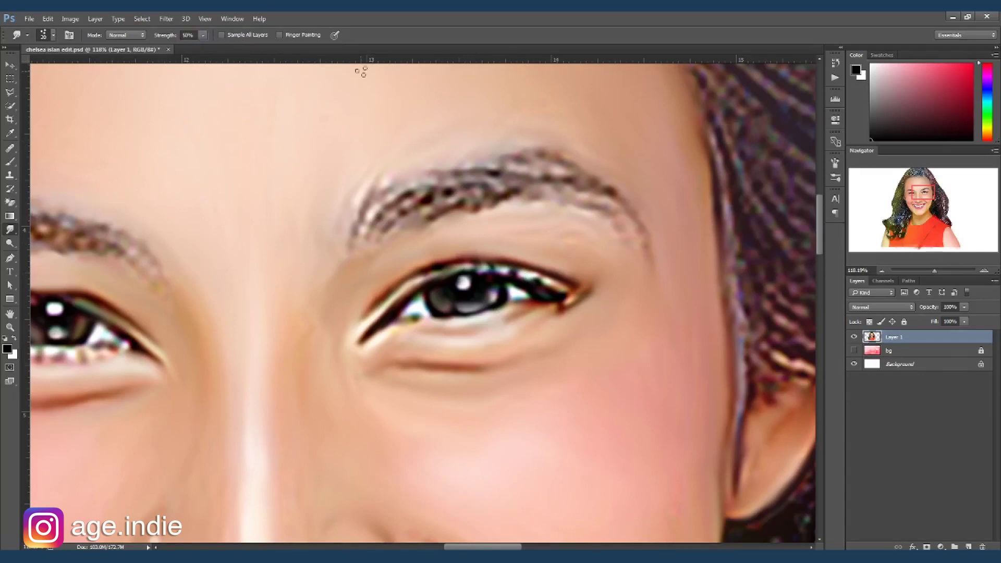
# Streak the right eyebrow into upward hair-like strands from inner end to tail
pyautogui.moveTo(359, 225)
pyautogui.mouseDown()
pyautogui.moveTo(365, 203)
pyautogui.moveTo(441, 160)
pyautogui.mouseUp()
pyautogui.moveTo(433, 198)
pyautogui.mouseDown()
pyautogui.moveTo(456, 163)
pyautogui.moveTo(480, 168)
pyautogui.moveTo(513, 149)
pyautogui.mouseUp()
pyautogui.moveTo(491, 193); pyautogui.dragTo(522, 138)
pyautogui.moveTo(443, 214); pyautogui.dragTo(435, 177)
pyautogui.moveTo(386, 243); pyautogui.dragTo(420, 178)
pyautogui.moveTo(493, 195)
pyautogui.mouseDown()
pyautogui.moveTo(530, 154)
pyautogui.moveTo(563, 156)
pyautogui.moveTo(592, 169)
pyautogui.moveTo(628, 219)
pyautogui.mouseUp()
# Paint dark hair strokes along the right eyebrow with a soft round brush at 50% opacity
pyautogui.press('b')
pyautogui.click(53, 38)
pyautogui.scroll(-5, 78, 261)
pyautogui.scroll(5, 78, 261)
pyautogui.click(52, 140)
pyautogui.click(383, 201)
pyautogui.moveTo(372, 203)
pyautogui.mouseDown()
pyautogui.moveTo(361, 235)
pyautogui.moveTo(374, 189)
pyautogui.mouseUp()
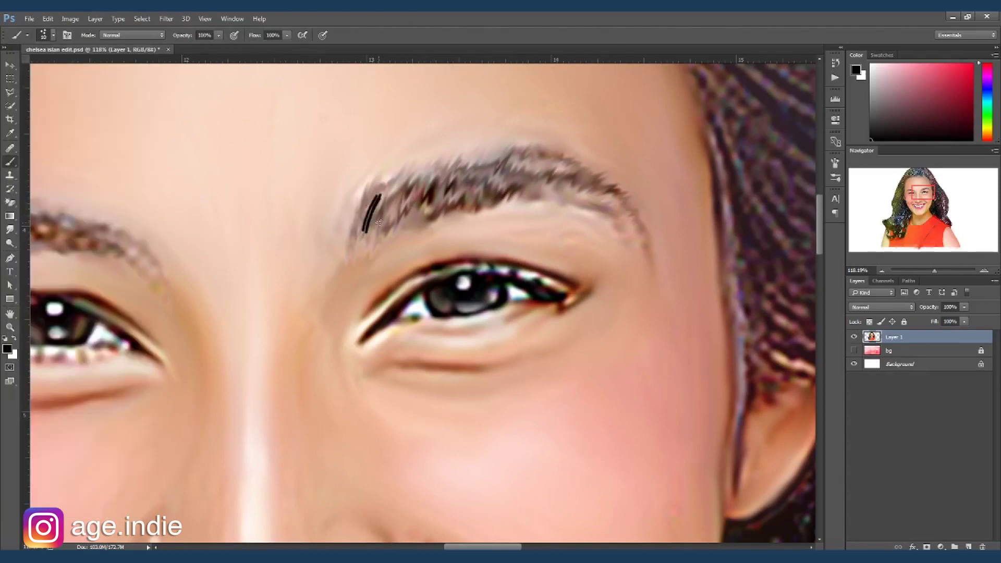
pyautogui.moveTo(219, 35); pyautogui.dragTo(197, 57)
pyautogui.moveTo(379, 213)
pyautogui.mouseDown()
pyautogui.moveTo(430, 183)
pyautogui.moveTo(505, 184)
pyautogui.moveTo(543, 172)
pyautogui.moveTo(633, 213)
pyautogui.mouseUp()
# Smudge the right eyebrow hairs upward into fine wisps and soften its inner end
pyautogui.press('r')
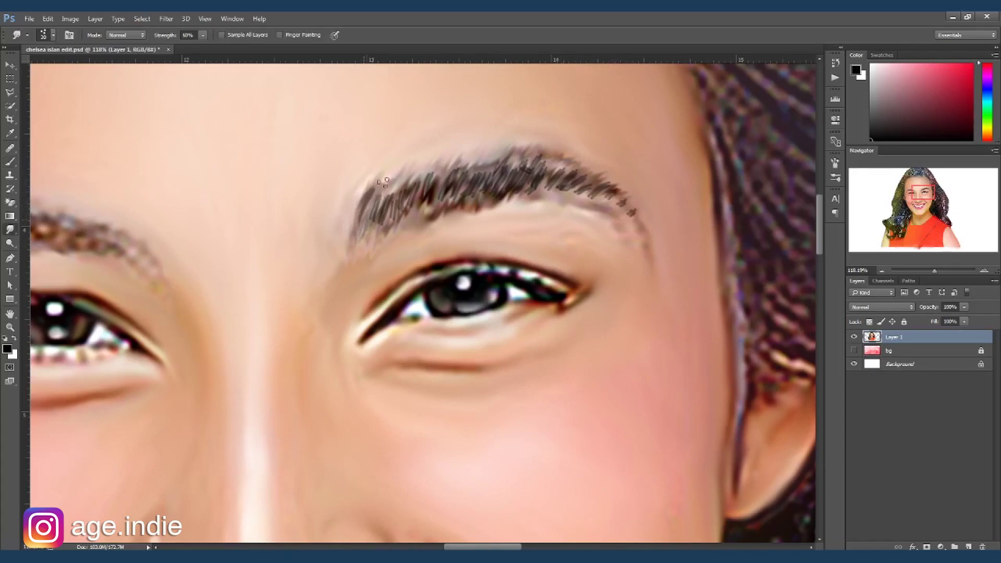
pyautogui.moveTo(371, 197); pyautogui.dragTo(407, 170)
pyautogui.moveTo(402, 206); pyautogui.dragTo(433, 182)
pyautogui.moveTo(433, 219)
pyautogui.mouseDown()
pyautogui.moveTo(469, 159)
pyautogui.moveTo(488, 181)
pyautogui.moveTo(509, 154)
pyautogui.mouseUp()
pyautogui.moveTo(504, 208)
pyautogui.mouseDown()
pyautogui.moveTo(540, 146)
pyautogui.moveTo(530, 166)
pyautogui.moveTo(566, 156)
pyautogui.mouseUp()
pyautogui.moveTo(553, 204)
pyautogui.mouseDown()
pyautogui.moveTo(546, 170)
pyautogui.moveTo(566, 160)
pyautogui.moveTo(598, 180)
pyautogui.moveTo(611, 218)
pyautogui.mouseUp()
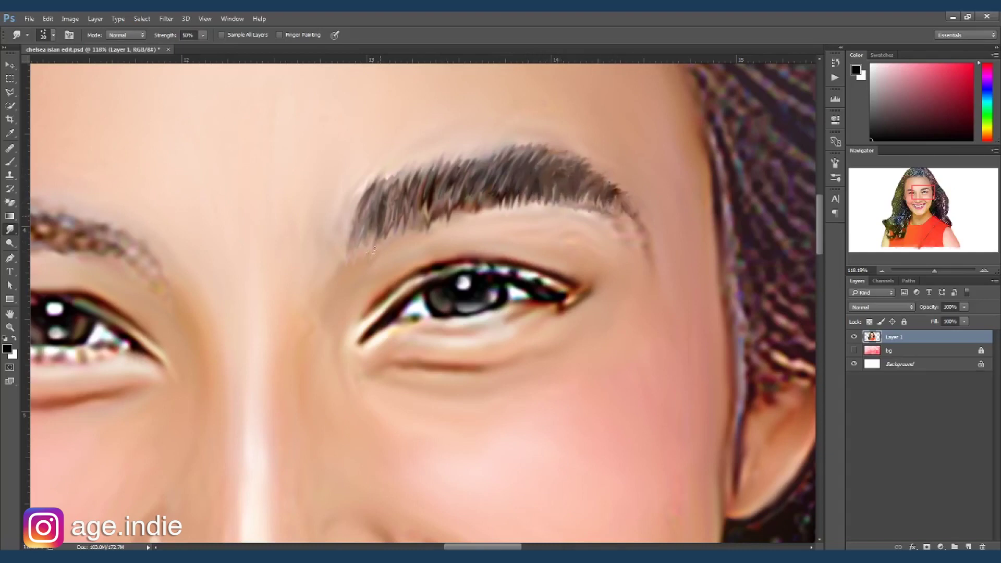
pyautogui.moveTo(348, 221); pyautogui.dragTo(355, 258)
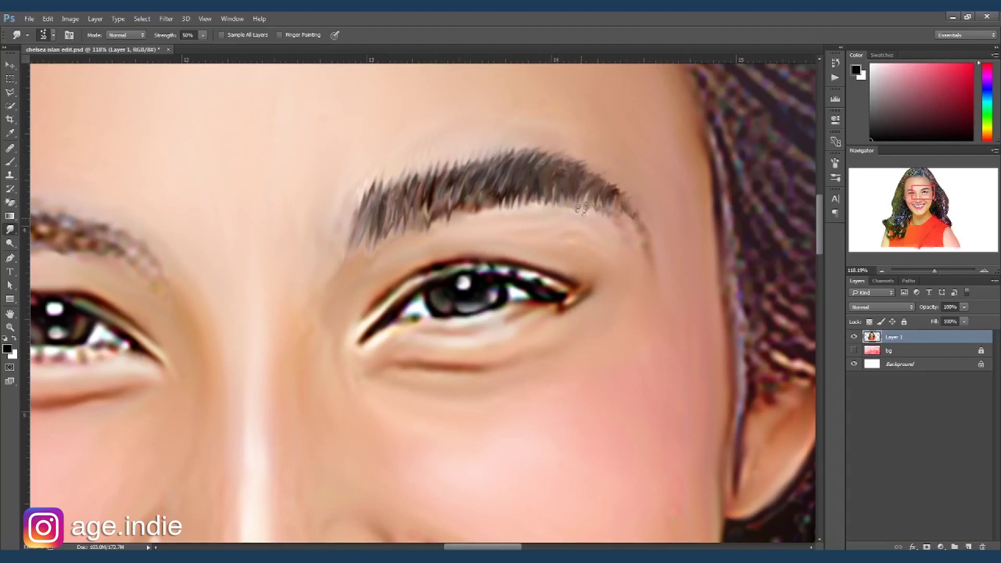
pyautogui.moveTo(373, 224); pyautogui.dragTo(356, 261)
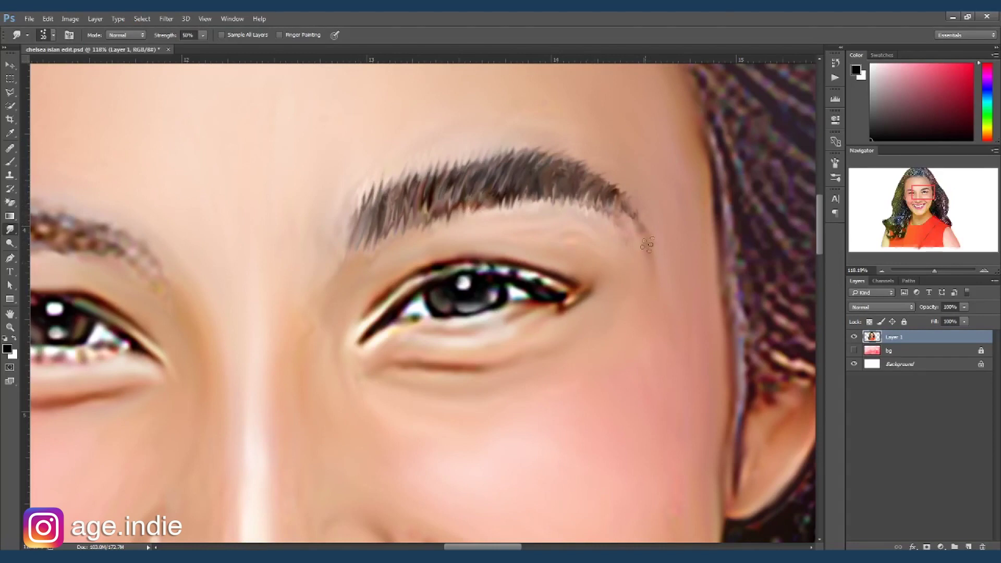
pyautogui.hscroll(-5, 555, 247)
pyautogui.hscroll(-4, 472, 319)
# Paint dark hair strokes along the left eyebrow with the Brush tool
pyautogui.press('b')
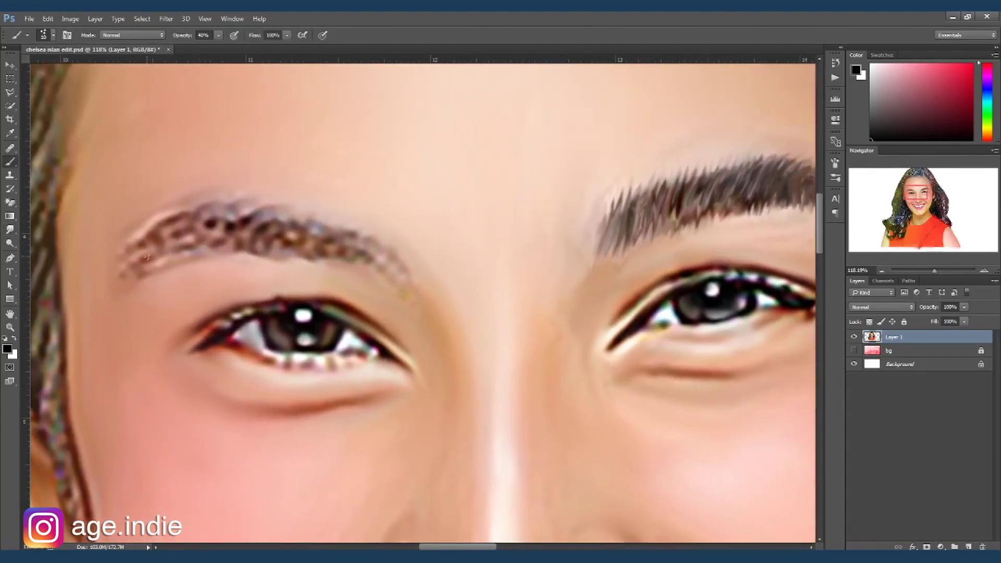
pyautogui.moveTo(344, 232)
pyautogui.mouseDown()
pyautogui.moveTo(386, 263)
pyautogui.moveTo(374, 254)
pyautogui.mouseUp()
pyautogui.moveTo(313, 224)
pyautogui.mouseDown()
pyautogui.moveTo(357, 254)
pyautogui.moveTo(264, 229)
pyautogui.moveTo(229, 230)
pyautogui.moveTo(182, 251)
pyautogui.moveTo(152, 239)
pyautogui.moveTo(248, 212)
pyautogui.moveTo(272, 241)
pyautogui.mouseUp()
# Smudge the left eyebrow's tail, inner hairs and top and bottom edges into feathered strands
pyautogui.press('r')
pyautogui.moveTo(380, 265)
pyautogui.mouseDown()
pyautogui.moveTo(316, 245)
pyautogui.moveTo(287, 220)
pyautogui.mouseUp()
pyautogui.moveTo(352, 244)
pyautogui.mouseDown()
pyautogui.moveTo(269, 212)
pyautogui.moveTo(303, 260)
pyautogui.moveTo(253, 263)
pyautogui.moveTo(213, 229)
pyautogui.moveTo(193, 263)
pyautogui.moveTo(143, 272)
pyautogui.moveTo(131, 284)
pyautogui.mouseUp()
pyautogui.moveTo(175, 237)
pyautogui.mouseDown()
pyautogui.moveTo(148, 269)
pyautogui.moveTo(188, 212)
pyautogui.moveTo(260, 197)
pyautogui.mouseUp()
pyautogui.moveTo(281, 229); pyautogui.dragTo(333, 216)
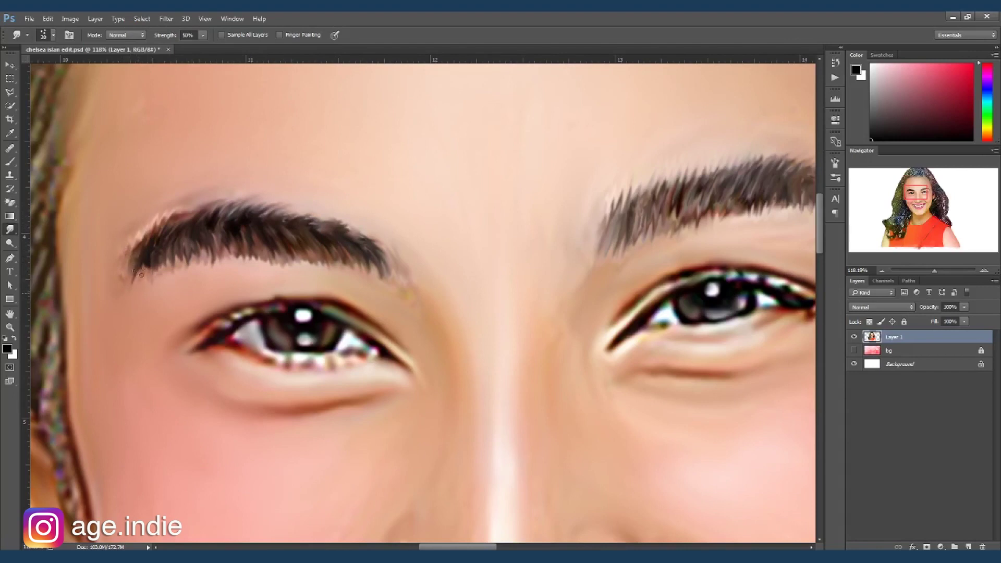
pyautogui.moveTo(162, 248)
pyautogui.mouseDown()
pyautogui.moveTo(188, 271)
pyautogui.moveTo(293, 269)
pyautogui.mouseUp()
pyautogui.scroll(-5, 409, 280)
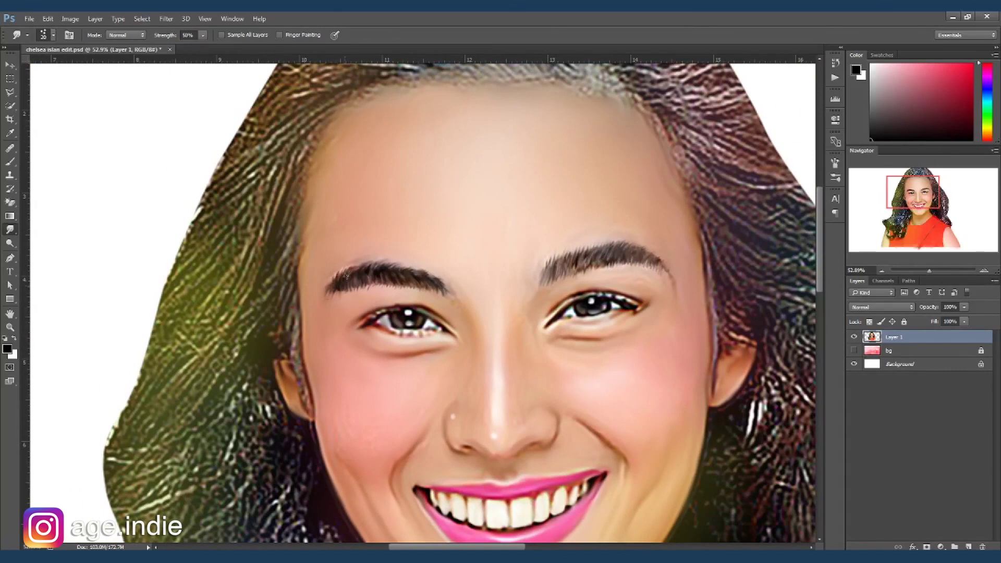
# Smudge a first hair strand on the right side of her face
pyautogui.press('b')
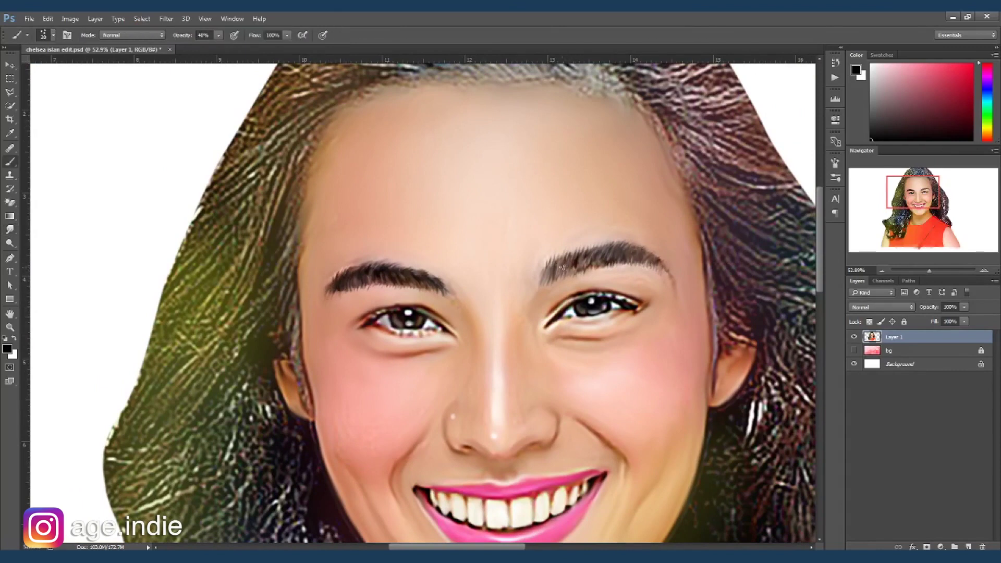
pyautogui.press('r')
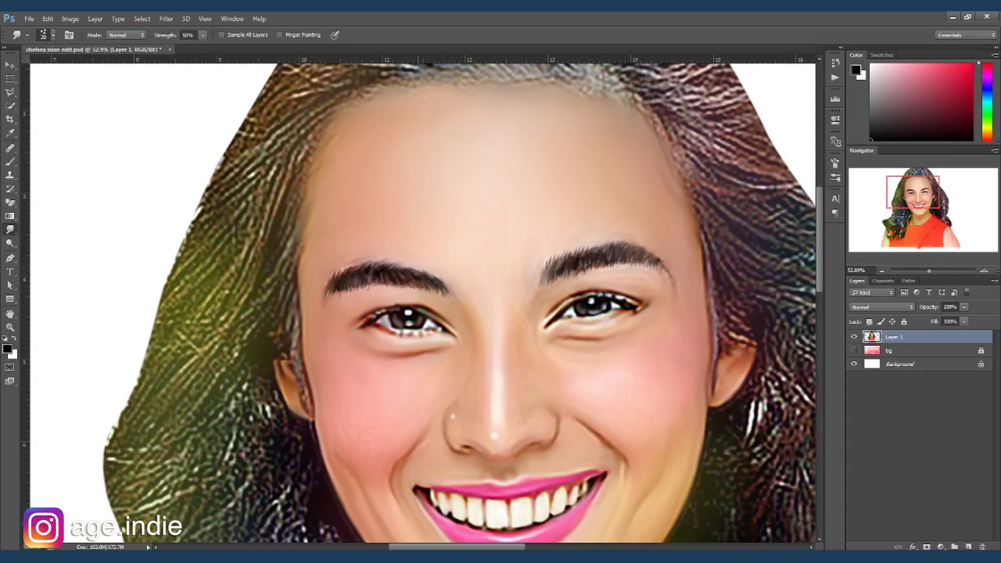
pyautogui.scroll(-3, 485, 312)
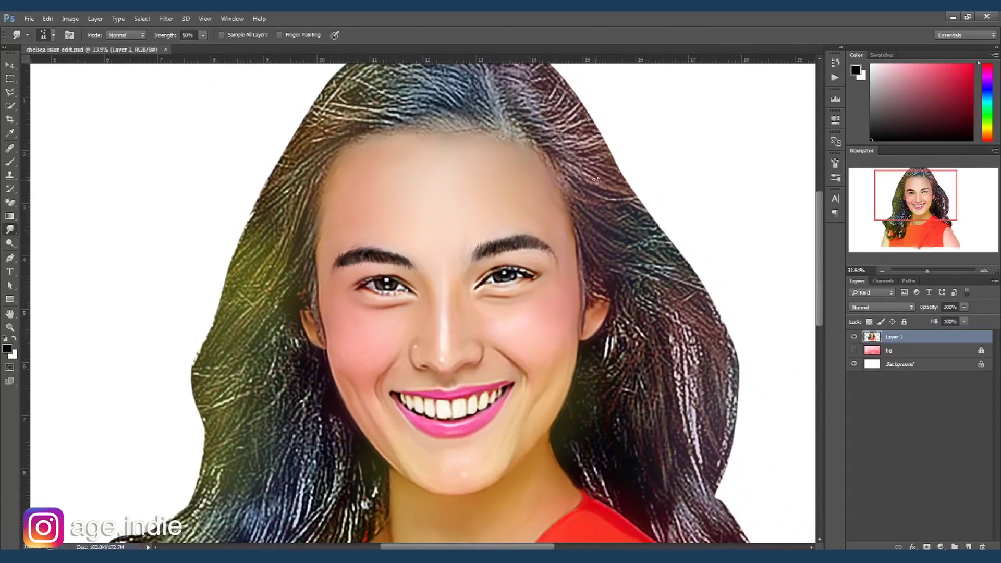
pyautogui.moveTo(574, 180)
pyautogui.mouseDown()
pyautogui.moveTo(642, 197)
pyautogui.moveTo(678, 256)
pyautogui.mouseUp()
# Hide the white Background layer and set Smudge strength to 100%
pyautogui.click(854, 364)
pyautogui.click(188, 35)
pyautogui.write('100')
# Smudge the hair right of the temple and along the hairline into long streaks
pyautogui.moveTo(615, 256); pyautogui.dragTo(688, 263)
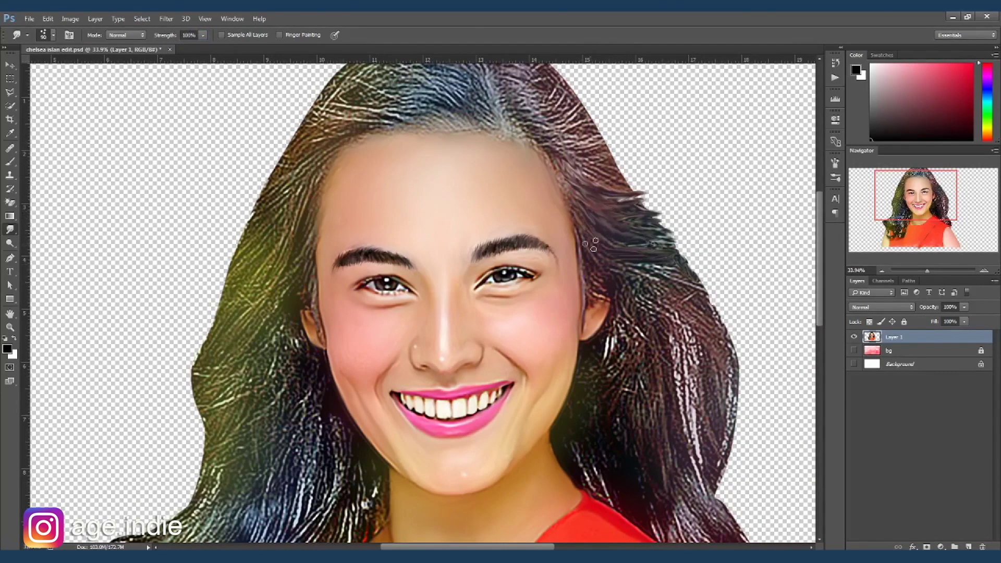
pyautogui.moveTo(619, 265)
pyautogui.mouseDown()
pyautogui.moveTo(705, 276)
pyautogui.moveTo(714, 298)
pyautogui.mouseUp()
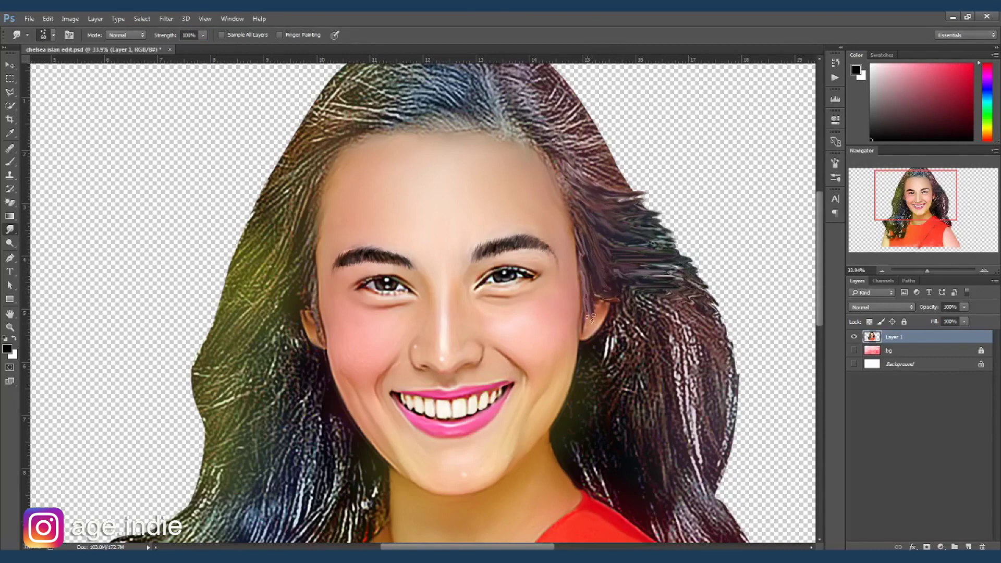
pyautogui.moveTo(659, 269); pyautogui.dragTo(600, 237)
pyautogui.moveTo(556, 137)
pyautogui.mouseDown()
pyautogui.moveTo(557, 171)
pyautogui.moveTo(567, 170)
pyautogui.mouseUp()
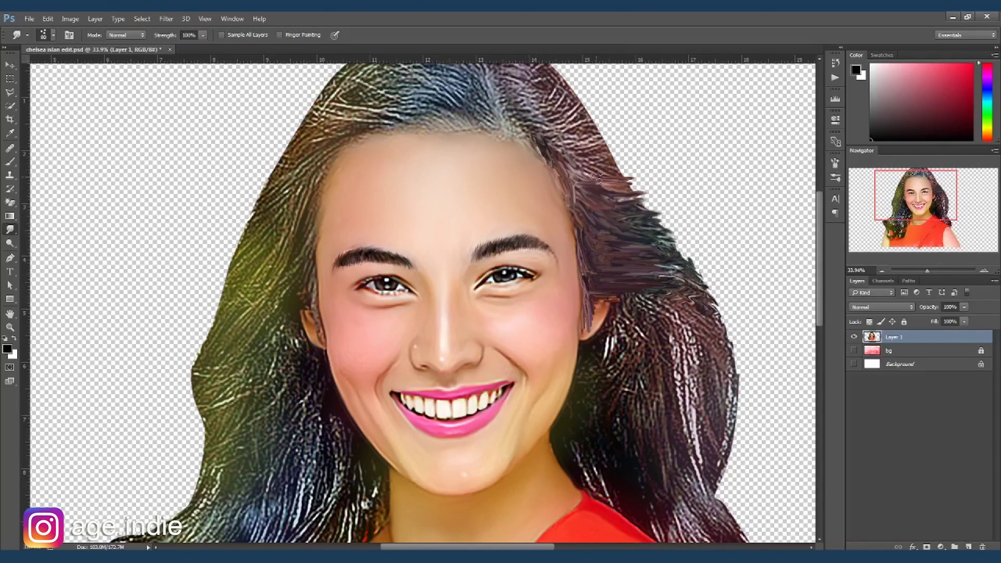
pyautogui.press(']')
pyautogui.press(']')
# At 79% strength, sweep the right-side and crown hair outward into strands
pyautogui.click(203, 35)
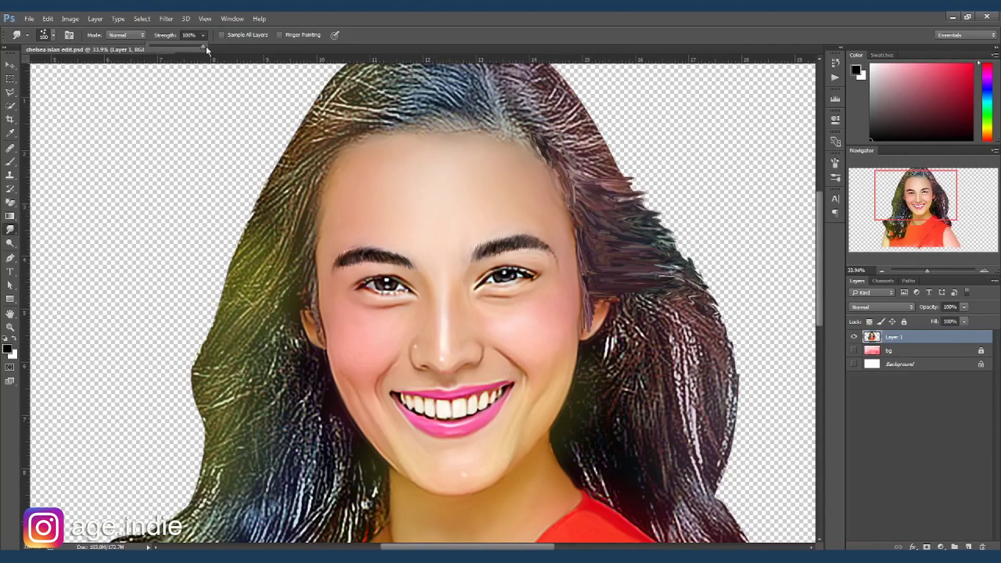
pyautogui.moveTo(561, 166)
pyautogui.mouseDown()
pyautogui.moveTo(642, 305)
pyautogui.moveTo(749, 323)
pyautogui.mouseUp()
pyautogui.moveTo(568, 156); pyautogui.dragTo(543, 115)
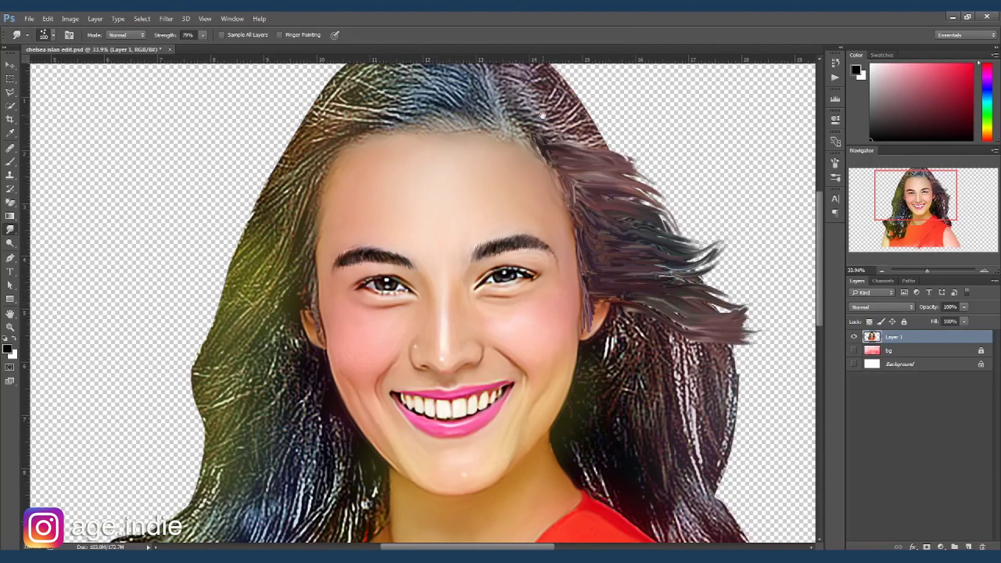
pyautogui.moveTo(633, 191); pyautogui.dragTo(650, 253)
pyautogui.moveTo(574, 190)
pyautogui.mouseDown()
pyautogui.moveTo(704, 260)
pyautogui.moveTo(731, 305)
pyautogui.mouseUp()
pyautogui.moveTo(553, 175); pyautogui.dragTo(618, 201)
pyautogui.moveTo(521, 141)
pyautogui.mouseDown()
pyautogui.moveTo(610, 175)
pyautogui.moveTo(600, 146)
pyautogui.mouseUp()
pyautogui.moveTo(498, 125); pyautogui.dragTo(582, 110)
pyautogui.moveTo(561, 151)
pyautogui.mouseDown()
pyautogui.moveTo(647, 167)
pyautogui.moveTo(652, 203)
pyautogui.mouseUp()
pyautogui.moveTo(558, 177); pyautogui.dragTo(637, 209)
pyautogui.moveTo(522, 157); pyautogui.dragTo(574, 237)
# With a smaller brush, smudge the temple hairline and crown strands down-right
pyautogui.press('[')
pyautogui.press('[')
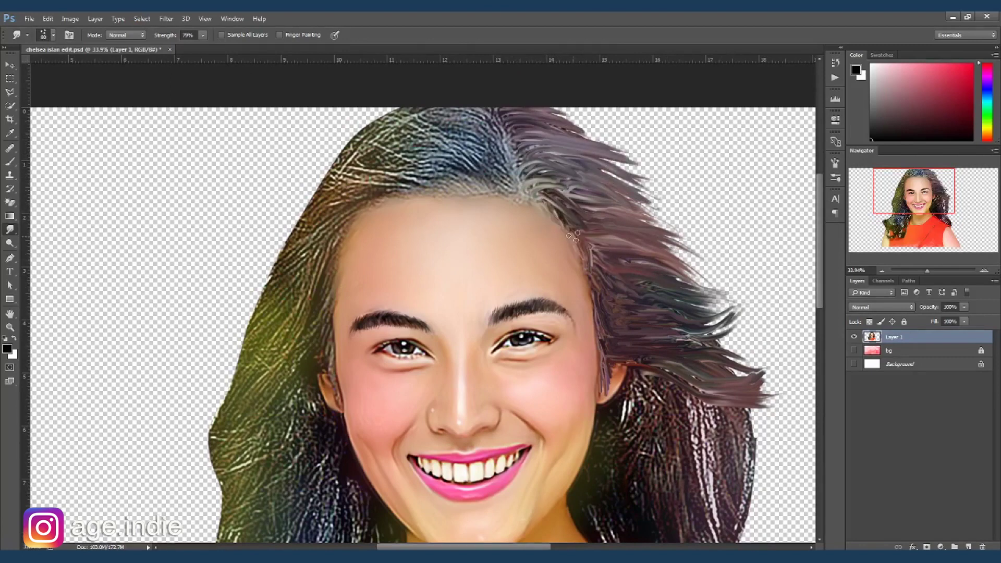
pyautogui.moveTo(537, 178); pyautogui.dragTo(584, 238)
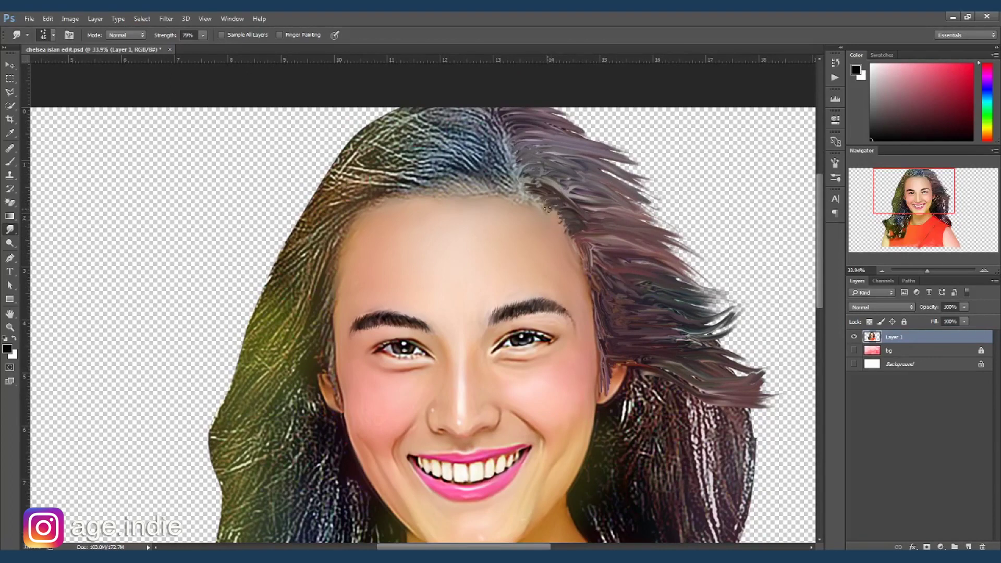
pyautogui.moveTo(557, 213)
pyautogui.mouseDown()
pyautogui.moveTo(582, 258)
pyautogui.moveTo(615, 251)
pyautogui.mouseUp()
pyautogui.moveTo(545, 172); pyautogui.dragTo(602, 201)
pyautogui.moveTo(514, 125); pyautogui.dragTo(587, 140)
# Smooth and darken the sparkly hair below the right ear and beside the face
pyautogui.scroll(-1, 684, 386)
pyautogui.scroll(-2, 683, 386)
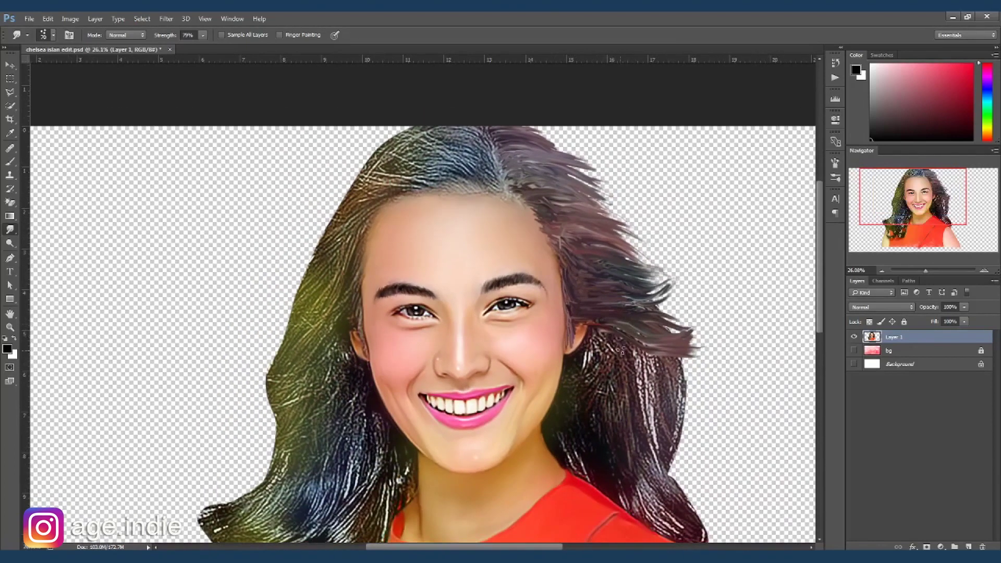
pyautogui.moveTo(587, 341)
pyautogui.mouseDown()
pyautogui.moveTo(647, 386)
pyautogui.moveTo(639, 365)
pyautogui.moveTo(633, 402)
pyautogui.mouseUp()
pyautogui.moveTo(571, 368)
pyautogui.mouseDown()
pyautogui.moveTo(586, 411)
pyautogui.moveTo(584, 468)
pyautogui.mouseUp()
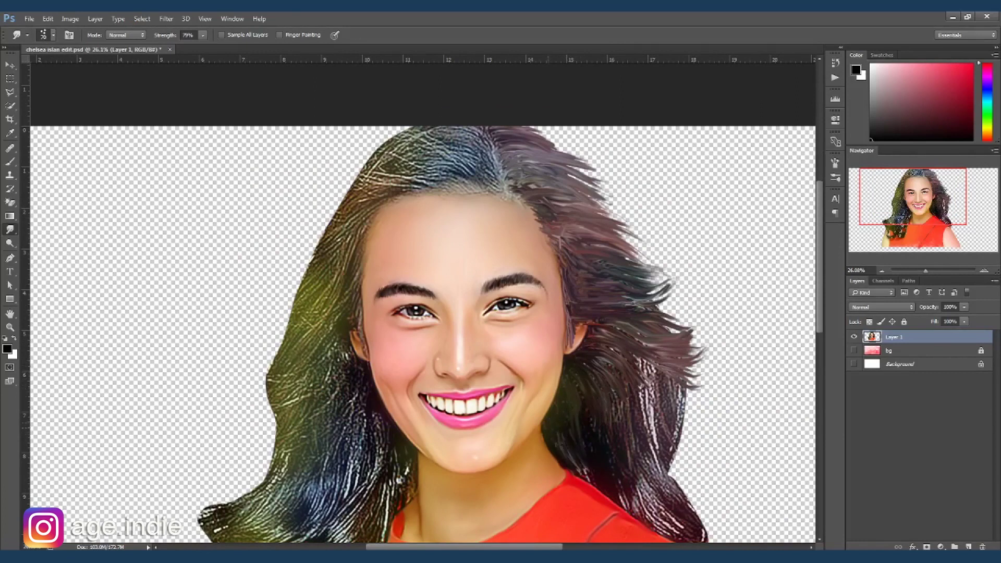
pyautogui.moveTo(603, 399); pyautogui.dragTo(639, 412)
pyautogui.moveTo(582, 365); pyautogui.dragTo(658, 433)
pyautogui.moveTo(595, 346); pyautogui.dragTo(673, 412)
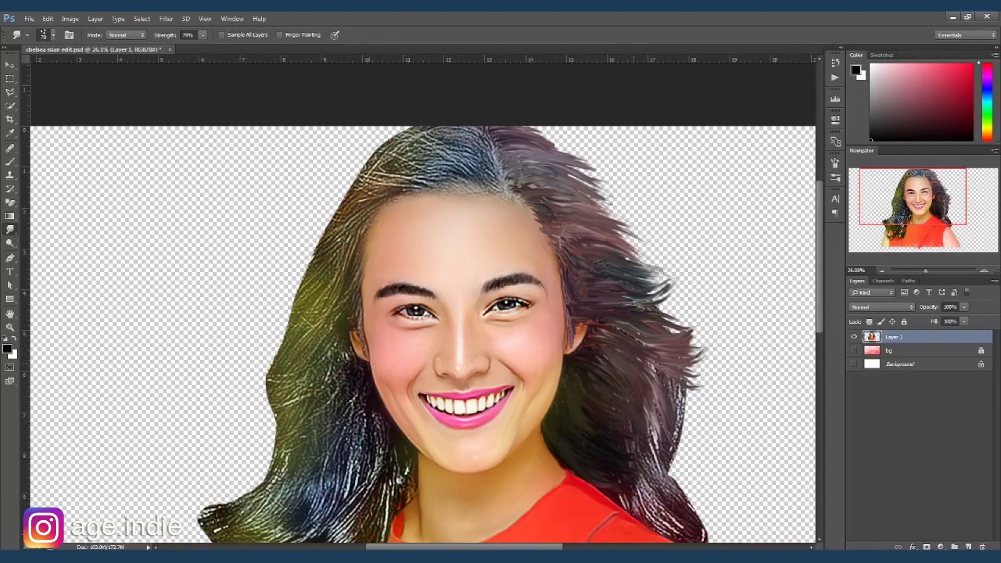
# Pull the right-edge and lower-right hair strands outward into transparency
pyautogui.moveTo(639, 365); pyautogui.dragTo(707, 391)
pyautogui.moveTo(605, 329); pyautogui.dragTo(688, 347)
pyautogui.moveTo(639, 380)
pyautogui.mouseDown()
pyautogui.moveTo(709, 425)
pyautogui.moveTo(710, 443)
pyautogui.moveTo(693, 443)
pyautogui.mouseUp()
pyautogui.moveTo(647, 407)
pyautogui.mouseDown()
pyautogui.moveTo(720, 438)
pyautogui.moveTo(709, 512)
pyautogui.mouseUp()
pyautogui.moveTo(637, 449); pyautogui.dragTo(728, 519)
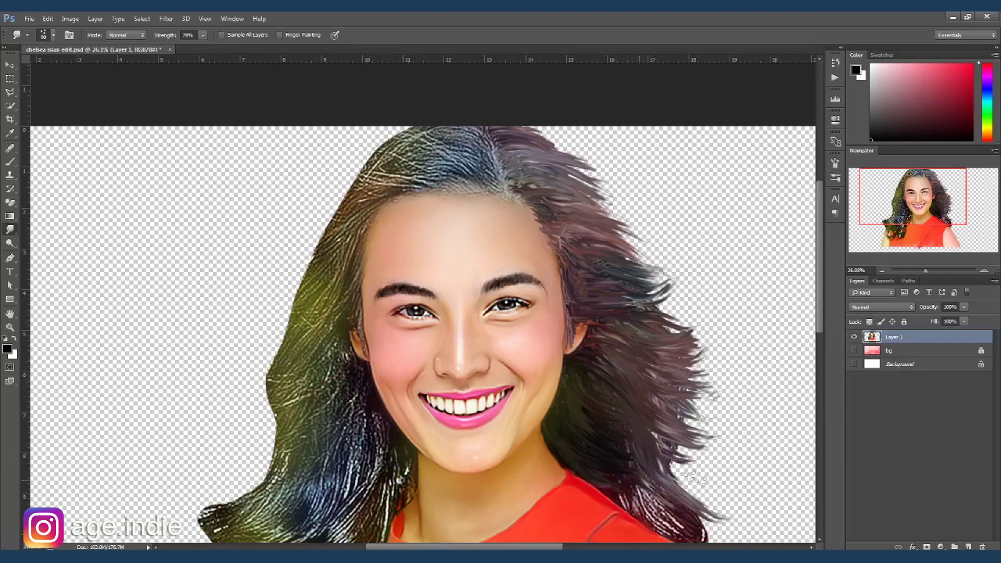
pyautogui.scroll(-2, 696, 472)
pyautogui.moveTo(600, 441)
pyautogui.mouseDown()
pyautogui.moveTo(668, 488)
pyautogui.moveTo(696, 493)
pyautogui.moveTo(691, 514)
pyautogui.mouseUp()
pyautogui.moveTo(632, 464); pyautogui.dragTo(673, 487)
# Smudge the right hair edge and upper-right hair outward and downward
pyautogui.moveTo(632, 424)
pyautogui.mouseDown()
pyautogui.moveTo(659, 454)
pyautogui.moveTo(681, 444)
pyautogui.mouseUp()
pyautogui.moveTo(625, 389); pyautogui.dragTo(670, 418)
pyautogui.moveTo(604, 290); pyautogui.dragTo(657, 320)
pyautogui.moveTo(563, 195)
pyautogui.mouseDown()
pyautogui.moveTo(665, 289)
pyautogui.moveTo(658, 316)
pyautogui.mouseUp()
pyautogui.moveTo(567, 234); pyautogui.dragTo(639, 276)
pyautogui.moveTo(567, 199); pyautogui.dragTo(623, 249)
pyautogui.moveTo(545, 162); pyautogui.dragTo(587, 208)
pyautogui.moveTo(517, 157)
pyautogui.mouseDown()
pyautogui.moveTo(574, 179)
pyautogui.moveTo(623, 249)
pyautogui.moveTo(670, 349)
pyautogui.mouseUp()
pyautogui.moveTo(631, 305); pyautogui.dragTo(691, 378)
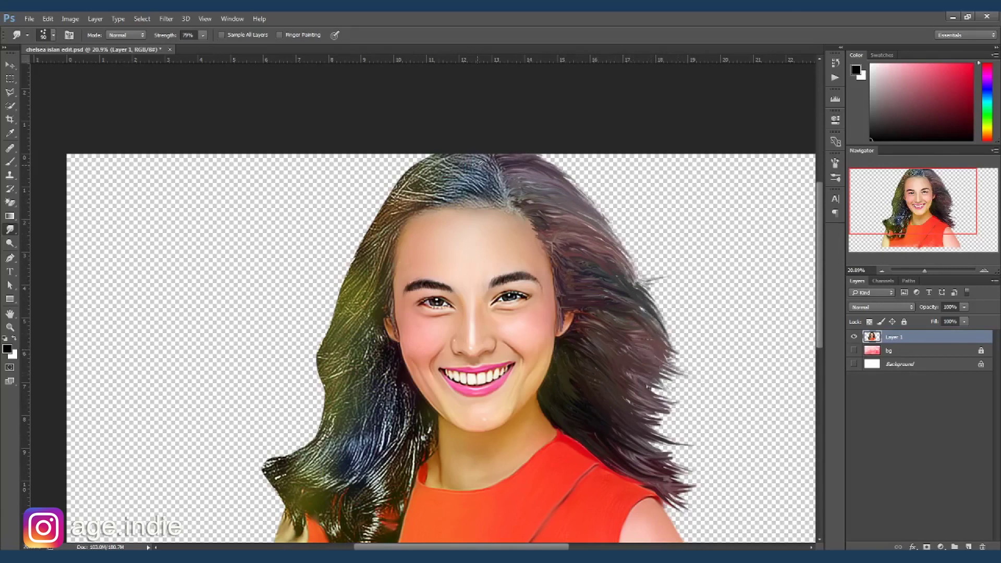
# Smooth the hair along the top and upper-left hairline
pyautogui.moveTo(469, 167)
pyautogui.mouseDown()
pyautogui.moveTo(500, 207)
pyautogui.moveTo(407, 206)
pyautogui.moveTo(414, 210)
pyautogui.moveTo(366, 243)
pyautogui.moveTo(360, 266)
pyautogui.moveTo(412, 185)
pyautogui.moveTo(396, 180)
pyautogui.moveTo(400, 172)
pyautogui.moveTo(386, 196)
pyautogui.mouseUp()
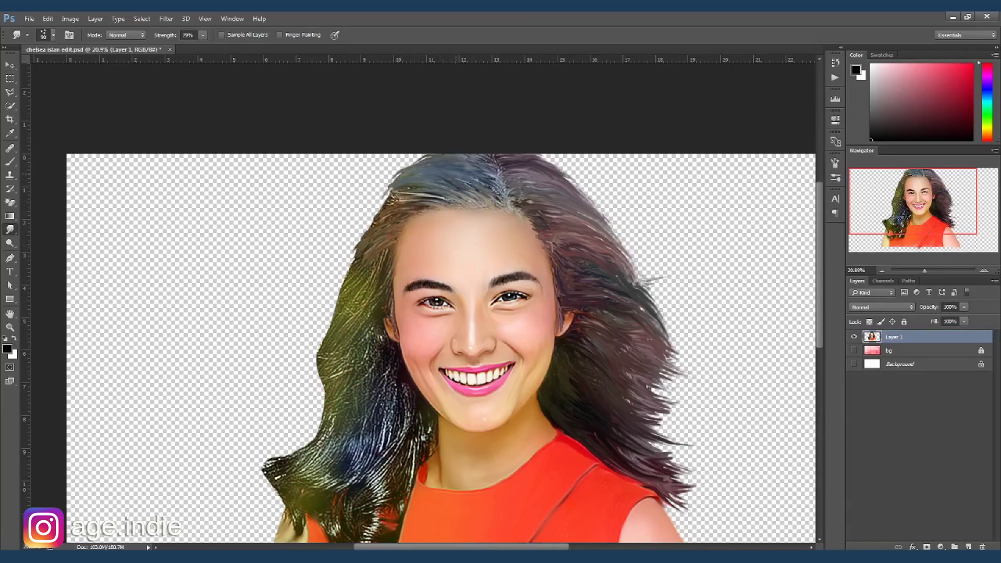
pyautogui.moveTo(442, 174)
pyautogui.mouseDown()
pyautogui.moveTo(386, 200)
pyautogui.moveTo(359, 248)
pyautogui.mouseUp()
pyautogui.moveTo(403, 203); pyautogui.dragTo(380, 221)
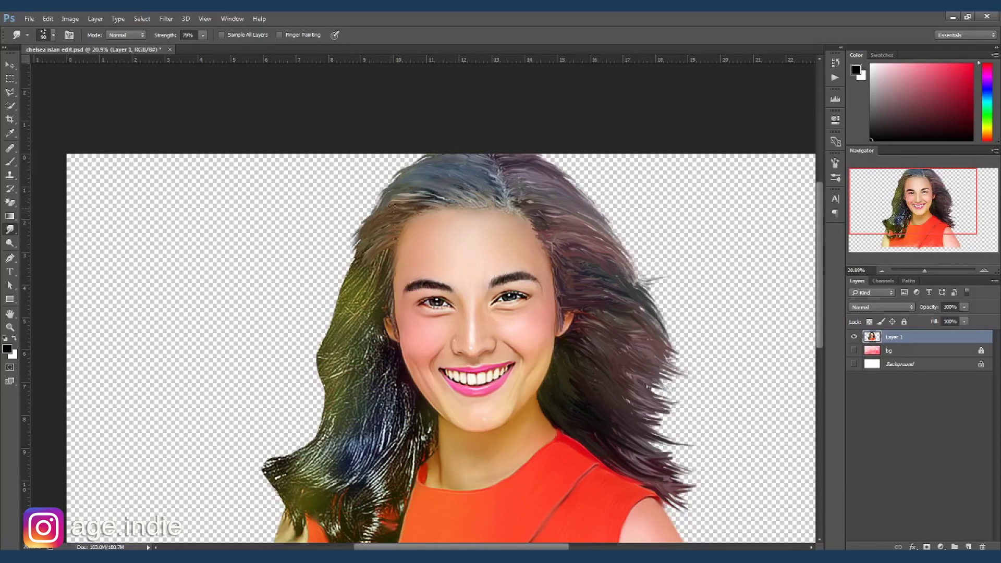
# Smudge the hair left of the temple and the left hair edge downward into streaks
pyautogui.moveTo(359, 270); pyautogui.dragTo(340, 307)
pyautogui.moveTo(388, 266)
pyautogui.mouseDown()
pyautogui.moveTo(300, 321)
pyautogui.moveTo(334, 297)
pyautogui.moveTo(328, 360)
pyautogui.mouseUp()
pyautogui.moveTo(391, 302); pyautogui.dragTo(355, 345)
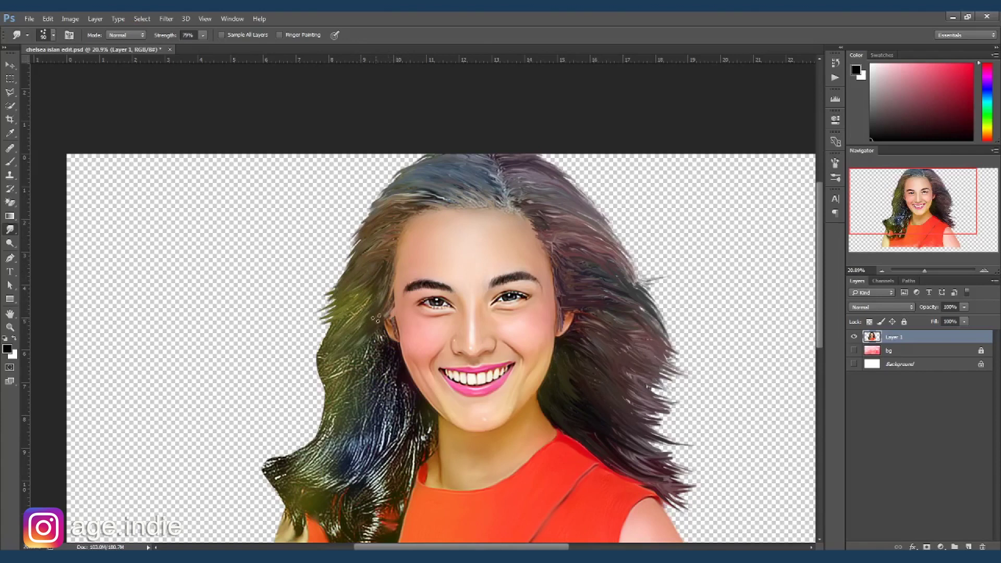
pyautogui.moveTo(368, 292); pyautogui.dragTo(319, 339)
pyautogui.moveTo(334, 300); pyautogui.dragTo(311, 349)
pyautogui.moveTo(334, 282); pyautogui.dragTo(320, 365)
pyautogui.moveTo(321, 329); pyautogui.dragTo(319, 394)
pyautogui.moveTo(355, 344); pyautogui.dragTo(315, 399)
pyautogui.moveTo(320, 326); pyautogui.dragTo(317, 404)
pyautogui.moveTo(376, 339)
pyautogui.mouseDown()
pyautogui.moveTo(308, 401)
pyautogui.moveTo(316, 433)
pyautogui.mouseUp()
pyautogui.moveTo(344, 389); pyautogui.dragTo(273, 424)
# Smooth the dark strands left of the cheek and chin into long lower-left strands
pyautogui.moveTo(380, 352)
pyautogui.mouseDown()
pyautogui.moveTo(339, 402)
pyautogui.moveTo(378, 437)
pyautogui.mouseUp()
pyautogui.moveTo(401, 386)
pyautogui.mouseDown()
pyautogui.moveTo(434, 427)
pyautogui.moveTo(386, 472)
pyautogui.mouseUp()
pyautogui.moveTo(399, 426)
pyautogui.mouseDown()
pyautogui.moveTo(368, 462)
pyautogui.moveTo(313, 469)
pyautogui.mouseUp()
pyautogui.moveTo(365, 415); pyautogui.dragTo(300, 466)
pyautogui.moveTo(334, 431)
pyautogui.mouseDown()
pyautogui.moveTo(297, 459)
pyautogui.moveTo(235, 444)
pyautogui.mouseUp()
pyautogui.moveTo(300, 461)
pyautogui.mouseDown()
pyautogui.moveTo(243, 490)
pyautogui.moveTo(261, 517)
pyautogui.mouseUp()
pyautogui.moveTo(269, 476); pyautogui.dragTo(277, 521)
pyautogui.moveTo(297, 487); pyautogui.dragTo(285, 532)
pyautogui.moveTo(511, 453); pyautogui.dragTo(537, 370)
pyautogui.moveTo(356, 401); pyautogui.dragTo(313, 461)
pyautogui.moveTo(399, 371); pyautogui.dragTo(318, 410)
pyautogui.moveTo(420, 355); pyautogui.dragTo(360, 428)
# Stretch hair strands down over the red top and left shoulder, softening the left edge
pyautogui.moveTo(417, 395); pyautogui.dragTo(399, 446)
pyautogui.moveTo(422, 412); pyautogui.dragTo(414, 503)
pyautogui.moveTo(404, 433)
pyautogui.mouseDown()
pyautogui.moveTo(407, 506)
pyautogui.moveTo(418, 472)
pyautogui.mouseUp()
pyautogui.moveTo(368, 438)
pyautogui.mouseDown()
pyautogui.moveTo(360, 506)
pyautogui.moveTo(323, 490)
pyautogui.mouseUp()
pyautogui.moveTo(360, 412)
pyautogui.mouseDown()
pyautogui.moveTo(292, 470)
pyautogui.moveTo(308, 478)
pyautogui.mouseUp()
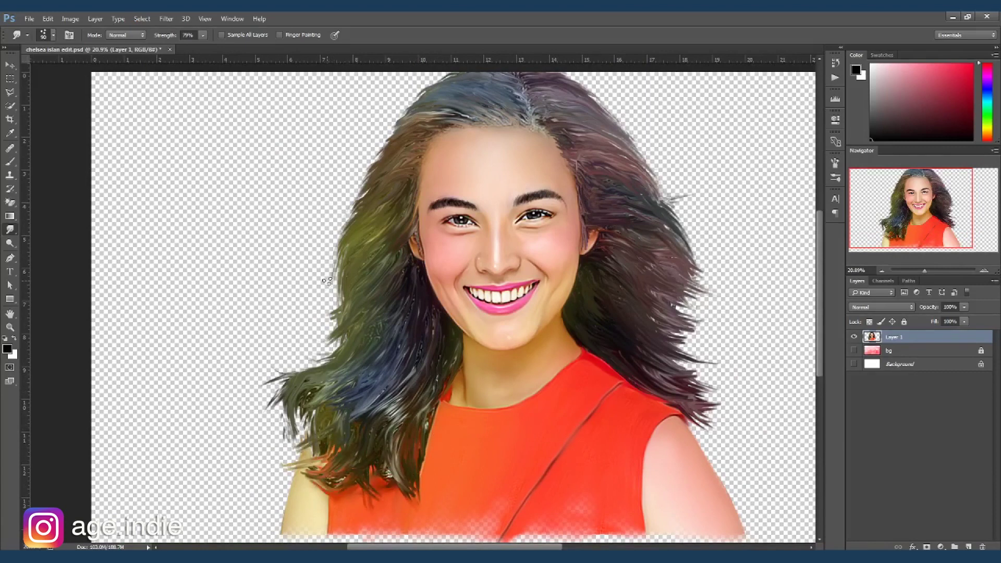
pyautogui.moveTo(360, 214); pyautogui.dragTo(378, 143)
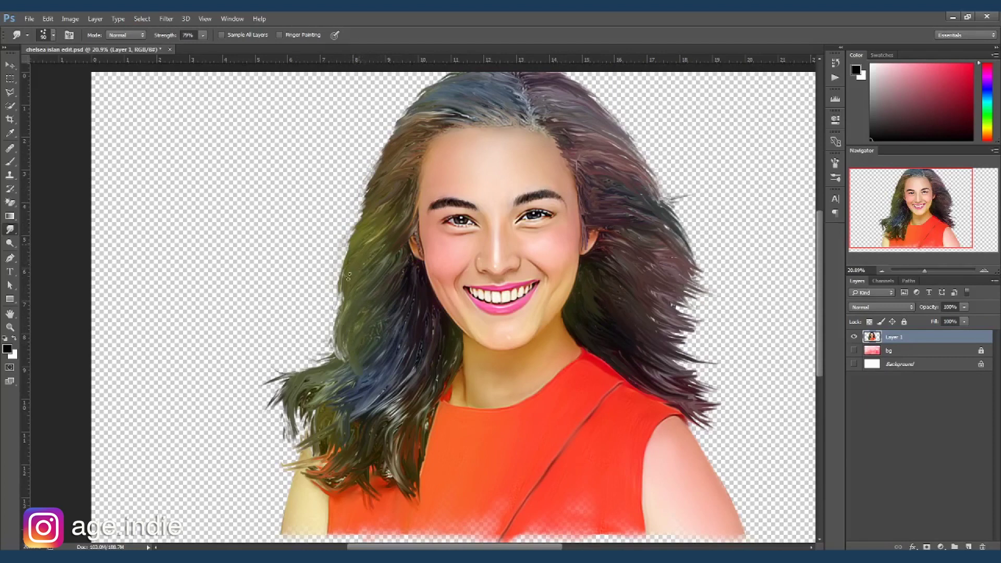
pyautogui.moveTo(324, 367); pyautogui.dragTo(305, 379)
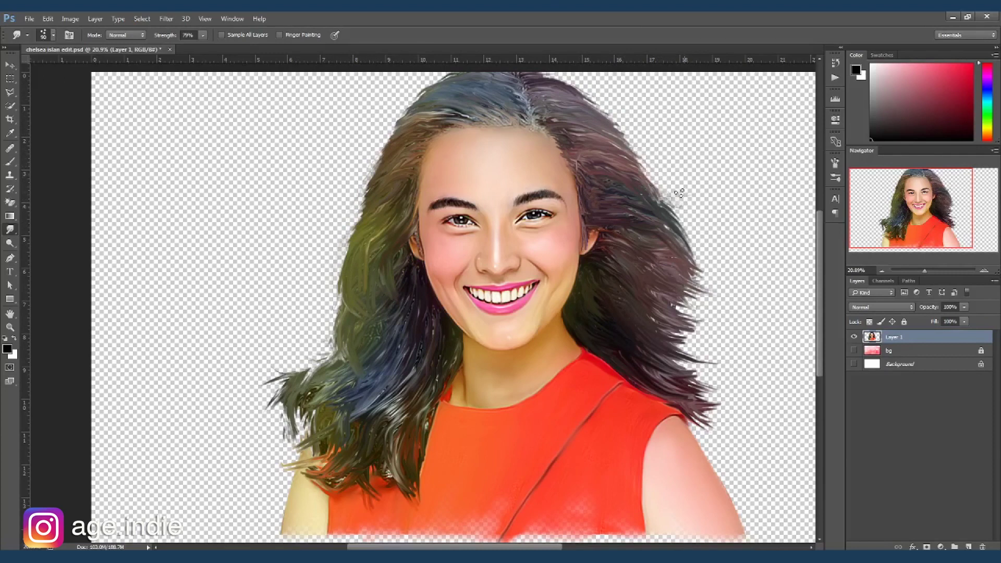
# Smear the right hair edge into streaks running up toward the head
pyautogui.moveTo(664, 198)
pyautogui.mouseDown()
pyautogui.moveTo(701, 261)
pyautogui.moveTo(678, 340)
pyautogui.moveTo(699, 443)
pyautogui.mouseUp()
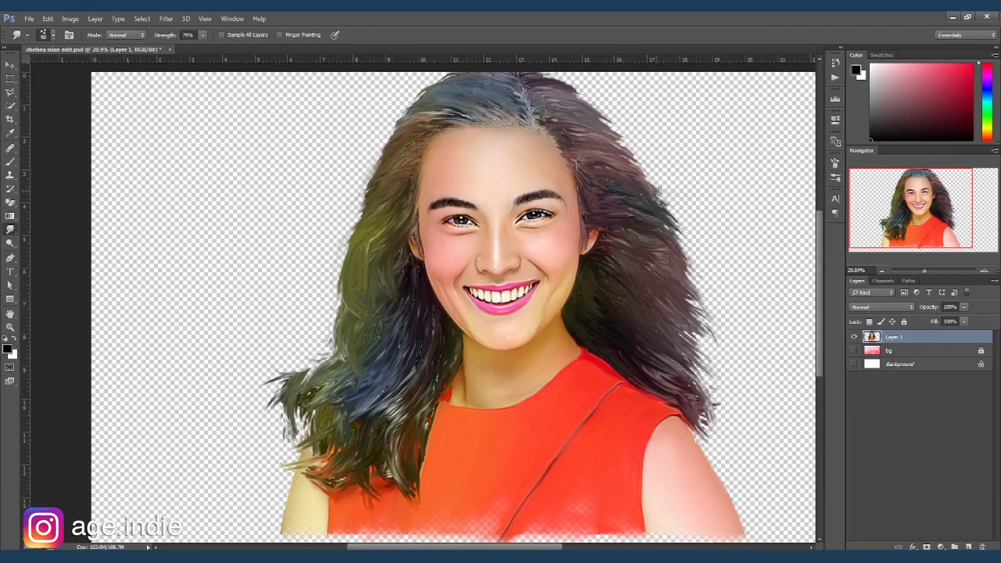
pyautogui.moveTo(676, 221); pyautogui.dragTo(676, 243)
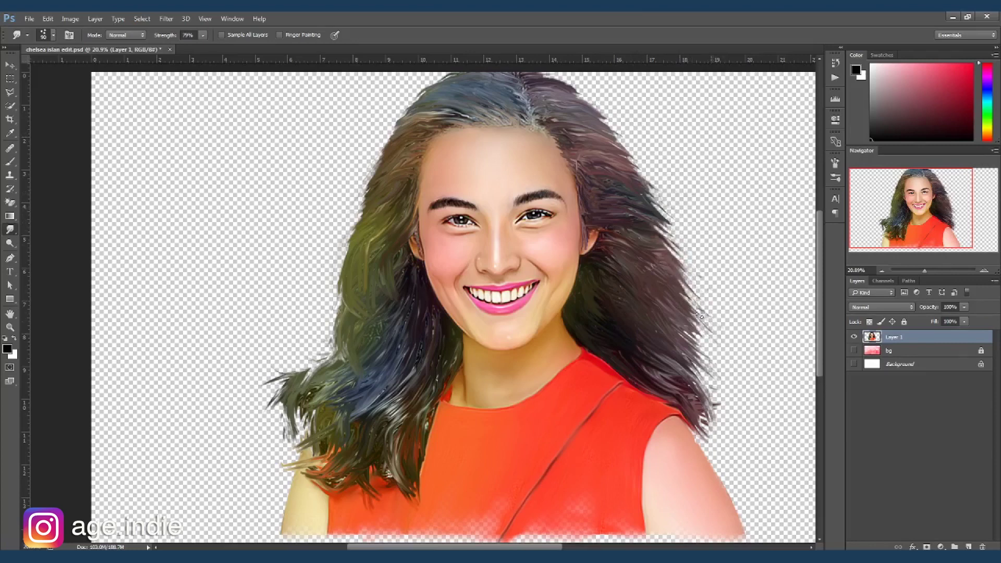
pyautogui.moveTo(743, 443); pyautogui.dragTo(649, 222)
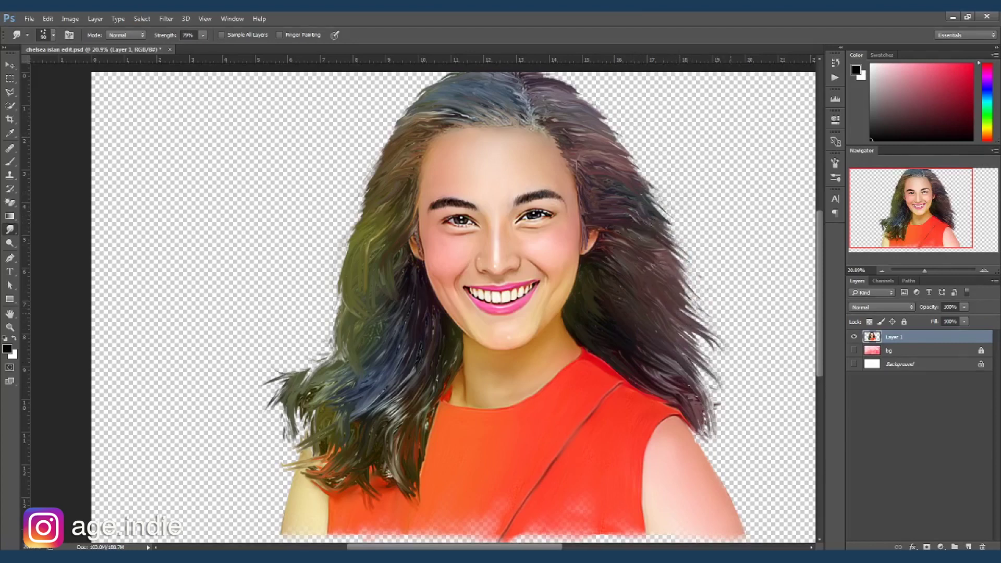
pyautogui.moveTo(680, 264); pyautogui.dragTo(687, 277)
pyautogui.moveTo(686, 273)
pyautogui.mouseDown()
pyautogui.moveTo(622, 123)
pyautogui.moveTo(643, 174)
pyautogui.mouseUp()
pyautogui.moveTo(688, 265); pyautogui.dragTo(692, 320)
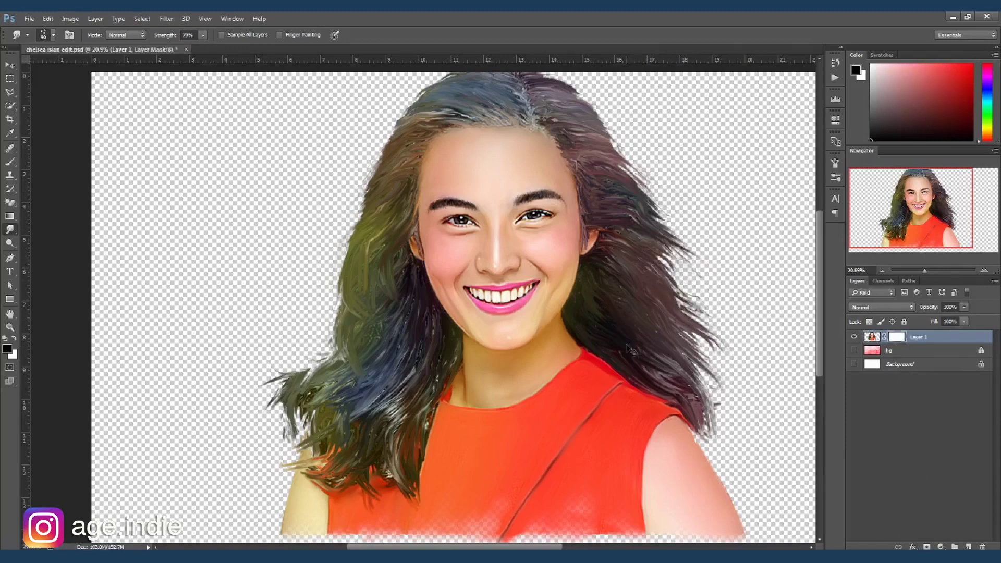
# Zoom out to the whole portrait and choose a soft round brush preset for masking
pyautogui.hotkey('ctrl', '-')
pyautogui.press('b')
pyautogui.click(53, 35)
pyautogui.scroll(5, 73, 313)
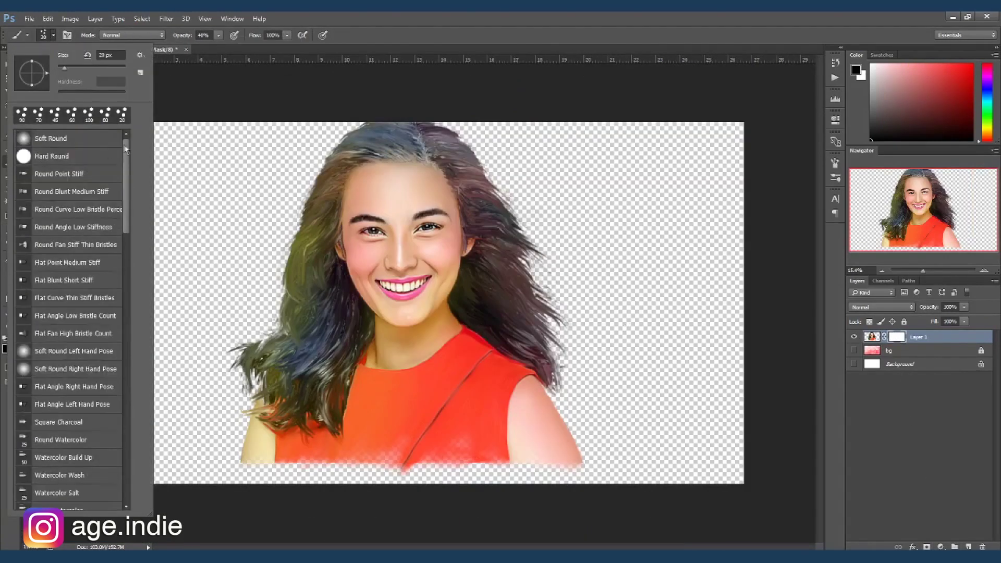
pyautogui.doubleClick(51, 156)
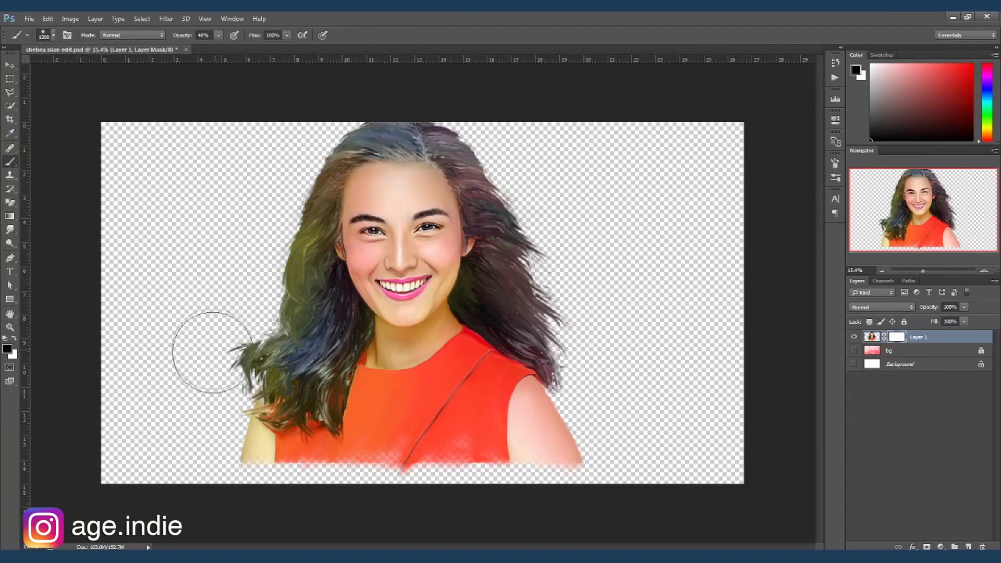
# Paint black on the layer mask to fade the lower hair, shoulders and dress bottom
pyautogui.moveTo(212, 345); pyautogui.dragTo(245, 447)
pyautogui.moveTo(313, 443)
pyautogui.mouseDown()
pyautogui.moveTo(456, 451)
pyautogui.moveTo(564, 412)
pyautogui.mouseUp()
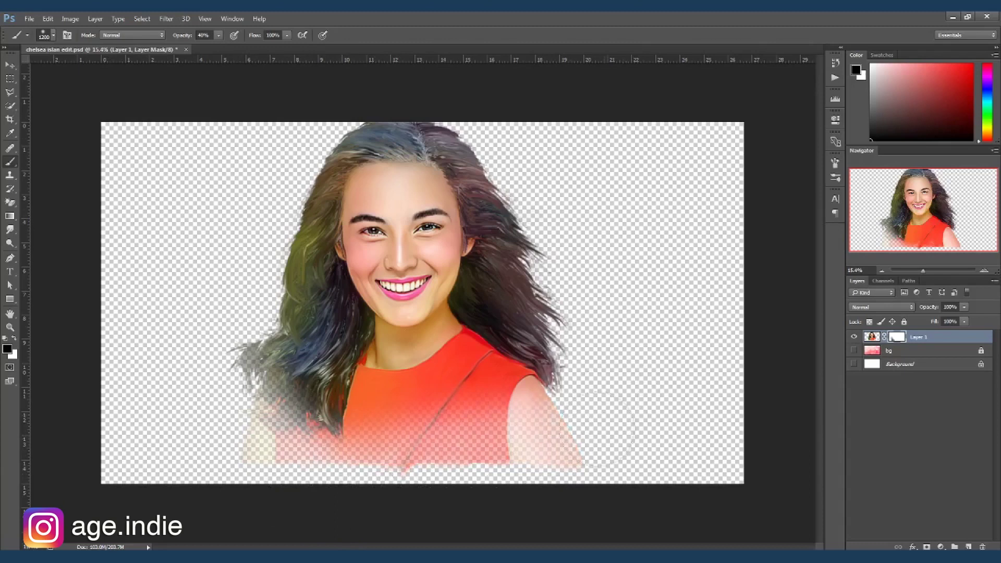
pyautogui.moveTo(218, 35); pyautogui.dragTo(245, 43)
pyautogui.press('[')
pyautogui.press('[')
pyautogui.moveTo(251, 459)
pyautogui.mouseDown()
pyautogui.moveTo(543, 478)
pyautogui.moveTo(555, 402)
pyautogui.mouseUp()
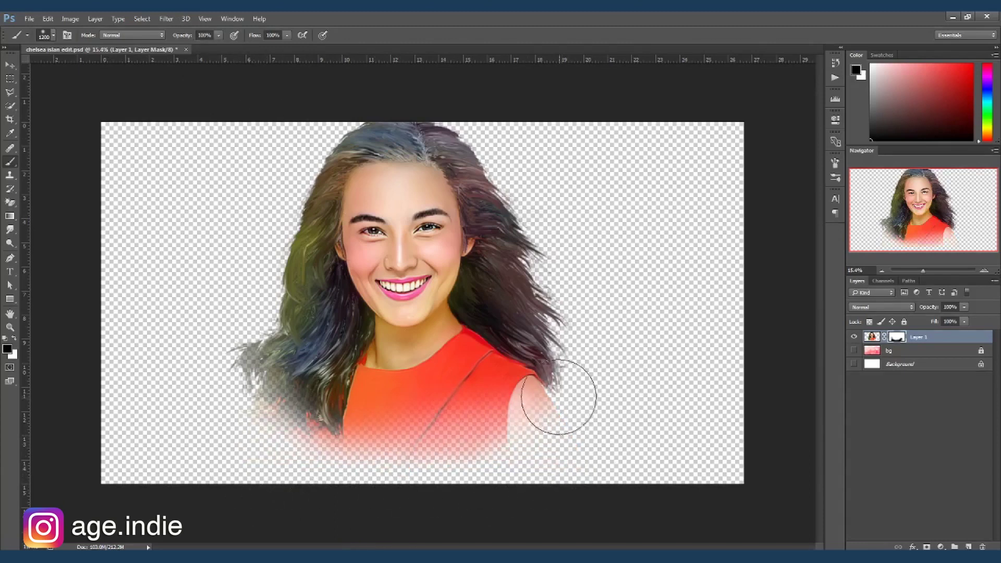
pyautogui.press('[')
pyautogui.press('[')
pyautogui.press('[')
pyautogui.press('x')
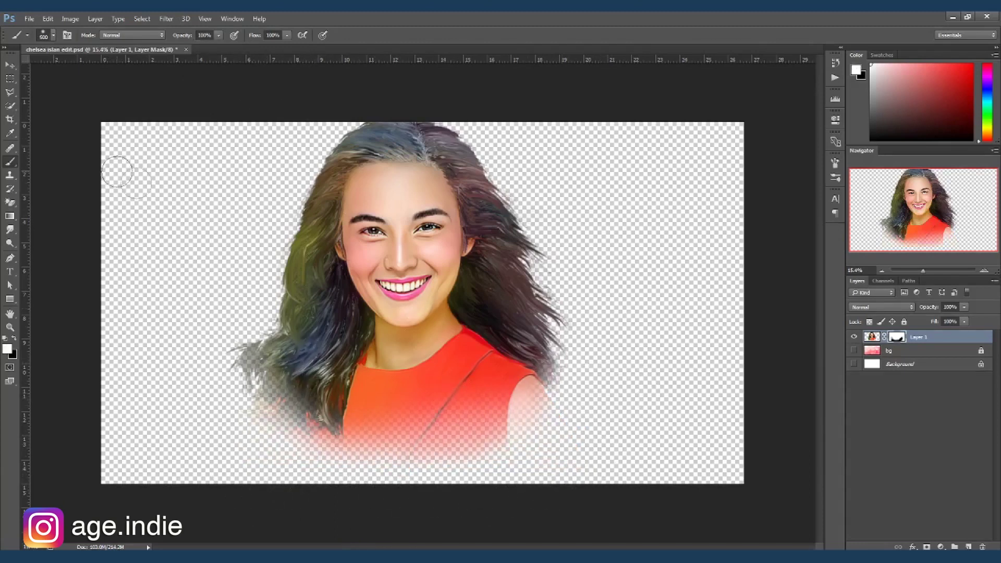
pyautogui.press('v')
pyautogui.hotkey('ctrl', 't')
# Shrink the portrait layer slightly, commit, and target the layer image instead of the mask
pyautogui.moveTo(591, 483); pyautogui.dragTo(623, 514)
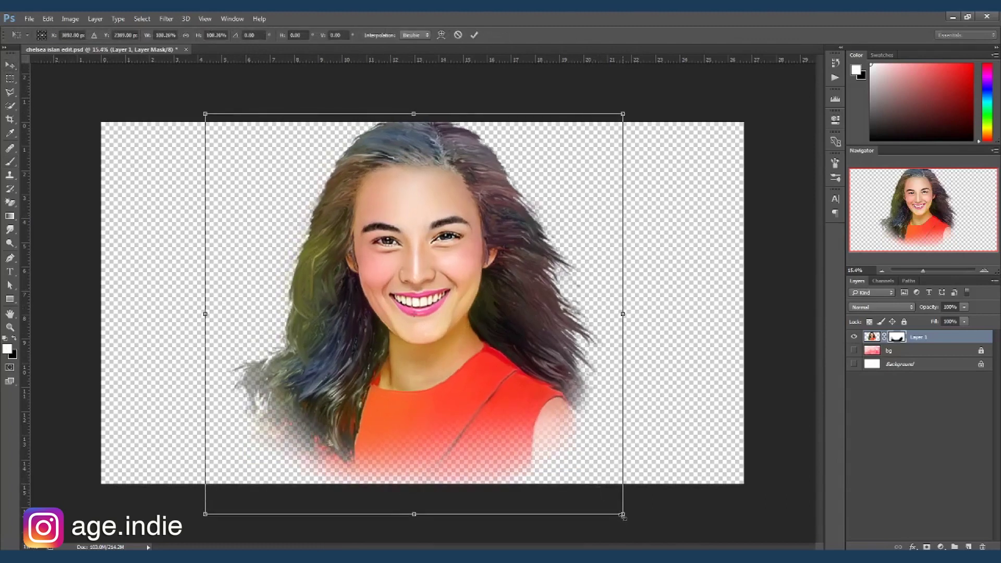
pyautogui.moveTo(620, 115); pyautogui.dragTo(605, 129)
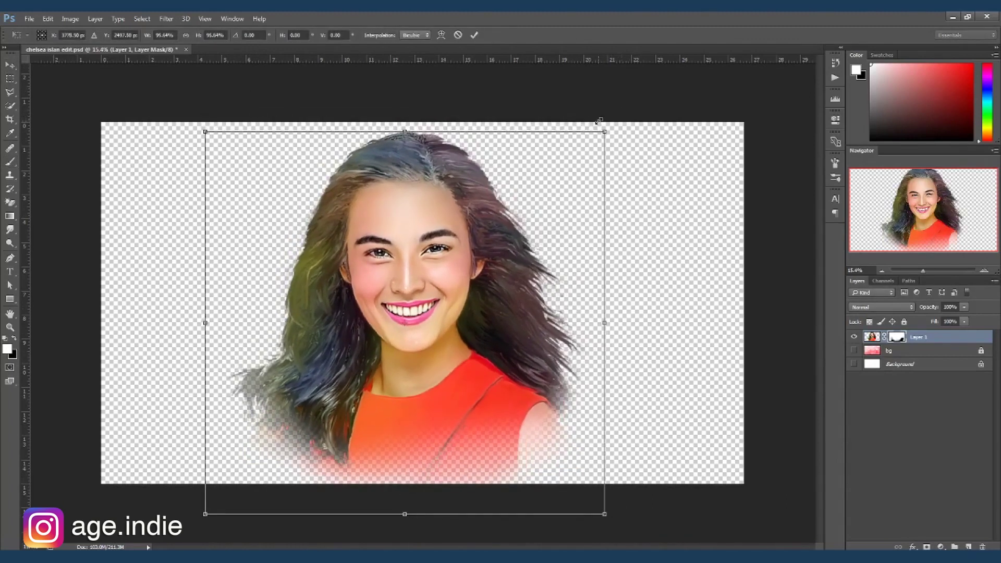
pyautogui.press('Return')
pyautogui.press('r')
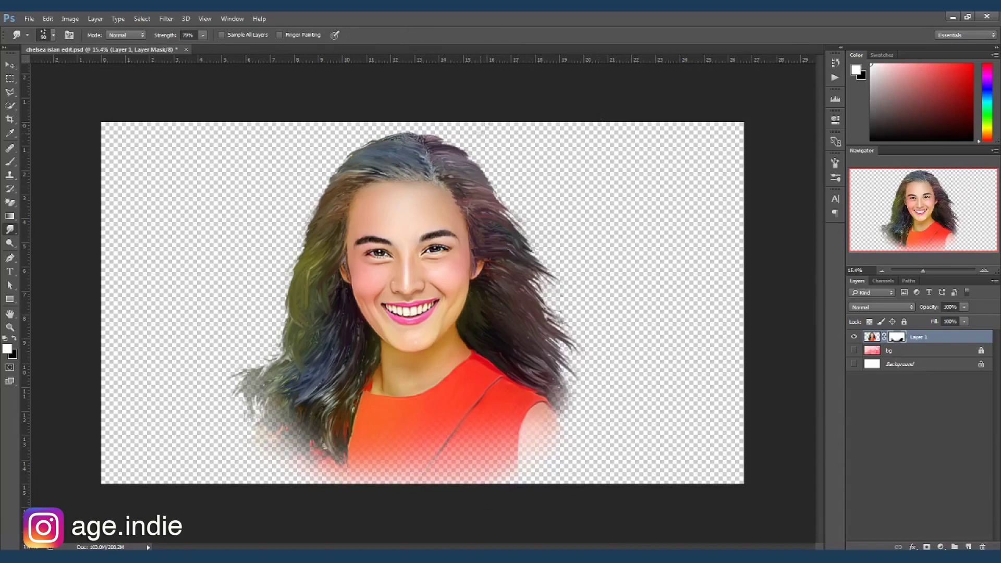
pyautogui.click(872, 338)
pyautogui.press('x')
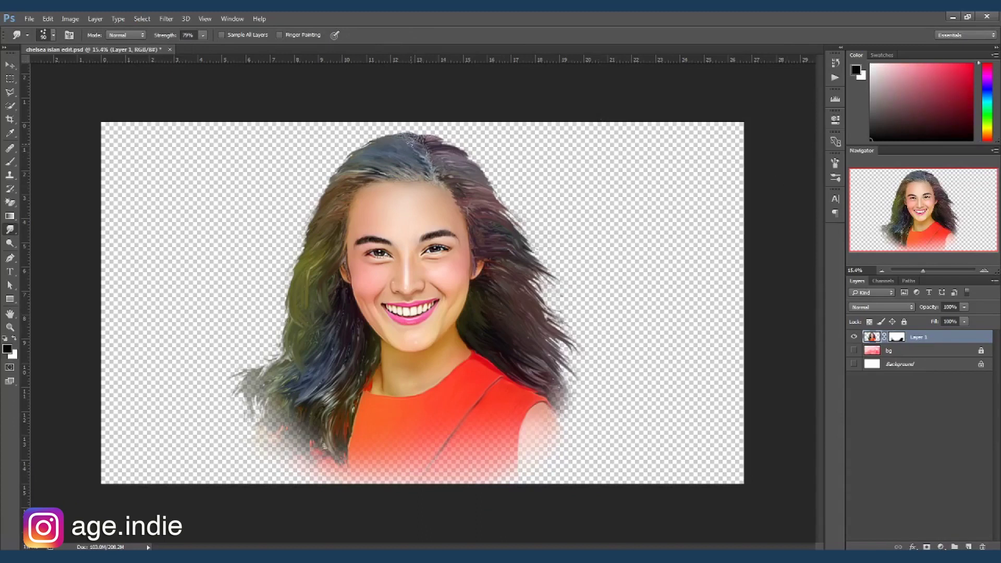
pyautogui.scroll(3, 452, 172)
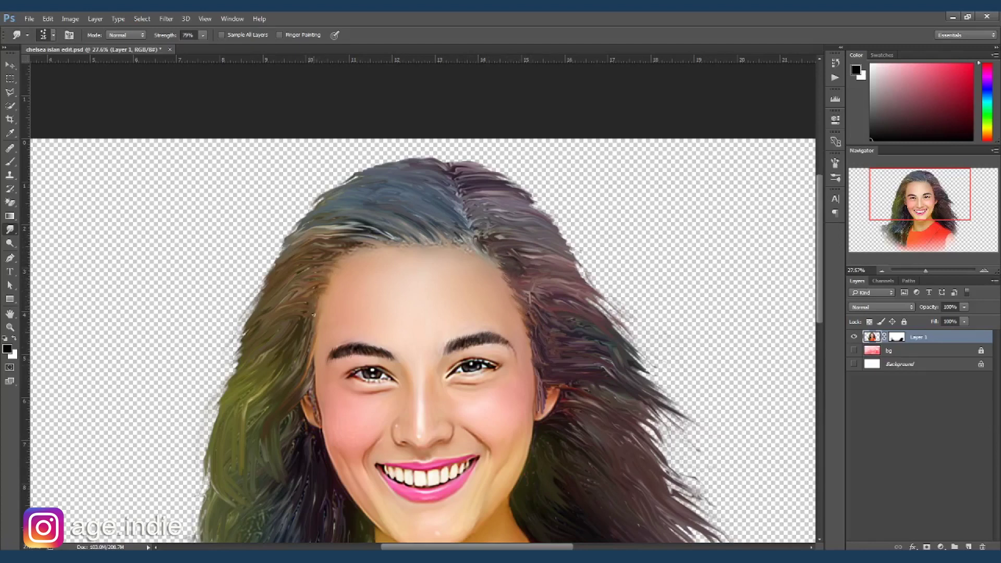
# Paint black strands into the hair at the crown with a different brush preset
pyautogui.press('b')
pyautogui.click(54, 35)
pyautogui.doubleClick(63, 140)
pyautogui.moveTo(408, 196)
pyautogui.mouseDown()
pyautogui.moveTo(376, 214)
pyautogui.moveTo(417, 177)
pyautogui.moveTo(365, 219)
pyautogui.moveTo(391, 211)
pyautogui.moveTo(342, 204)
pyautogui.mouseUp()
# Smudge the black paint at the crown into broad, dark streaks
pyautogui.press('r')
pyautogui.moveTo(420, 202)
pyautogui.mouseDown()
pyautogui.moveTo(444, 206)
pyautogui.moveTo(438, 180)
pyautogui.moveTo(449, 208)
pyautogui.moveTo(422, 235)
pyautogui.mouseUp()
pyautogui.moveTo(345, 205)
pyautogui.mouseDown()
pyautogui.moveTo(386, 214)
pyautogui.moveTo(344, 219)
pyautogui.moveTo(386, 193)
pyautogui.moveTo(369, 203)
pyautogui.mouseUp()
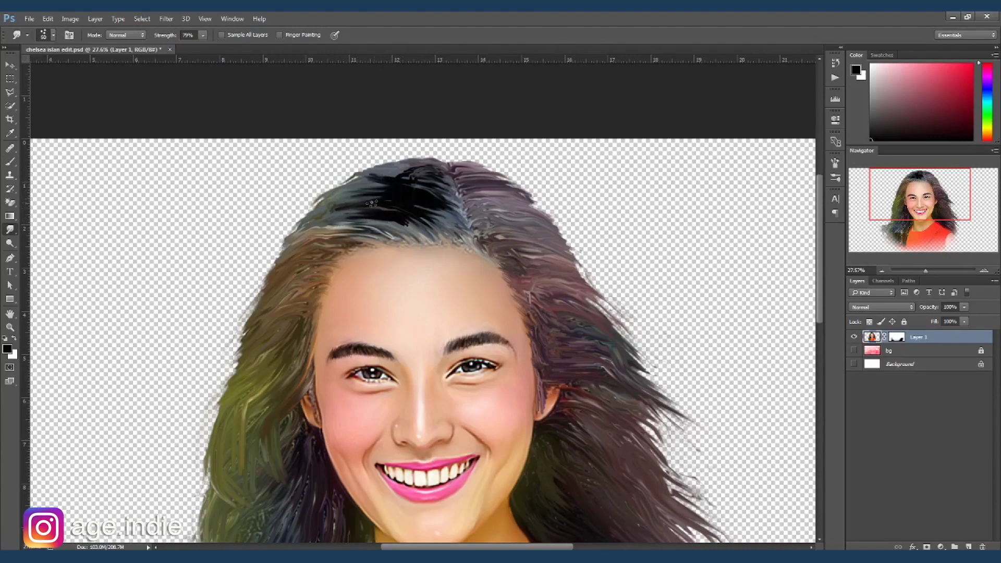
pyautogui.moveTo(416, 183)
pyautogui.mouseDown()
pyautogui.moveTo(446, 217)
pyautogui.moveTo(316, 215)
pyautogui.mouseUp()
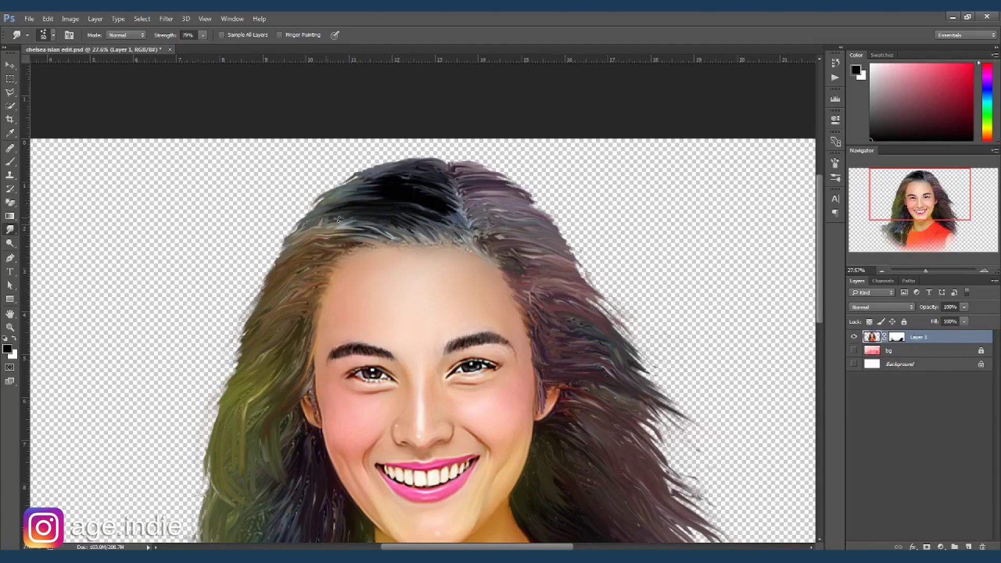
pyautogui.moveTo(356, 204); pyautogui.dragTo(408, 181)
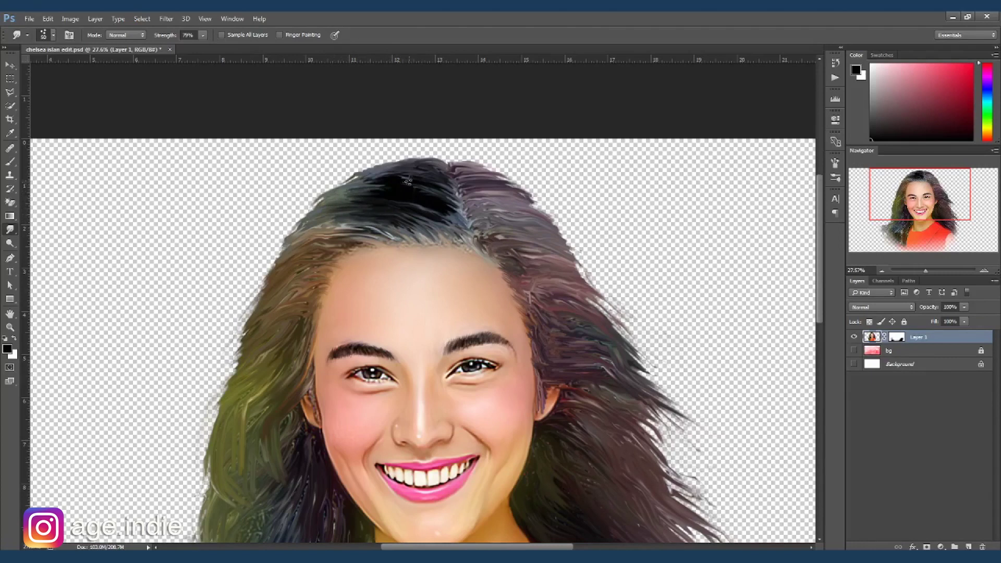
pyautogui.moveTo(449, 211); pyautogui.dragTo(452, 194)
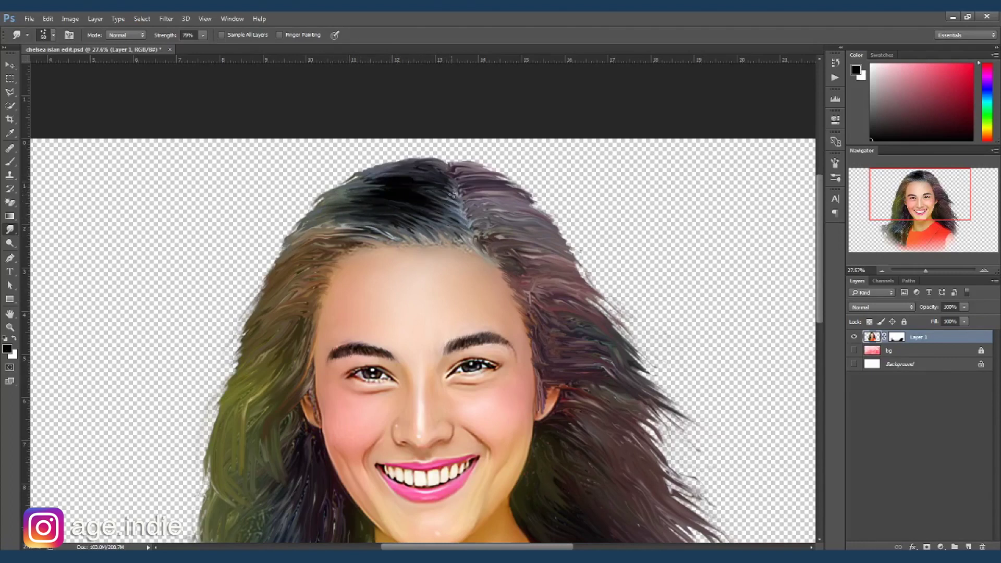
pyautogui.moveTo(399, 178)
pyautogui.mouseDown()
pyautogui.moveTo(366, 201)
pyautogui.moveTo(424, 191)
pyautogui.mouseUp()
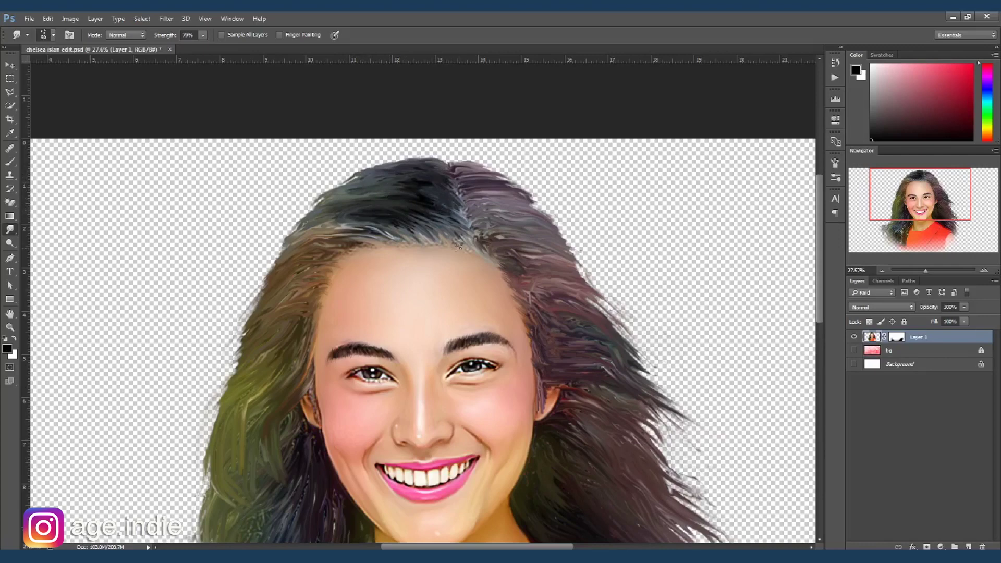
pyautogui.scroll(-3, 469, 275)
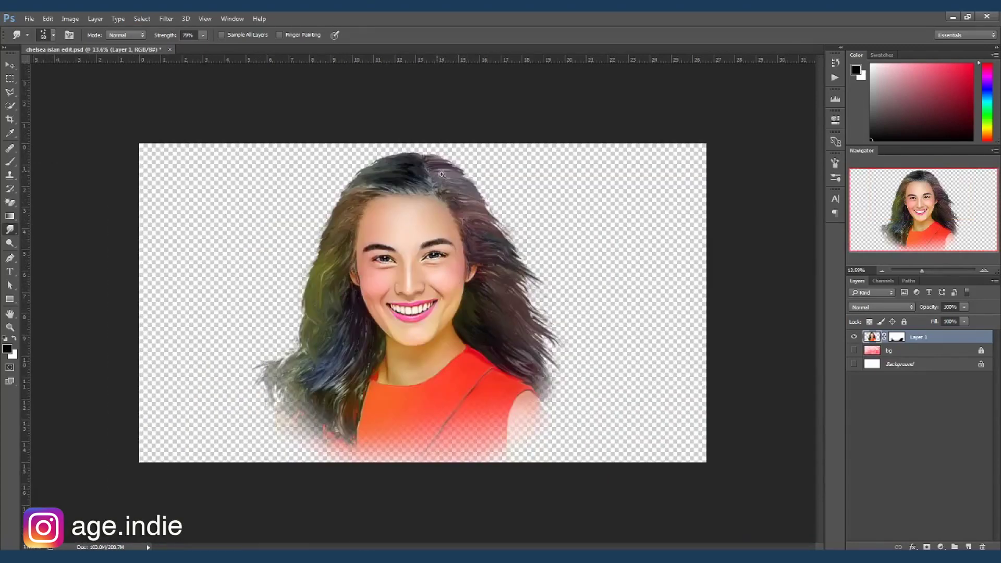
# Paint black strands into the hair above the left forehead
pyautogui.scroll(3, 442, 175)
pyautogui.press('b')
pyautogui.moveTo(347, 220); pyautogui.dragTo(330, 233)
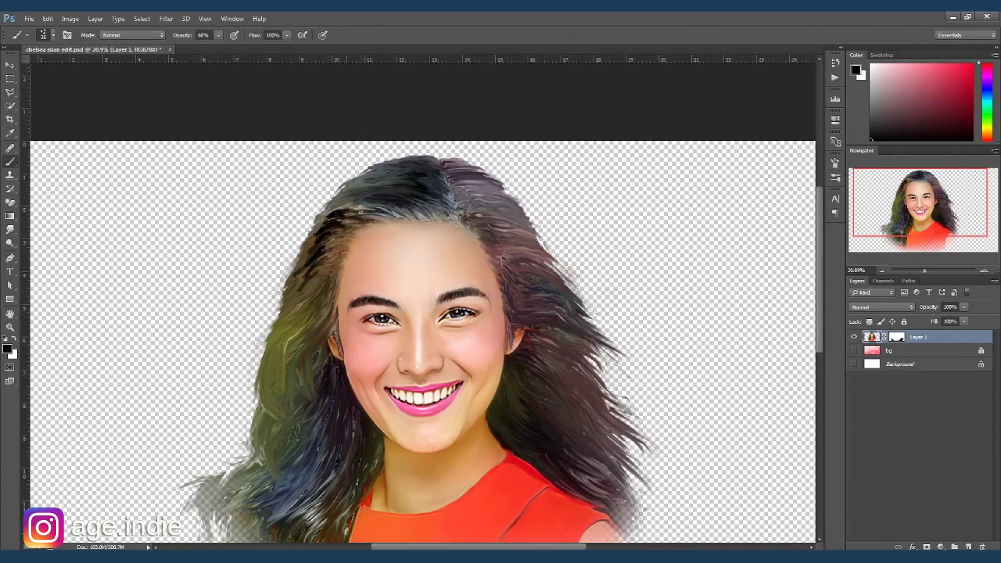
pyautogui.press('r')
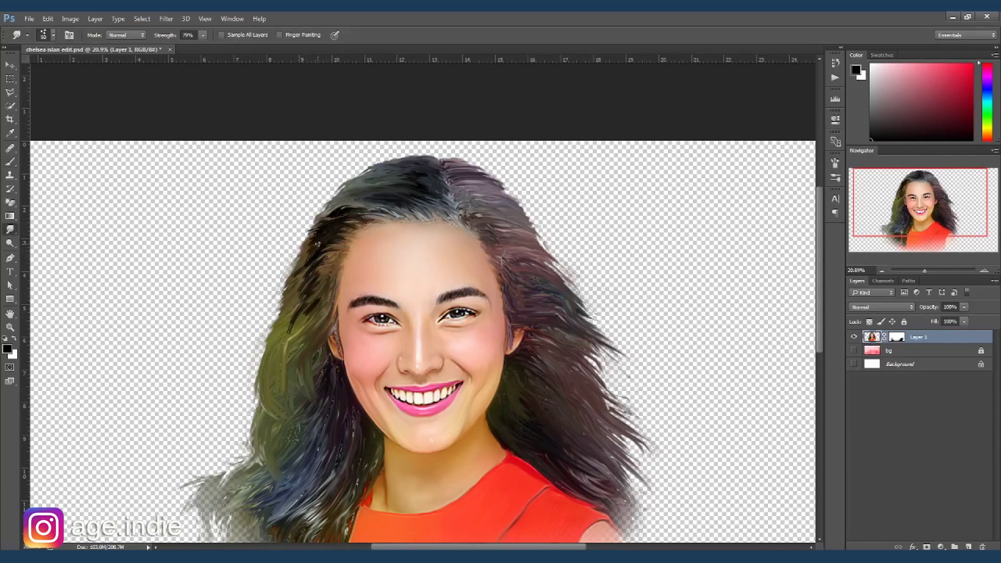
# Smear the hair strands near the top of the head into painterly streaks
pyautogui.moveTo(293, 315); pyautogui.dragTo(285, 331)
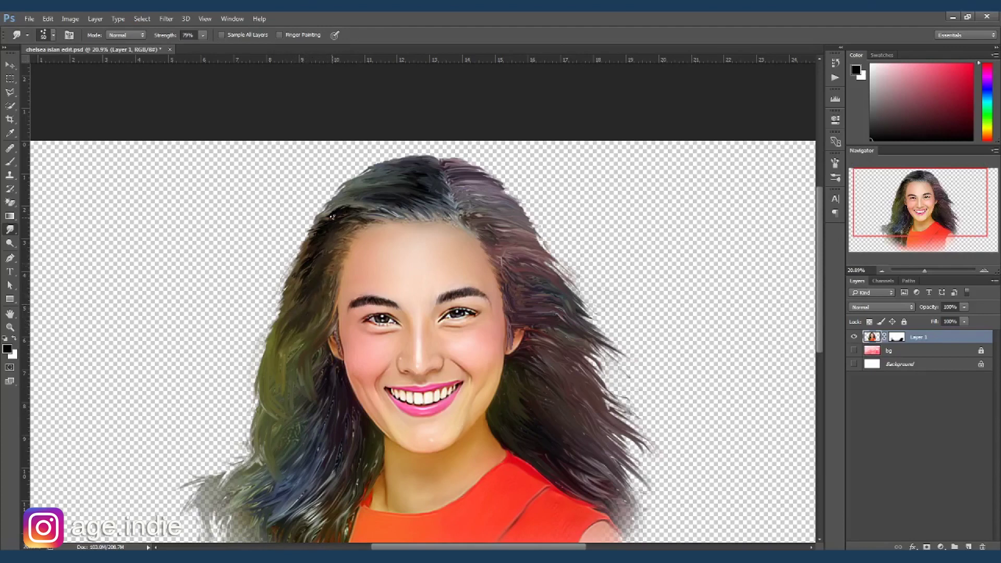
pyautogui.moveTo(374, 209); pyautogui.dragTo(358, 205)
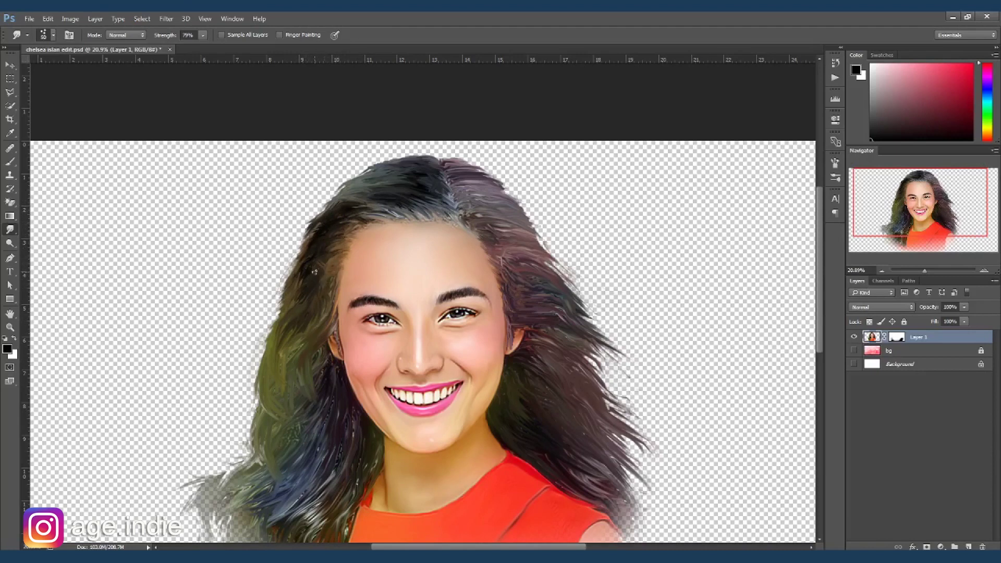
pyautogui.moveTo(364, 206); pyautogui.dragTo(365, 209)
pyautogui.press('b')
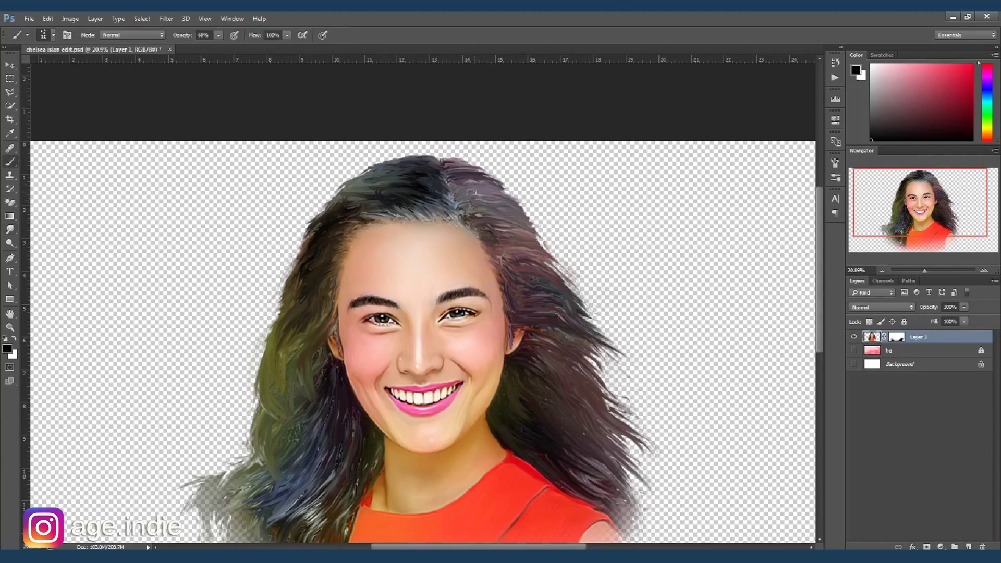
pyautogui.press('r')
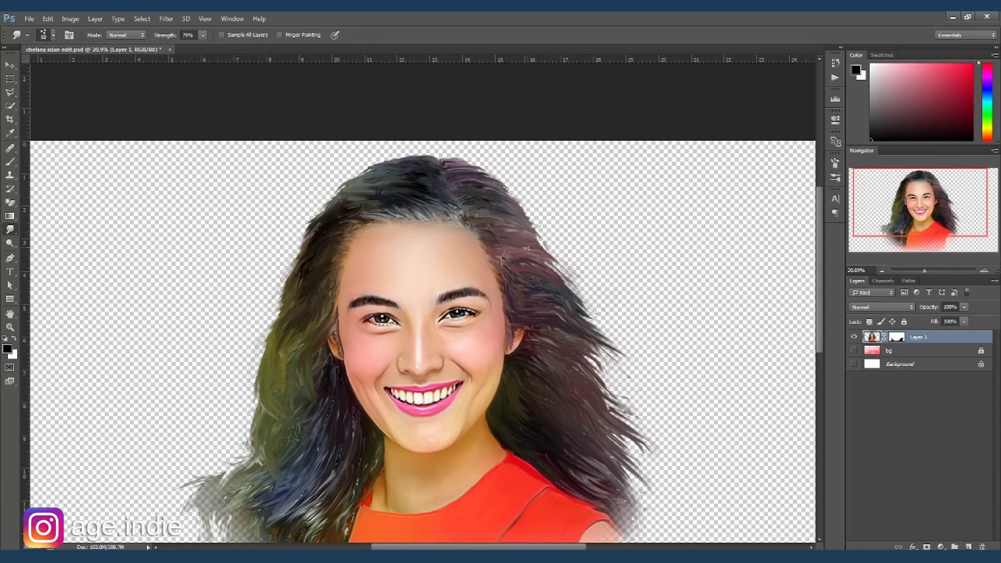
pyautogui.scroll(-2, 566, 294)
# Darken the hair on the right, crown and left side with Burn strokes
pyautogui.press('o')
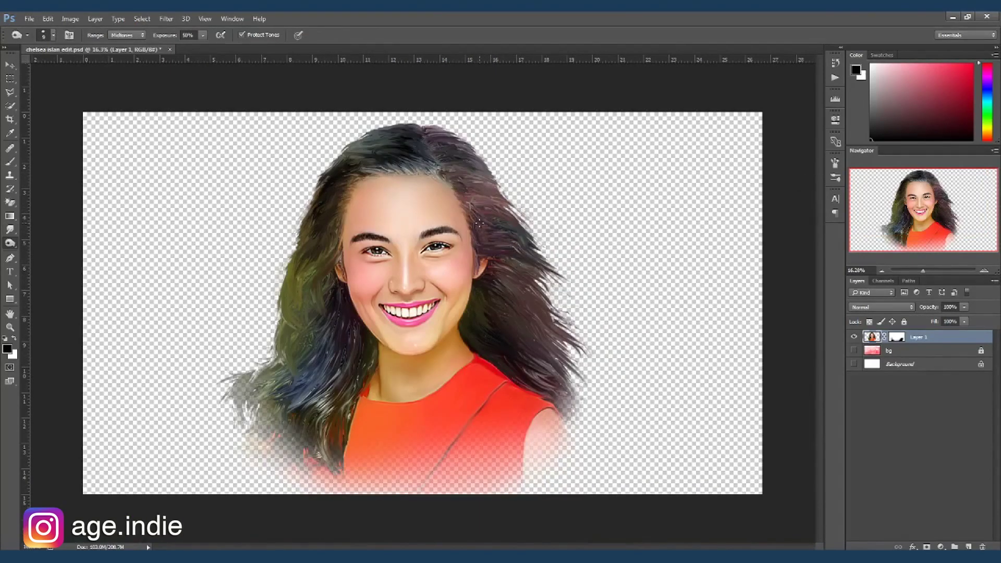
pyautogui.moveTo(478, 204); pyautogui.dragTo(521, 268)
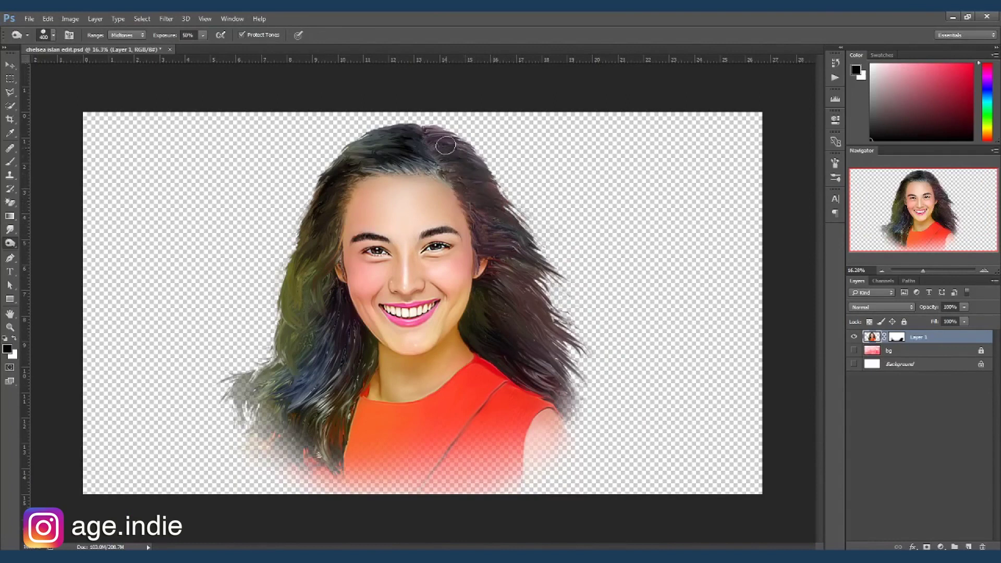
pyautogui.moveTo(485, 219); pyautogui.dragTo(553, 365)
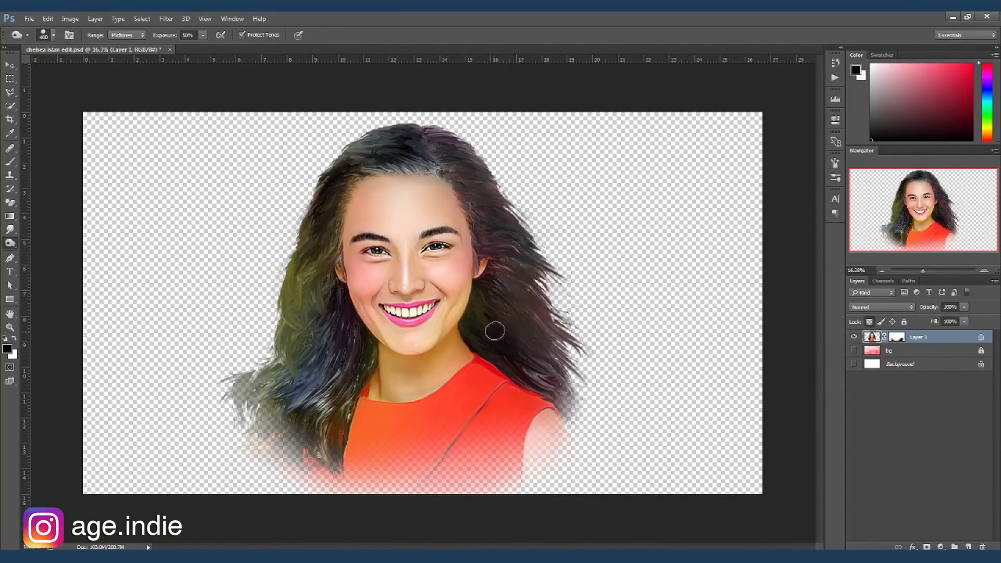
pyautogui.moveTo(459, 161); pyautogui.dragTo(385, 151)
pyautogui.moveTo(292, 261)
pyautogui.mouseDown()
pyautogui.moveTo(313, 273)
pyautogui.moveTo(307, 302)
pyautogui.moveTo(332, 357)
pyautogui.moveTo(287, 397)
pyautogui.moveTo(297, 342)
pyautogui.mouseUp()
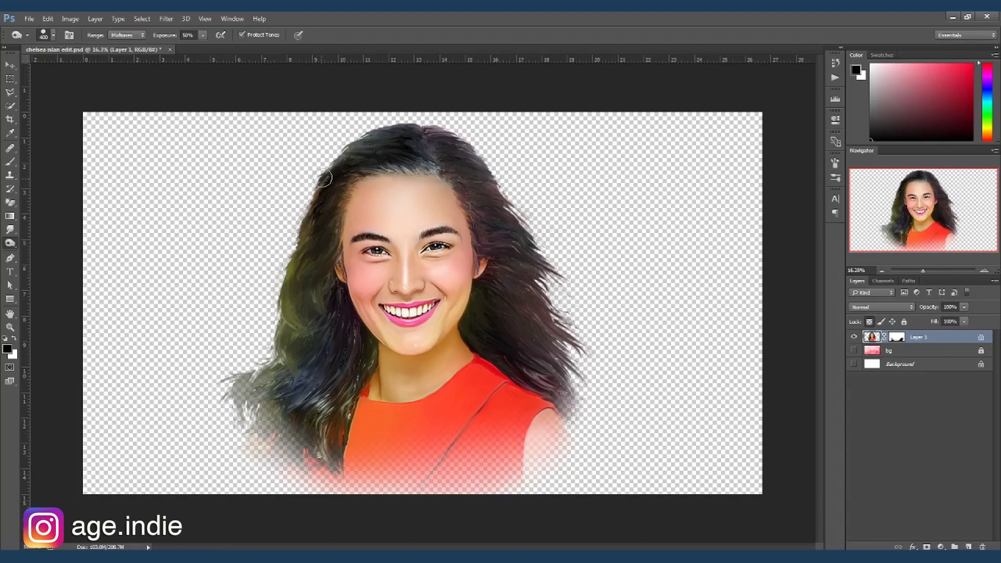
# Enlarge the Burn brush to 700, deepen the top and right hair, and save
pyautogui.hotkey('shift', 'o')
pyautogui.press(']')
pyautogui.press(']')
pyautogui.press(']')
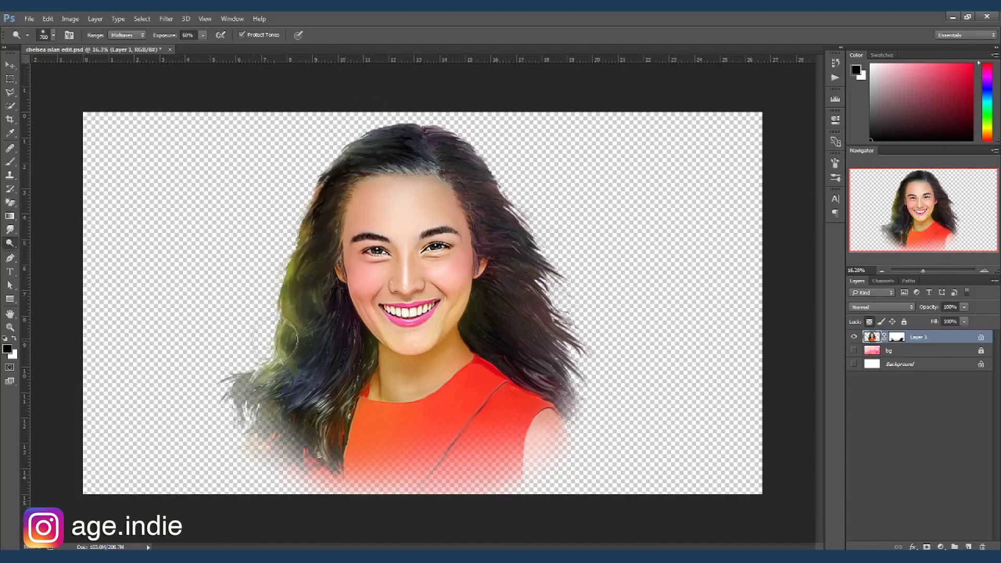
pyautogui.moveTo(487, 169)
pyautogui.mouseDown()
pyautogui.moveTo(401, 128)
pyautogui.moveTo(577, 264)
pyautogui.moveTo(586, 358)
pyautogui.moveTo(538, 256)
pyautogui.mouseUp()
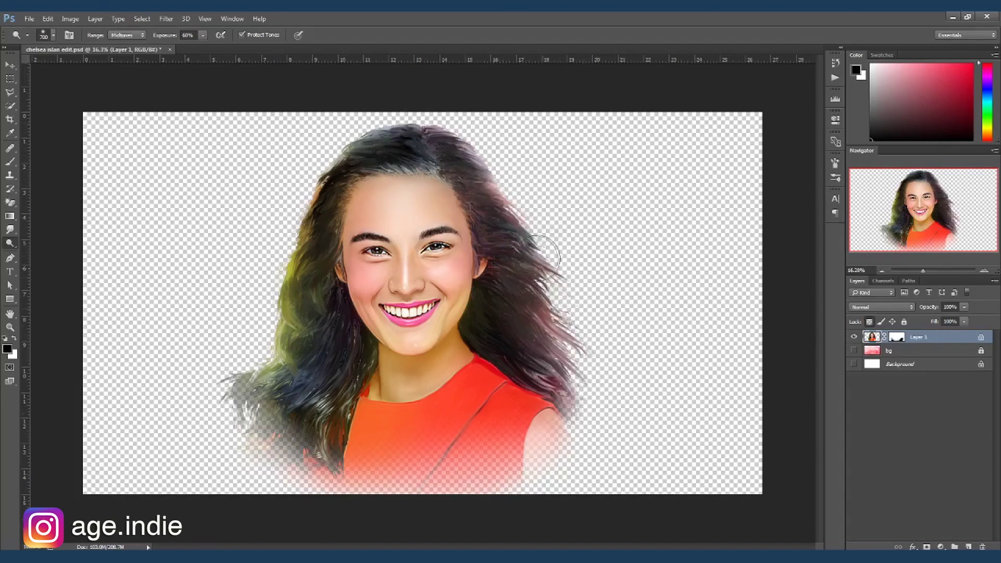
pyautogui.hotkey('ctrl', 's')
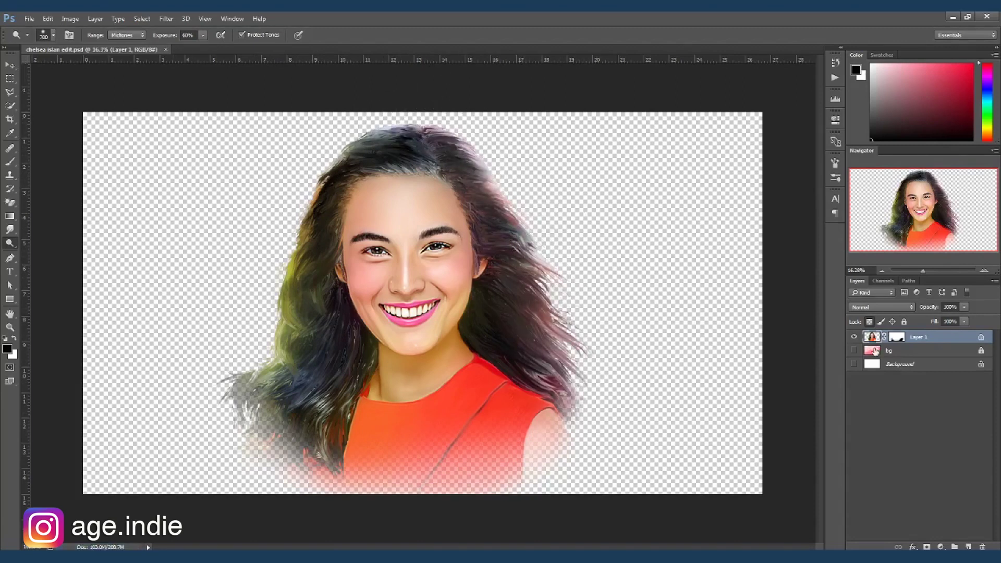
# Show the bg layer at 57% opacity with the white Background layer visible
pyautogui.click(873, 355)
pyautogui.click(854, 350)
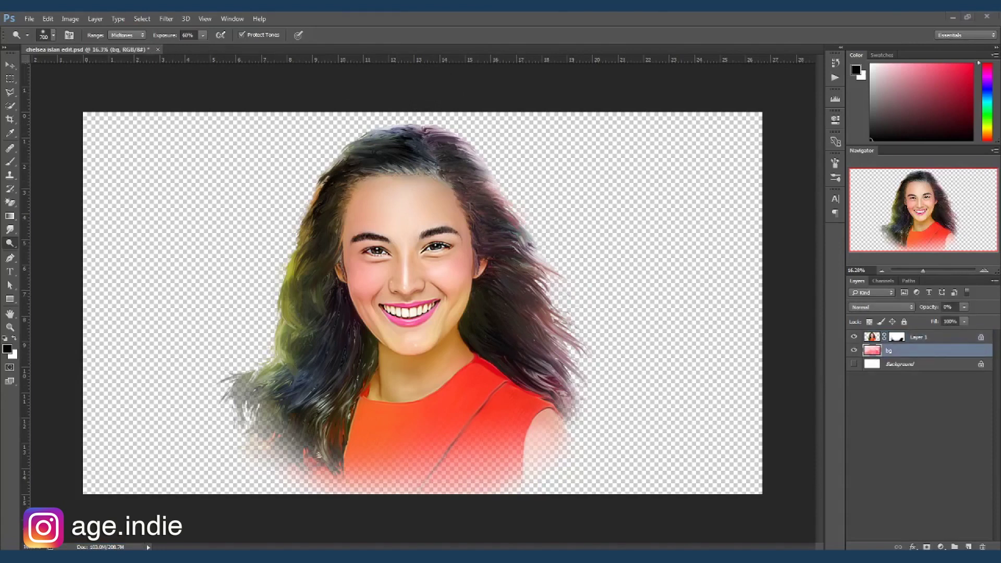
pyautogui.click(964, 309)
pyautogui.moveTo(943, 317)
pyautogui.mouseDown()
pyautogui.moveTo(980, 326)
pyautogui.moveTo(958, 320)
pyautogui.mouseUp()
pyautogui.click(855, 364)
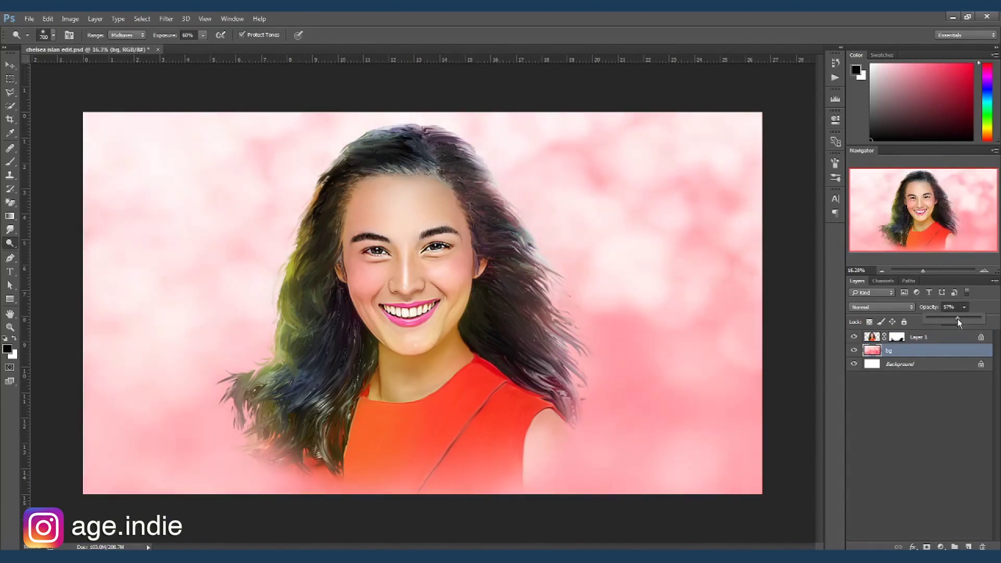
# Paint white with the Brush to lighten the pink beside the hair
pyautogui.press('b')
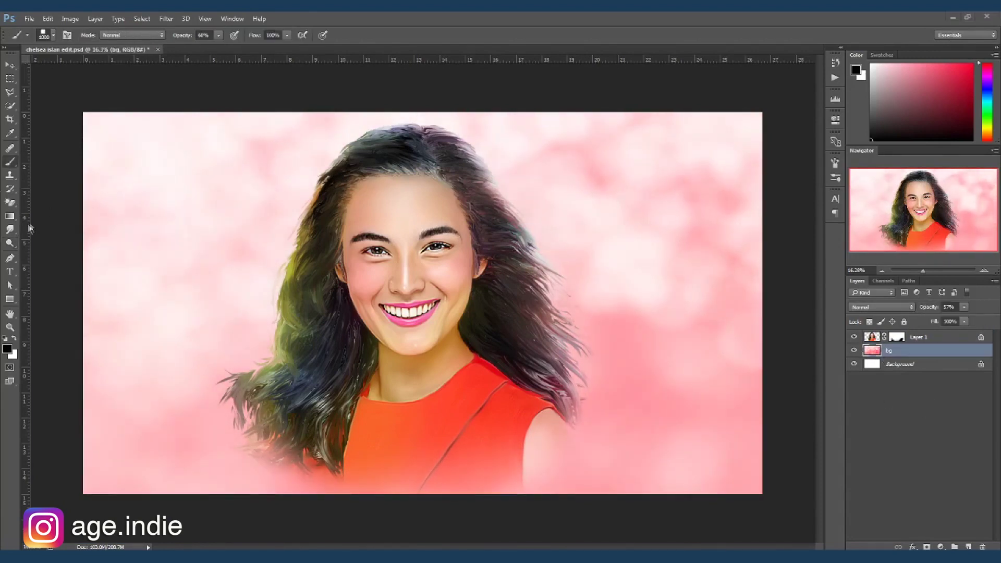
pyautogui.press('x')
pyautogui.moveTo(579, 334); pyautogui.dragTo(530, 318)
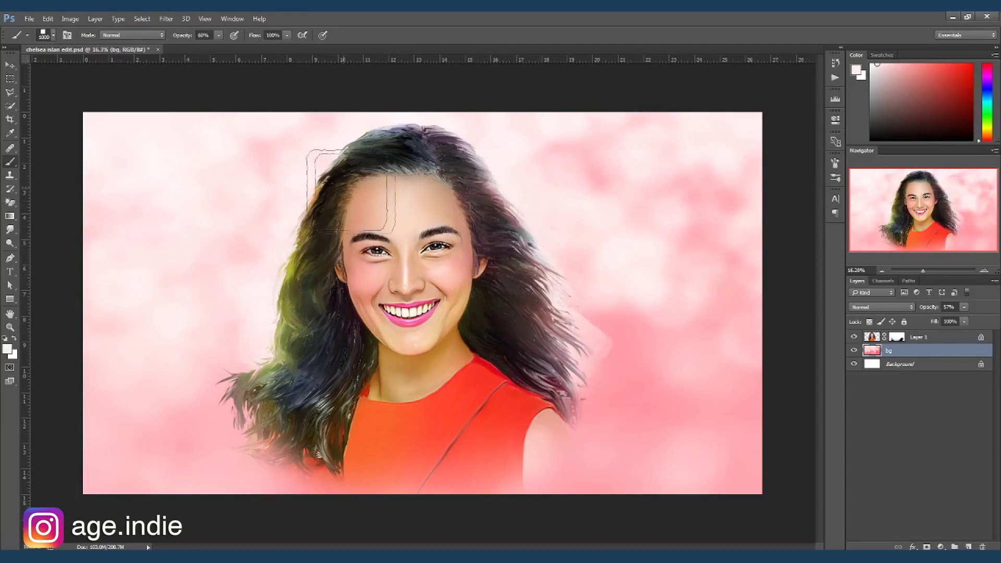
# Wash white beside the left hair, then paint yellow squares with a 500 brush
pyautogui.press('[')
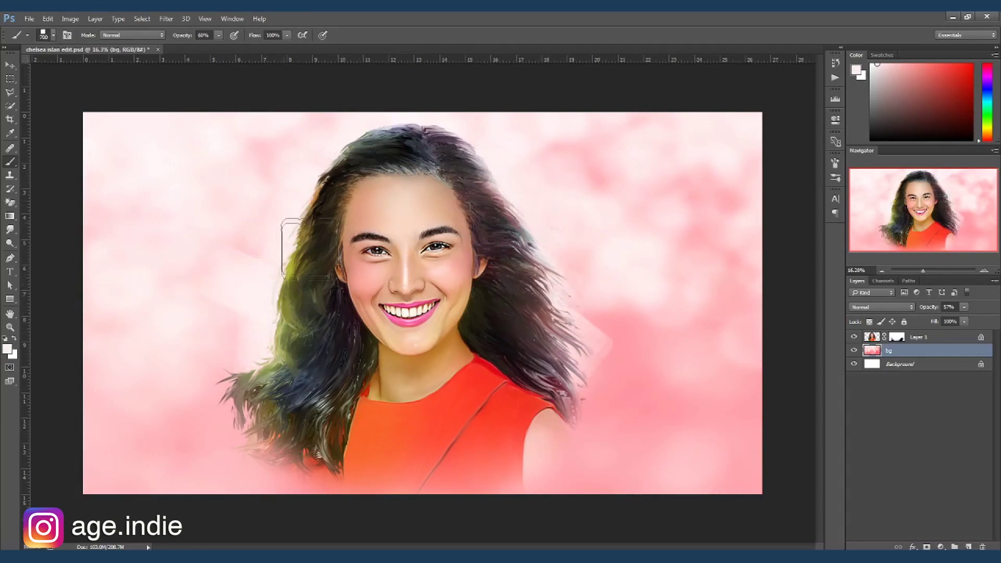
pyautogui.moveTo(261, 366); pyautogui.dragTo(214, 386)
pyautogui.press('[')
pyautogui.press('[')
pyautogui.press('[')
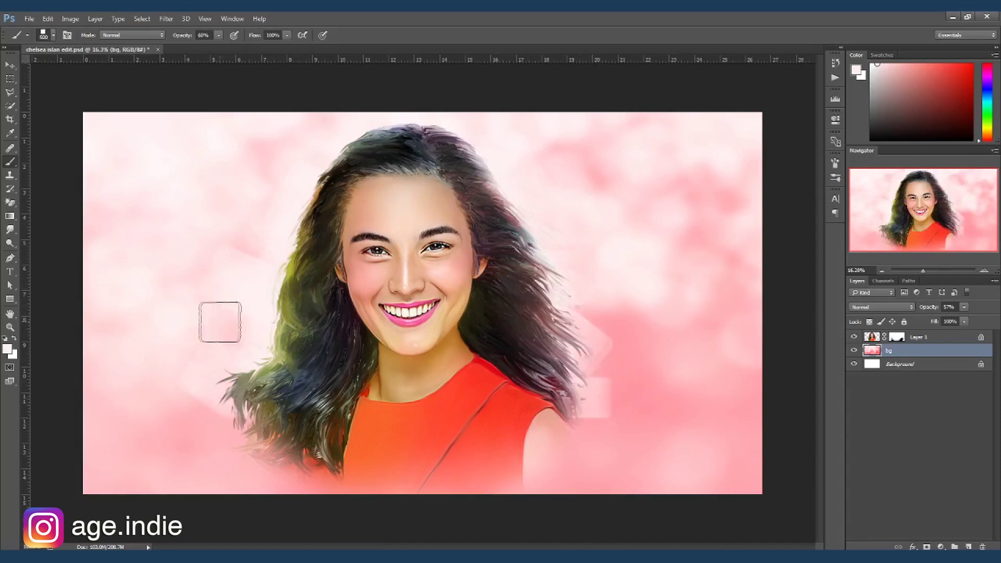
pyautogui.keyDown('alt'); pyautogui.click(289, 268); pyautogui.keyUp('alt')
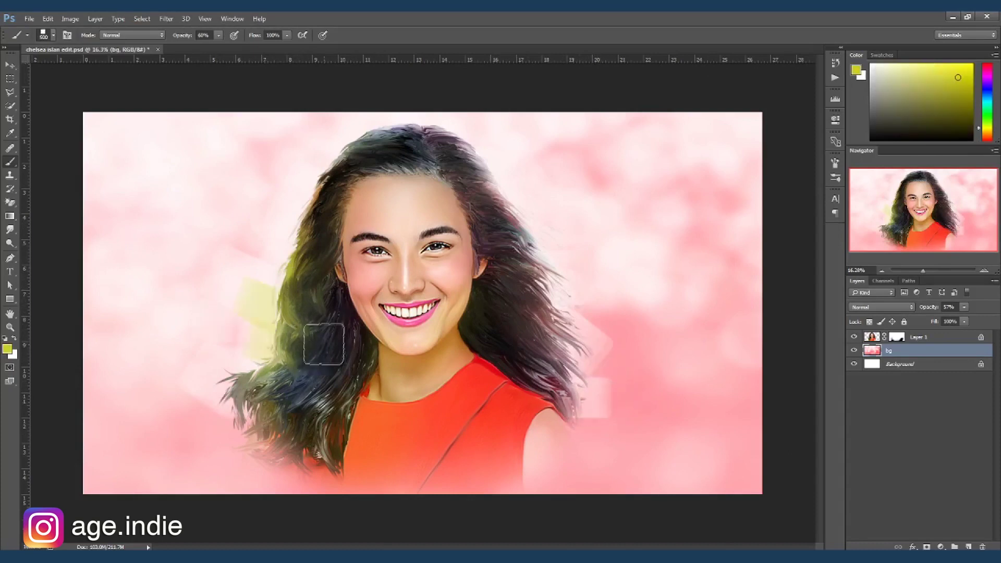
pyautogui.moveTo(235, 307); pyautogui.dragTo(173, 261)
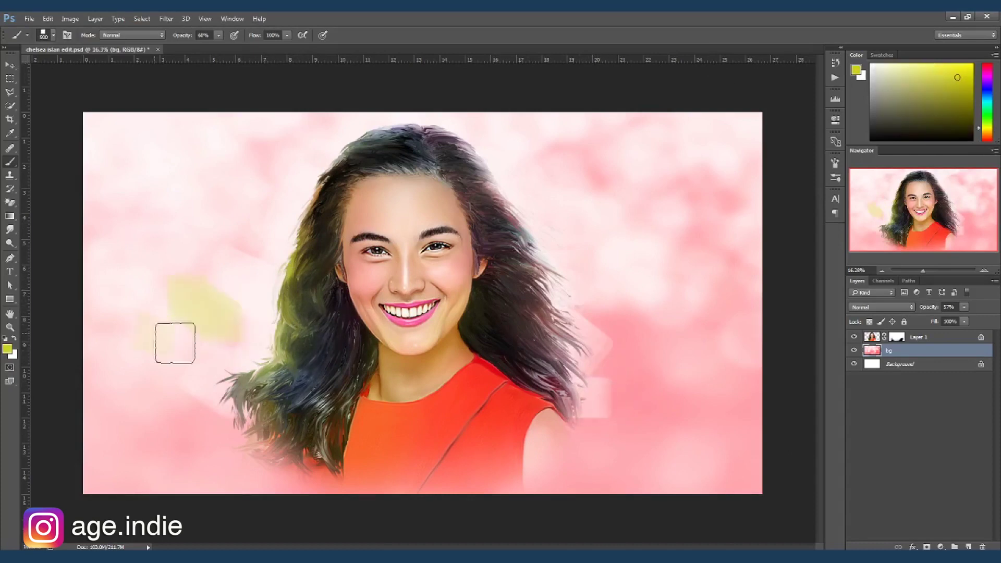
pyautogui.click(243, 281)
pyautogui.click(197, 222)
pyautogui.click(143, 379)
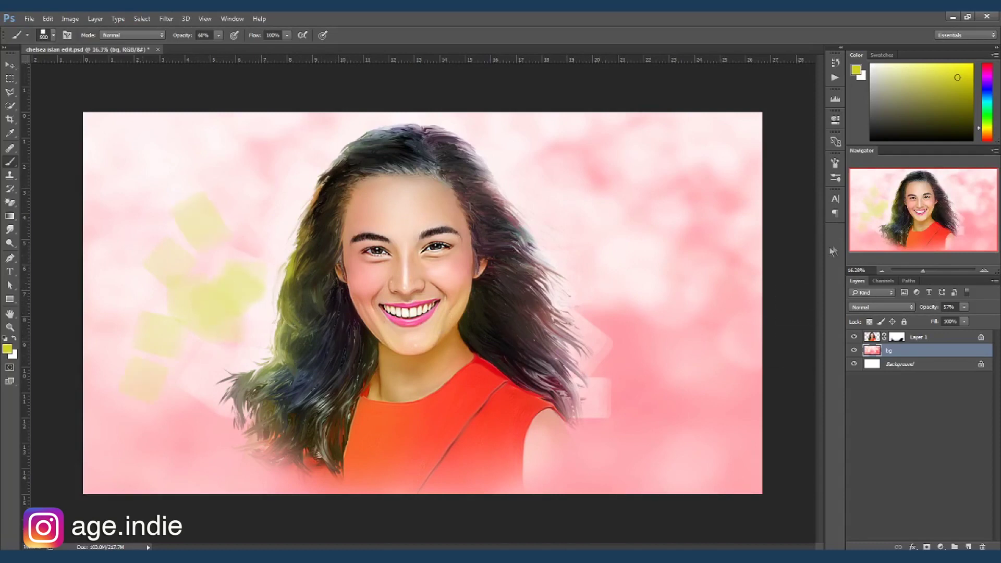
# Undo the stray olive-green dabs and switch to a bright yellow colour
pyautogui.keyDown('alt'); pyautogui.click(538, 234); pyautogui.keyUp('alt')
pyautogui.keyDown('alt'); pyautogui.click(621, 255); pyautogui.keyUp('alt')
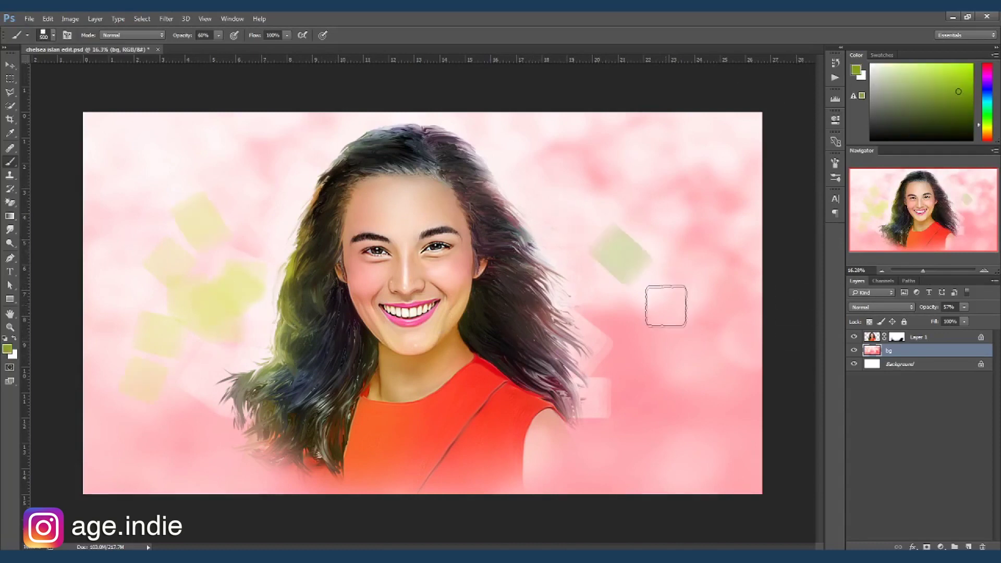
pyautogui.hotkey('ctrl', 'alt', 'z')
pyautogui.hotkey('ctrl', 'alt', 'z')
pyautogui.hotkey('ctrl', 'alt', 'z')
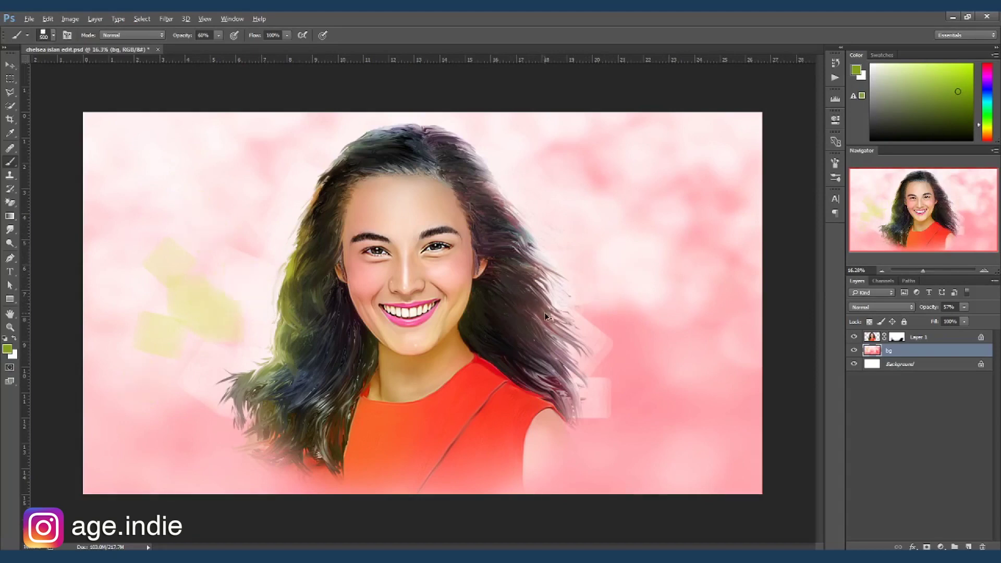
pyautogui.click(212, 295)
pyautogui.hotkey('ctrl', 'z')
# Dab faint yellow and orange-yellow squares across the left and right background
pyautogui.moveTo(156, 266); pyautogui.dragTo(204, 326)
pyautogui.click(204, 355)
pyautogui.click(201, 211)
pyautogui.click(257, 279)
pyautogui.click(197, 308)
pyautogui.click(638, 361)
pyautogui.click(611, 305)
pyautogui.click(584, 232)
pyautogui.click(670, 265)
# Add a faint white dab near the left hair and save the document
pyautogui.click(871, 65)
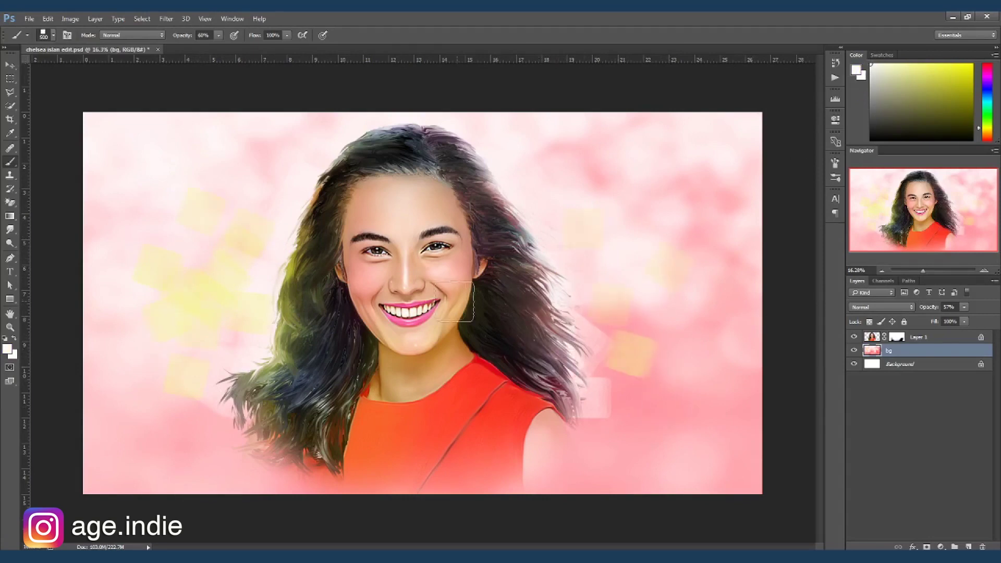
pyautogui.click(254, 312)
pyautogui.hotkey('ctrl', 's')
# Apply a Vibrance adjustment to the portrait layer Layer 1
pyautogui.press('v')
pyautogui.click(876, 338)
pyautogui.click(71, 18)
pyautogui.click(193, 90)
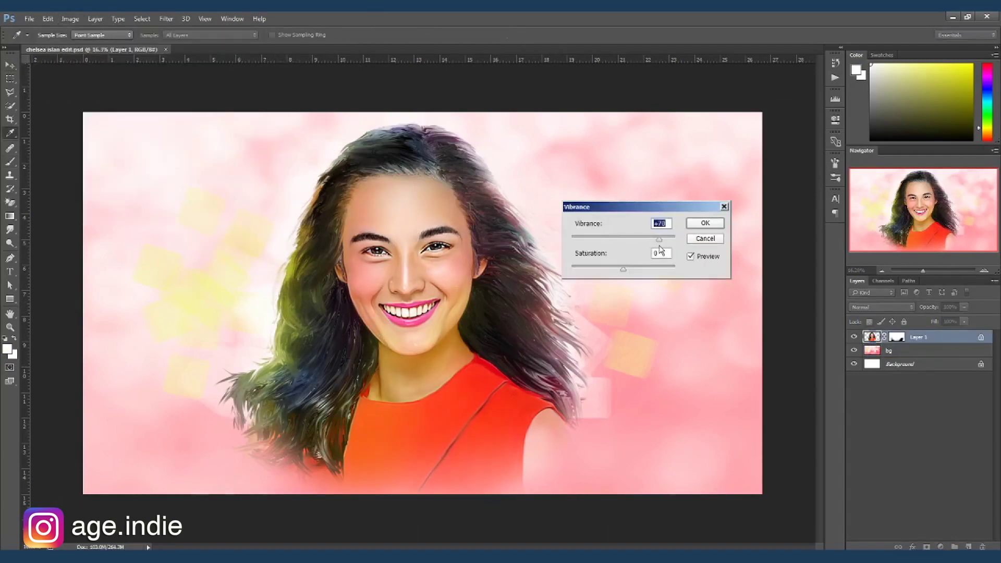
pyautogui.press('Return')
# Save a BMP copy of the finished painting and view it beside the original photo
pyautogui.press('v')
pyautogui.click(29, 18)
pyautogui.click(47, 120)
pyautogui.keyDown('alt'); pyautogui.scroll(5, 413, 250); pyautogui.keyUp('alt')
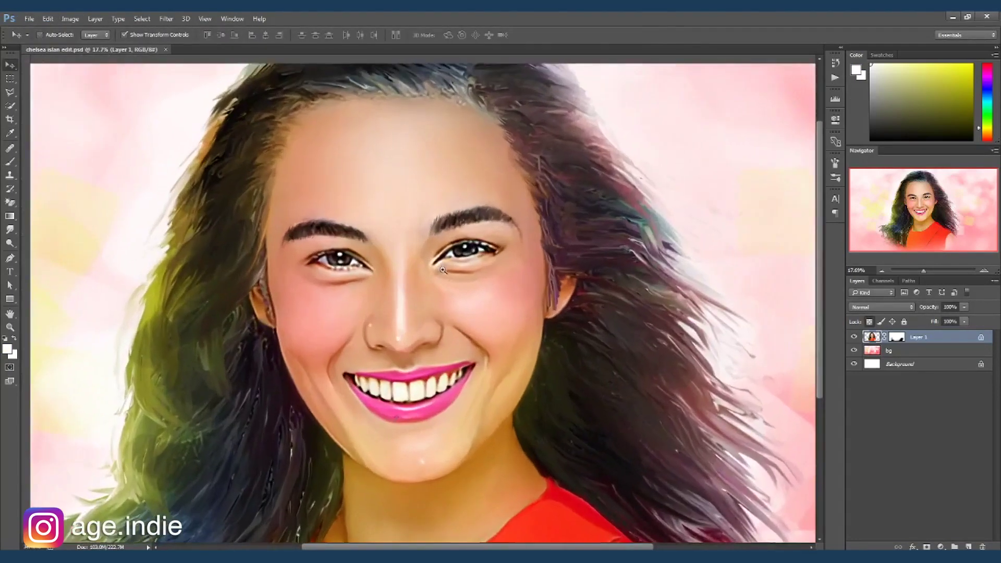
pyautogui.moveTo(418, 423); pyautogui.dragTo(446, 266)
pyautogui.keyDown('alt'); pyautogui.scroll(-5, 446, 266); pyautogui.keyUp('alt')
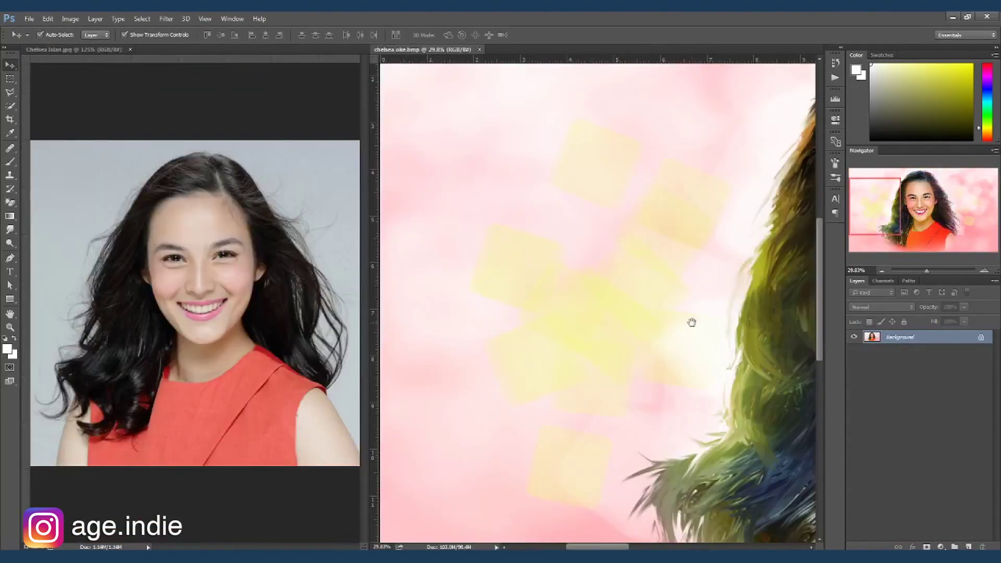
pyautogui.moveTo(692, 322); pyautogui.dragTo(443, 329)
pyautogui.moveTo(655, 423)
pyautogui.mouseDown()
pyautogui.moveTo(623, 350)
pyautogui.moveTo(649, 349)
pyautogui.mouseUp()
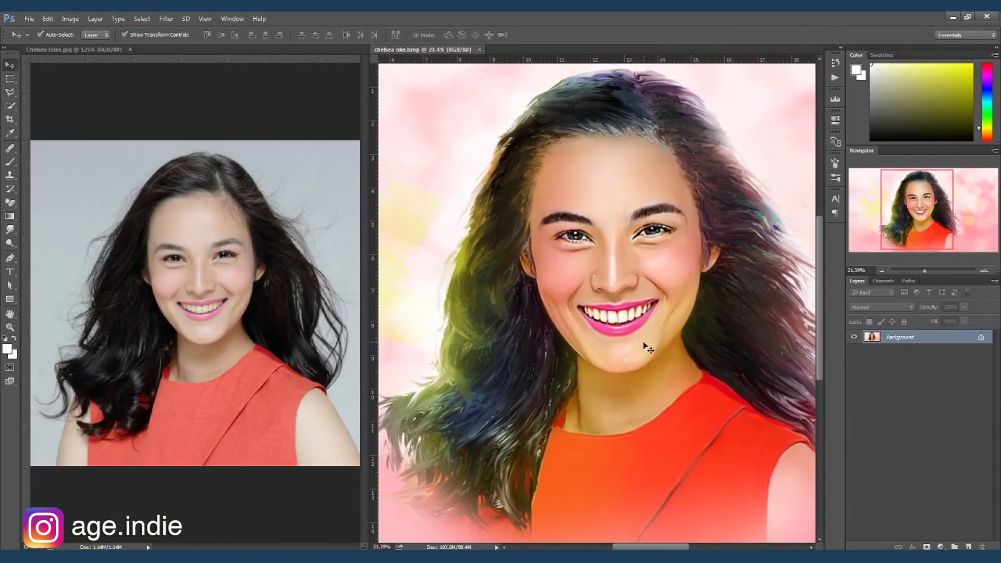